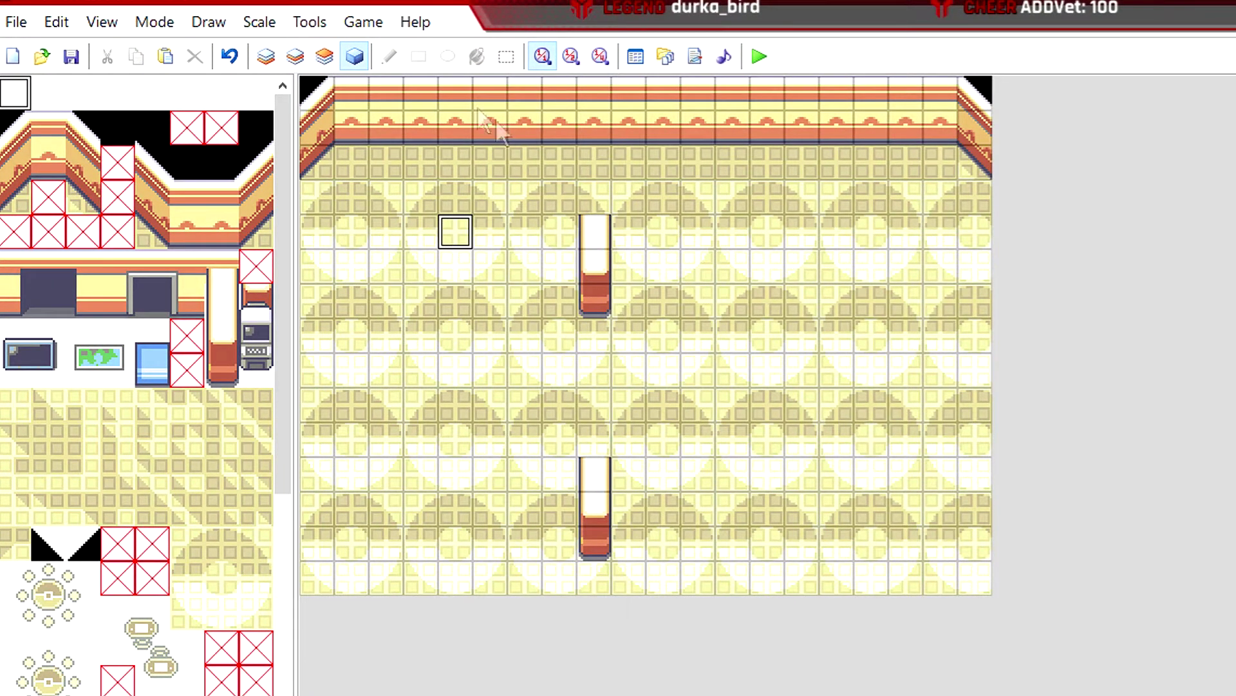
{"action": "left_click", "coordinate": [266, 57]}
{"action": "left_click", "coordinate": [325, 57]}
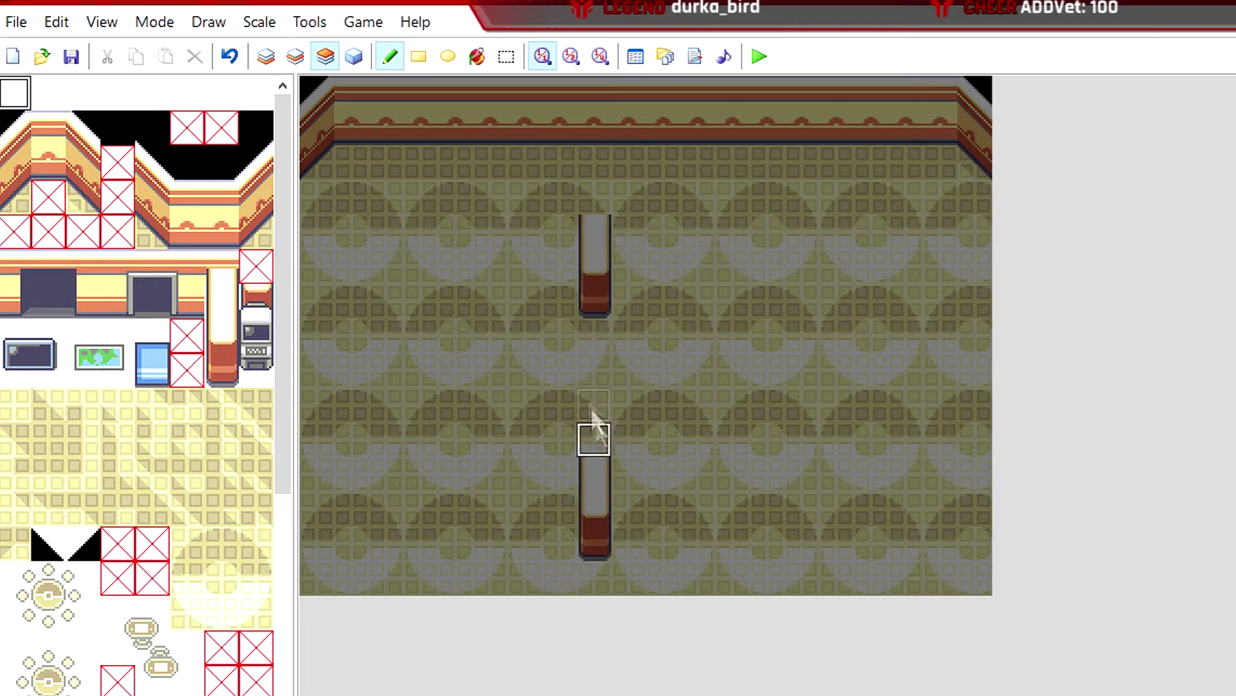
{"action": "left_click", "coordinate": [354, 57]}
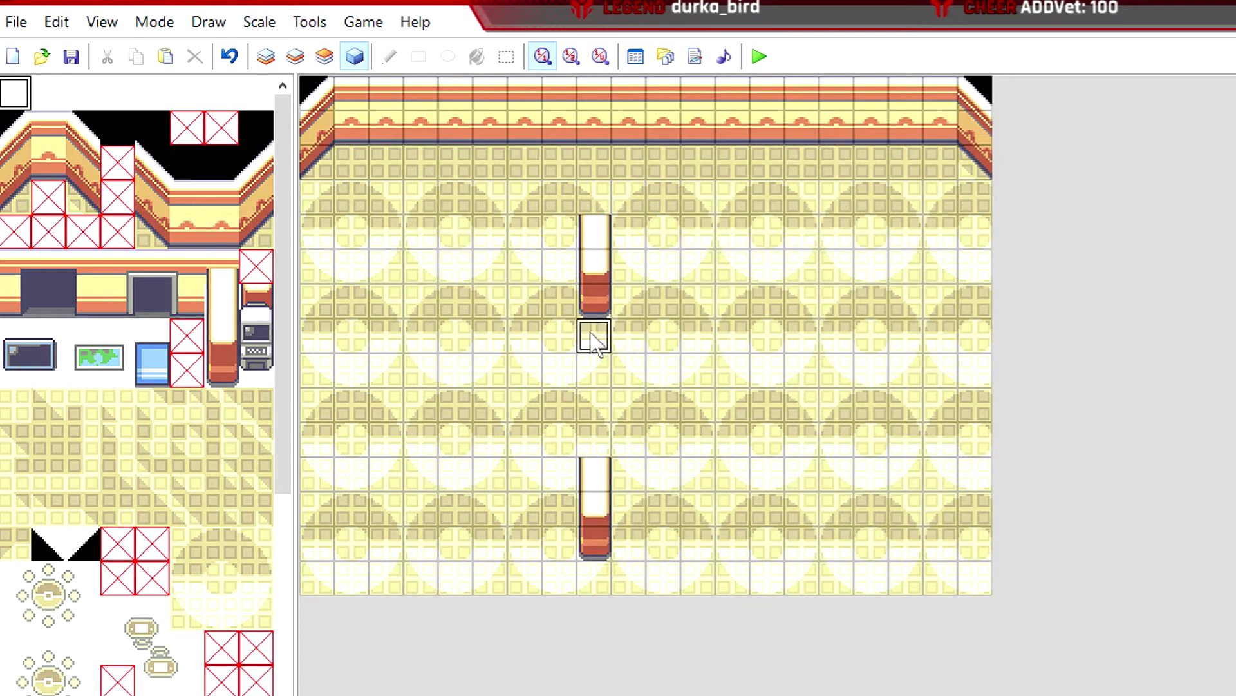
{"action": "left_click", "coordinate": [596, 431]}
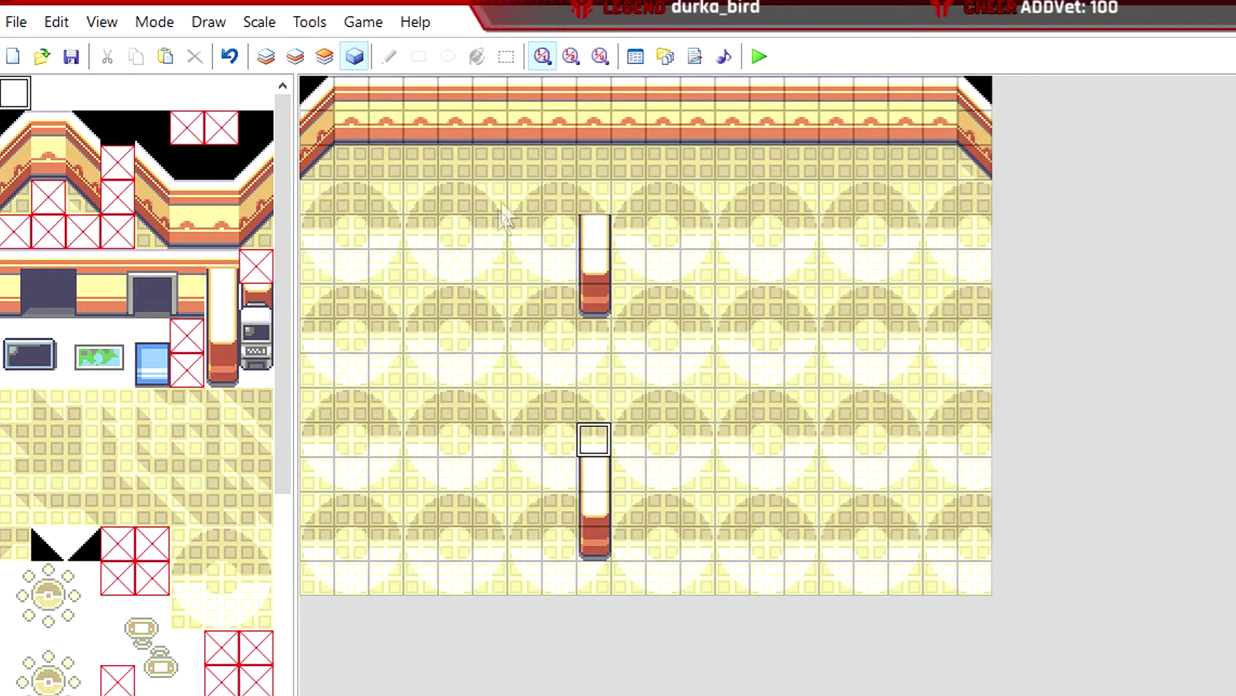
{"action": "left_click", "coordinate": [602, 338]}
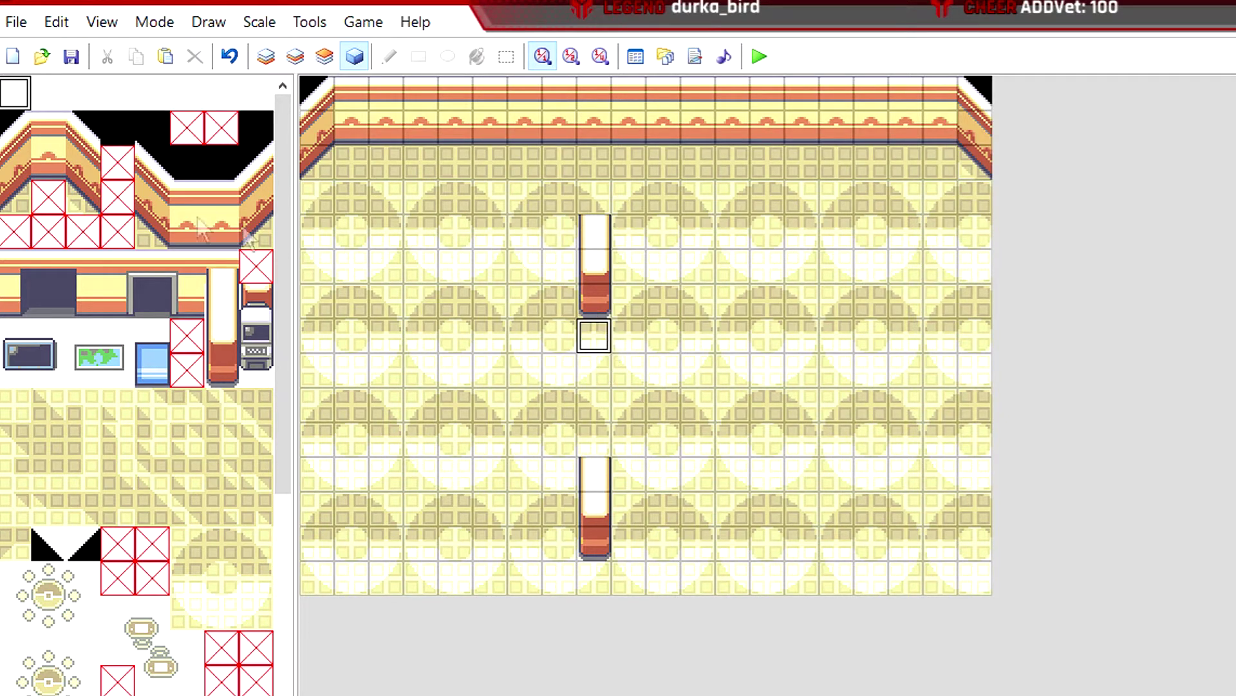
{"action": "left_click", "coordinate": [294, 57]}
{"action": "left_click_drag", "start_coordinate": [221, 367], "coordinate": [222, 267]}
{"action": "left_click_drag", "start_coordinate": [595, 361], "coordinate": [594, 534]}
{"action": "right_click", "coordinate": [695, 372]}
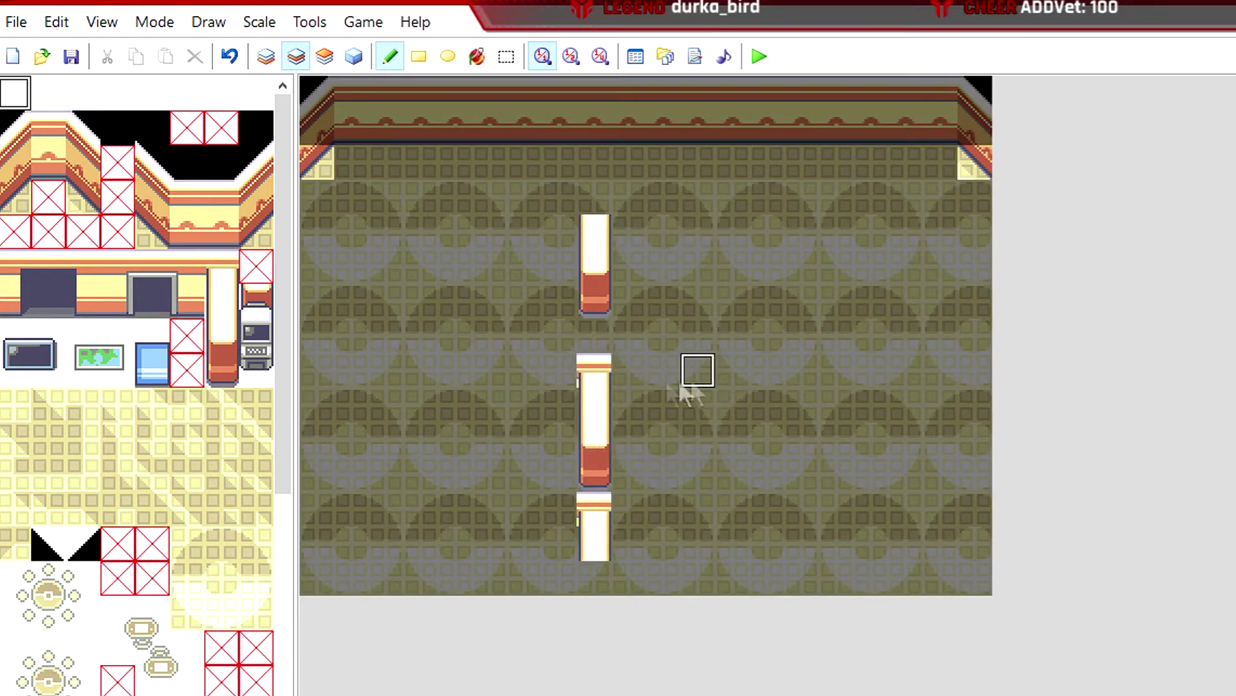
{"action": "left_click", "coordinate": [354, 57]}
{"action": "left_click", "coordinate": [595, 337]}
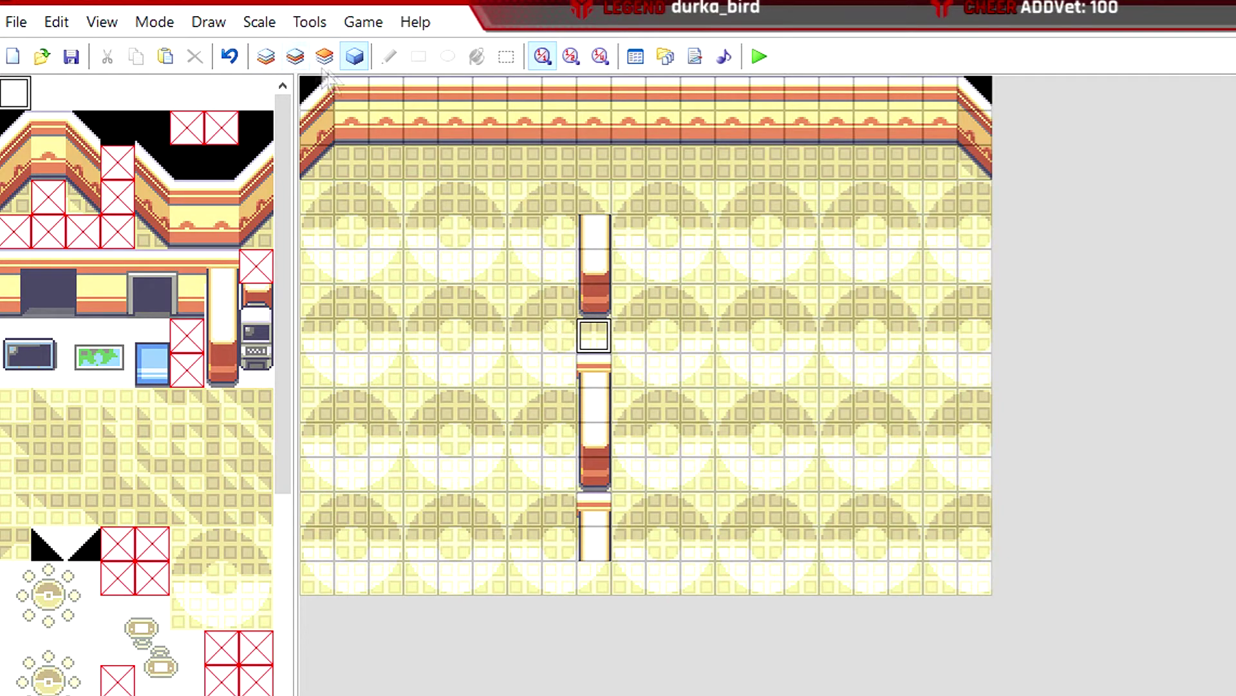
{"action": "key", "text": "ctrl+z"}
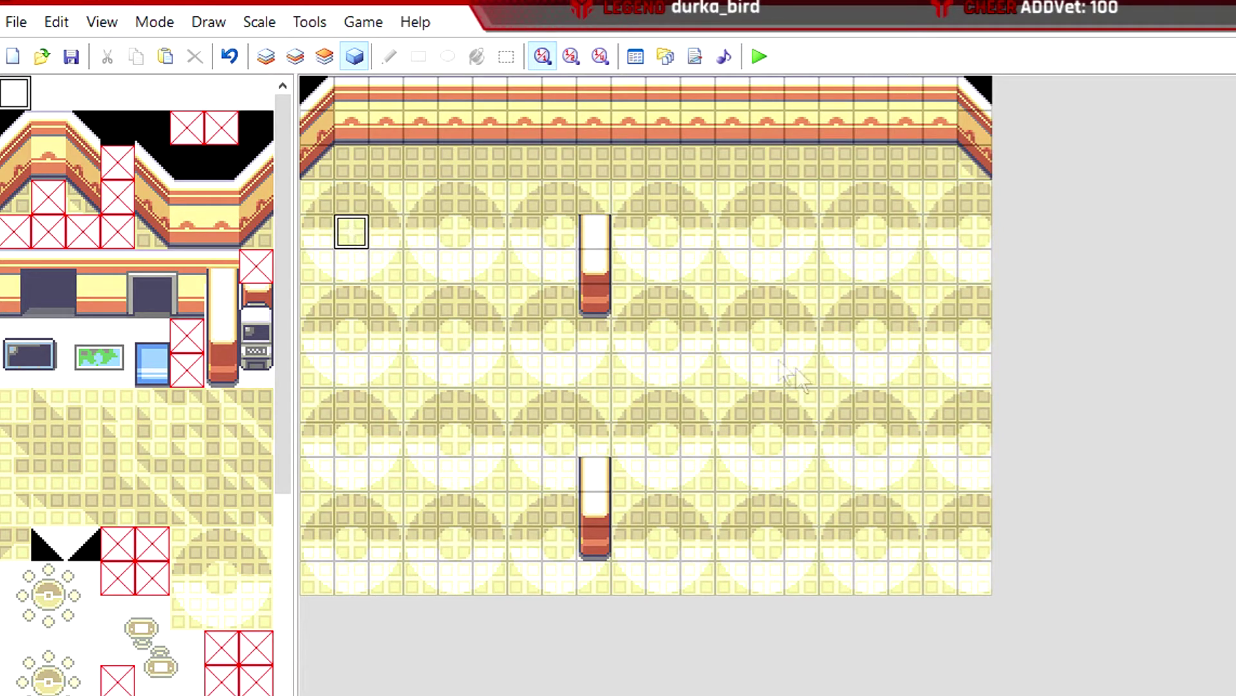
Create a new event named person1 on the open floor tile east of the gap between the two pillars
{"action": "right_click", "coordinate": [690, 376]}
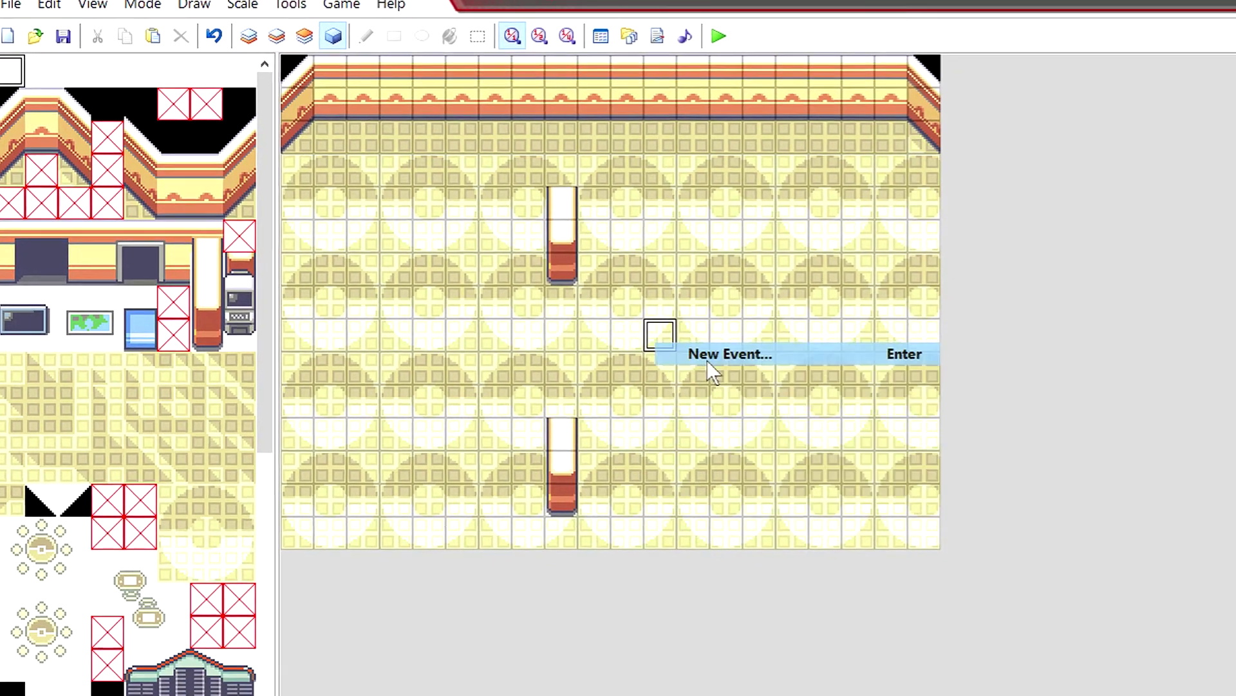
{"action": "left_click", "coordinate": [740, 393]}
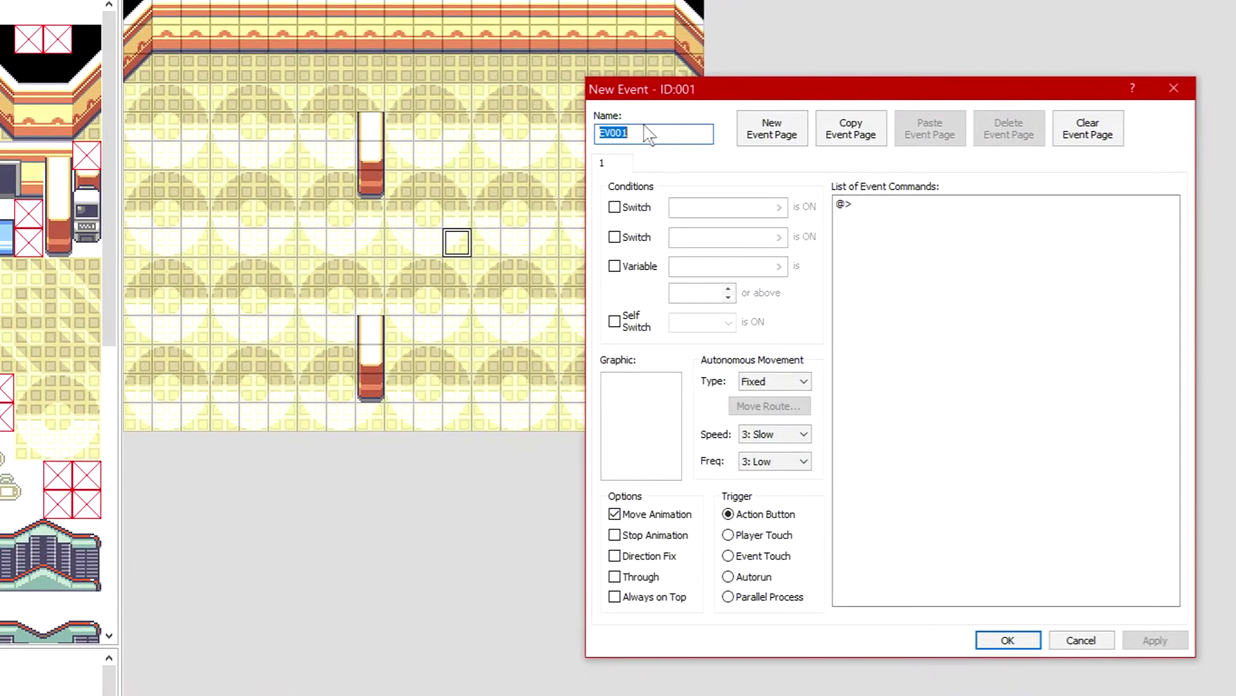
{"action": "type", "text": "person1"}
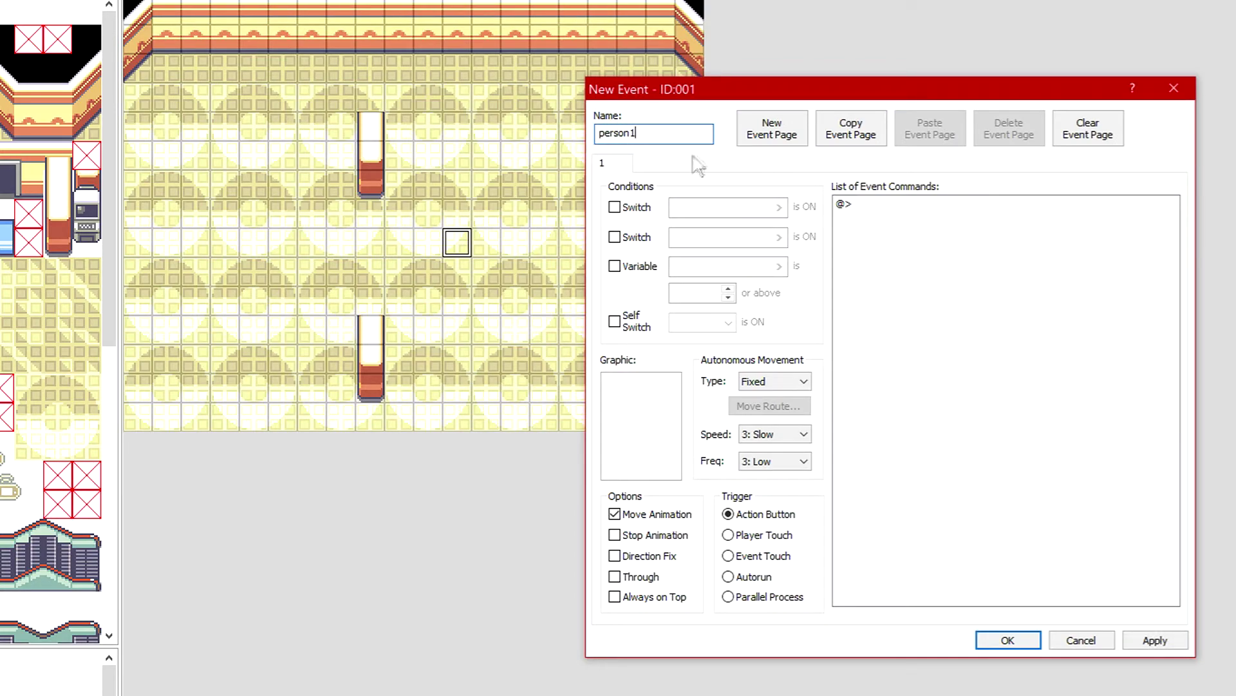
{"action": "left_click_drag", "start_coordinate": [718, 100], "coordinate": [758, 98]}
Assign the NPC 05 character graphic to the person1 event and save the event
{"action": "double_click", "coordinate": [685, 428]}
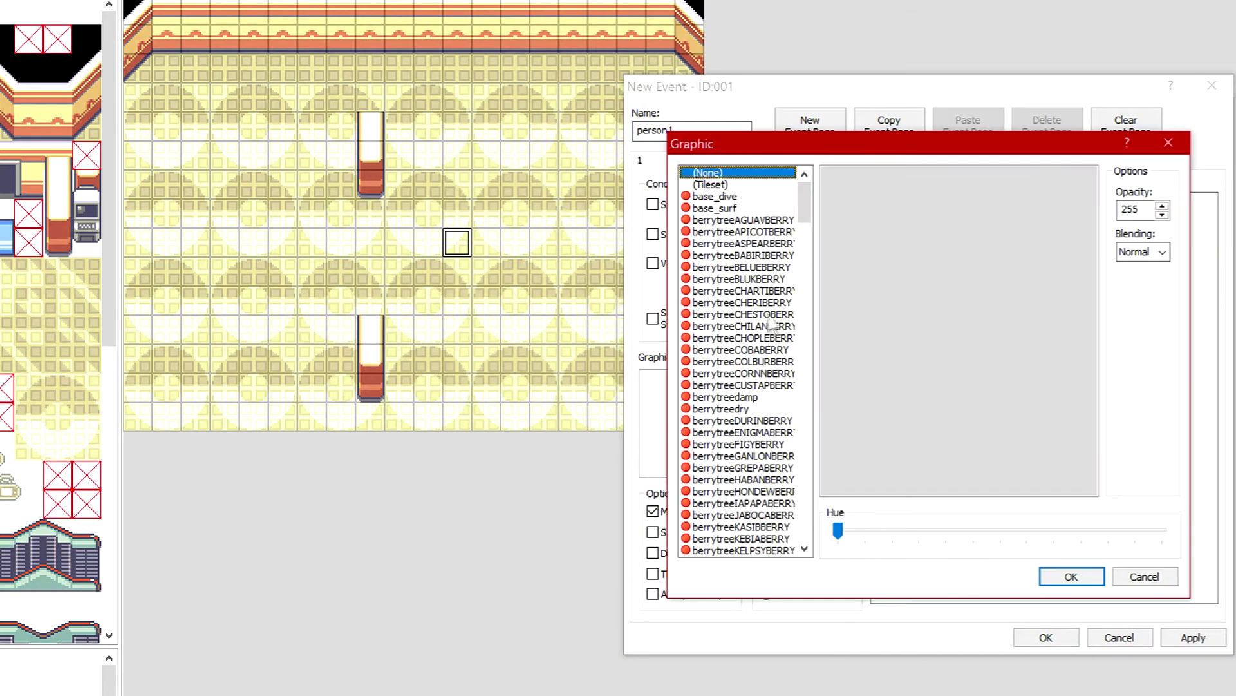
{"action": "scroll", "coordinate": [738, 336], "scroll_direction": "down", "scroll_amount": 5}
{"action": "left_click_drag", "start_coordinate": [804, 229], "coordinate": [805, 294]}
{"action": "left_click", "coordinate": [707, 408]}
{"action": "left_click", "coordinate": [716, 397]}
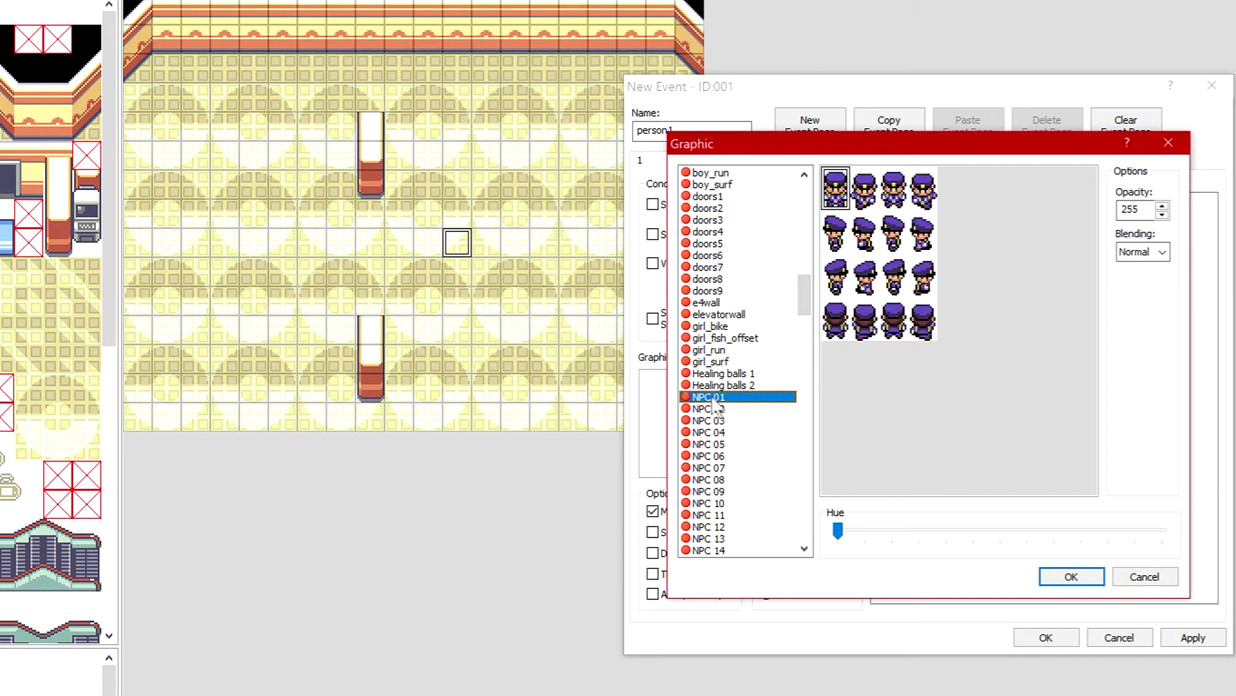
{"action": "left_click", "coordinate": [718, 420]}
{"action": "left_click", "coordinate": [722, 431]}
{"action": "left_click", "coordinate": [724, 444]}
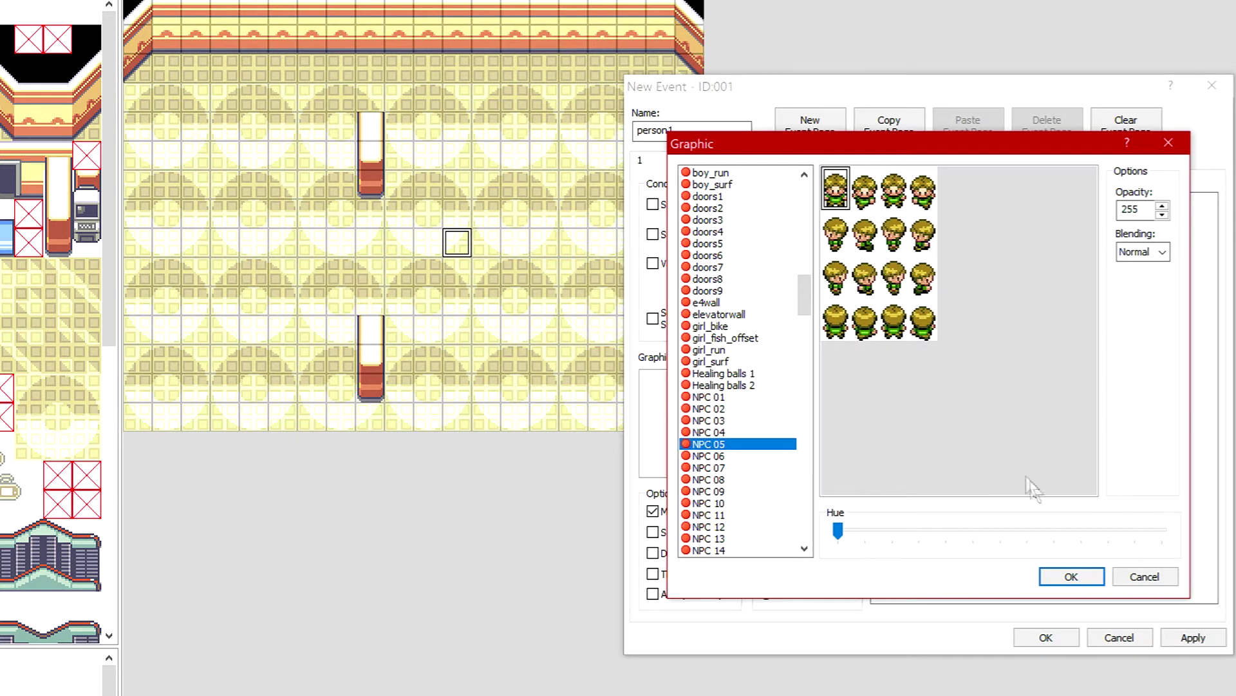
{"action": "left_click", "coordinate": [1084, 578]}
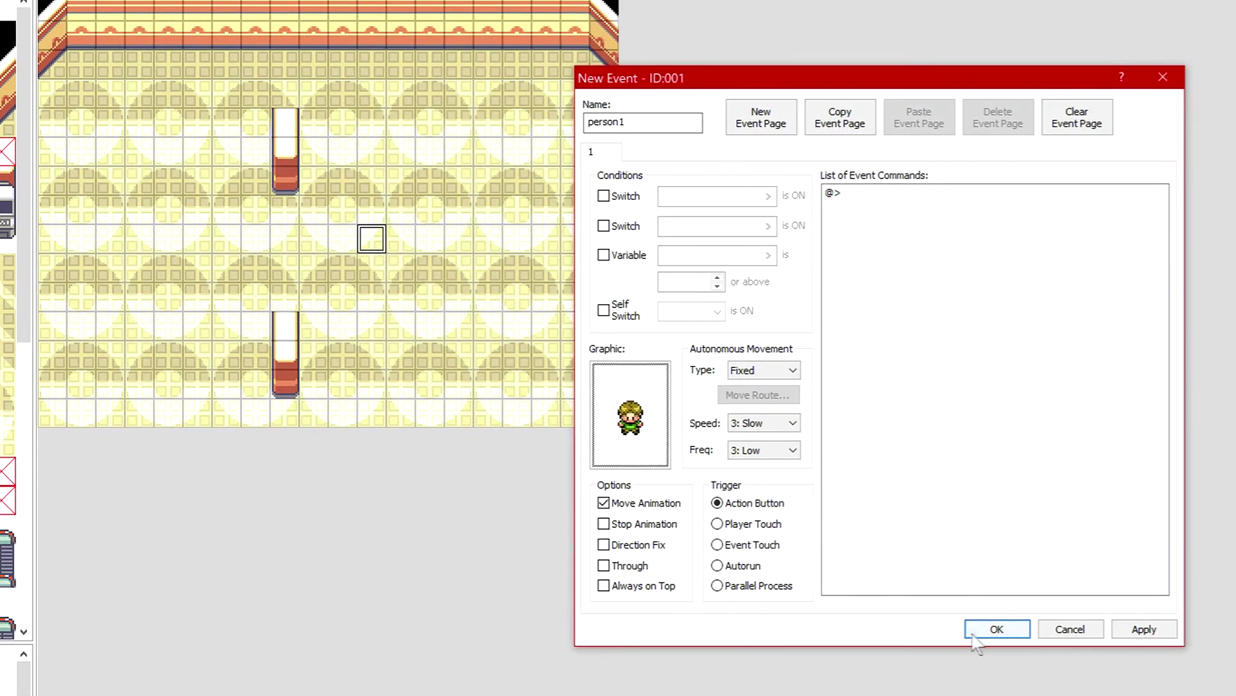
{"action": "left_click", "coordinate": [1012, 630]}
{"action": "right_click", "coordinate": [370, 243]}
{"action": "left_click", "coordinate": [397, 248]}
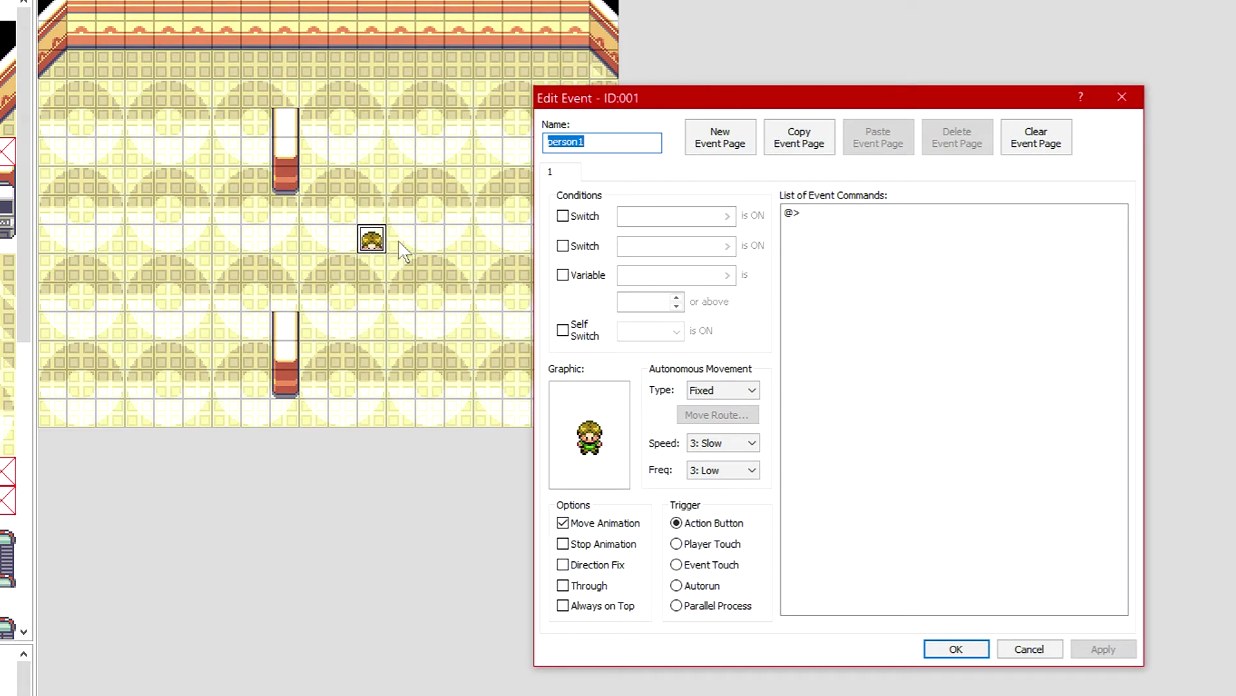
{"action": "left_click", "coordinate": [577, 142]}
{"action": "left_click", "coordinate": [954, 649]}
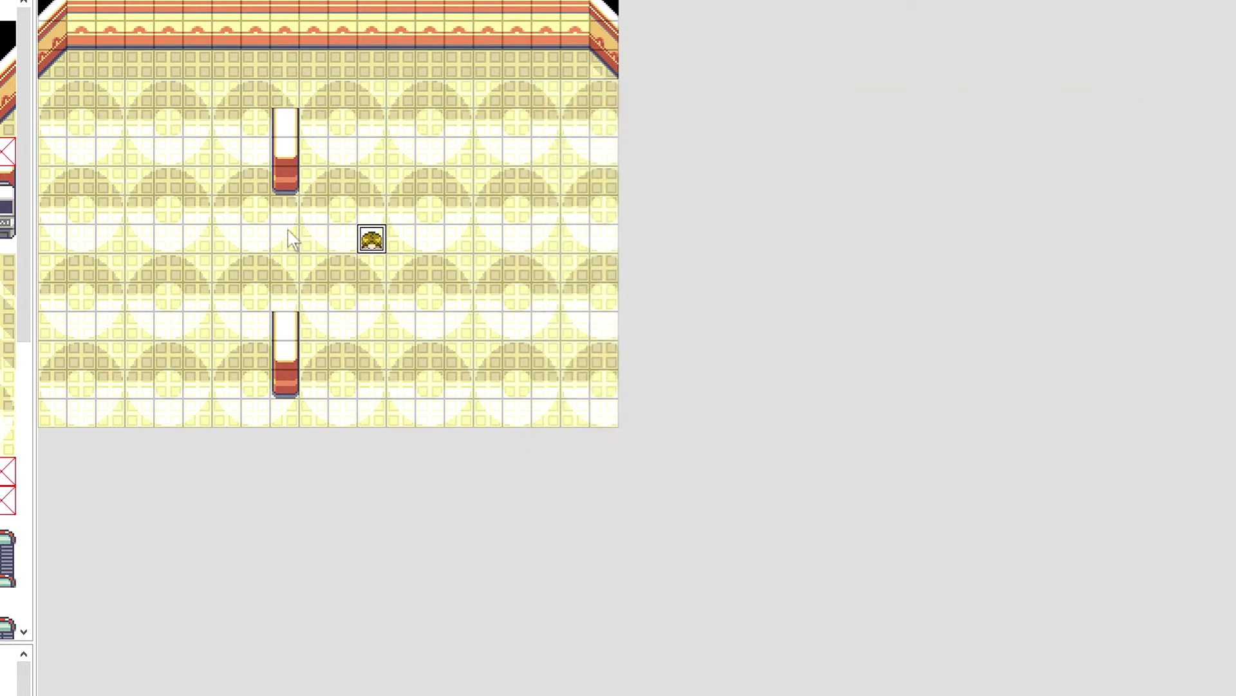
Create a new event named "Random trigger event" on the tile directly below the upper pillar
{"action": "left_click", "coordinate": [286, 243]}
{"action": "left_click", "coordinate": [287, 216]}
{"action": "right_click", "coordinate": [287, 217]}
{"action": "left_click", "coordinate": [331, 227]}
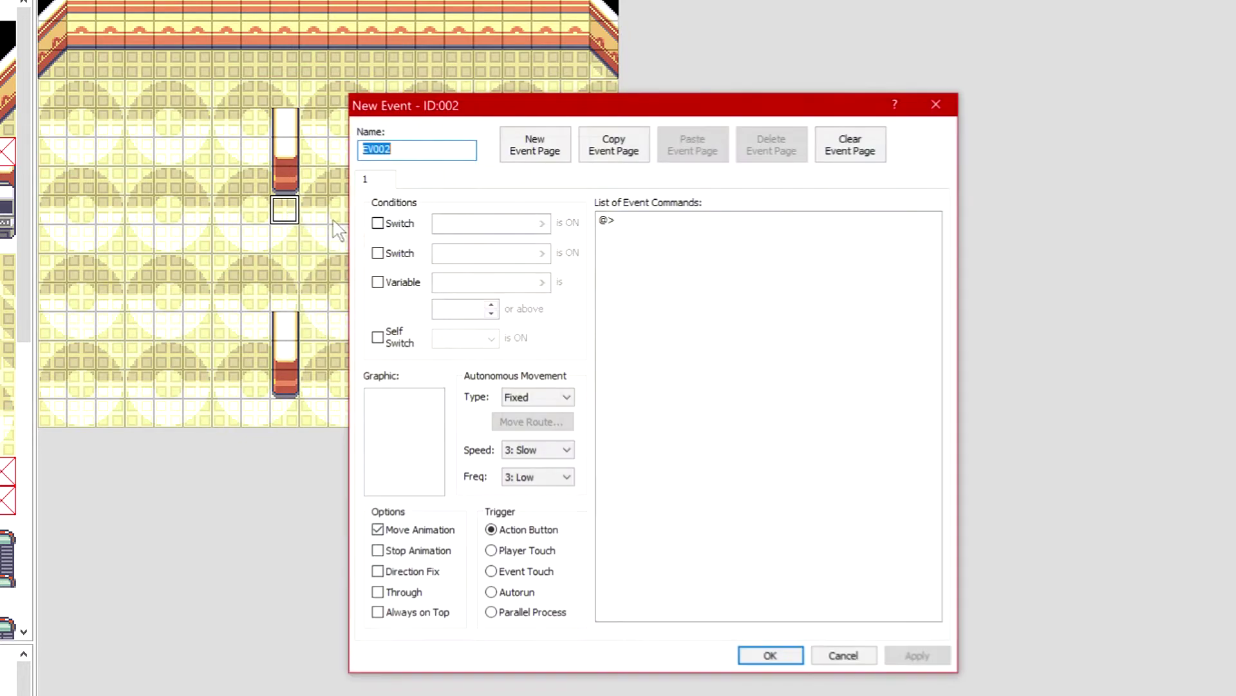
{"action": "left_click_drag", "start_coordinate": [470, 103], "coordinate": [650, 100]}
{"action": "key", "text": "End"}
{"action": "key", "text": "shift+Home"}
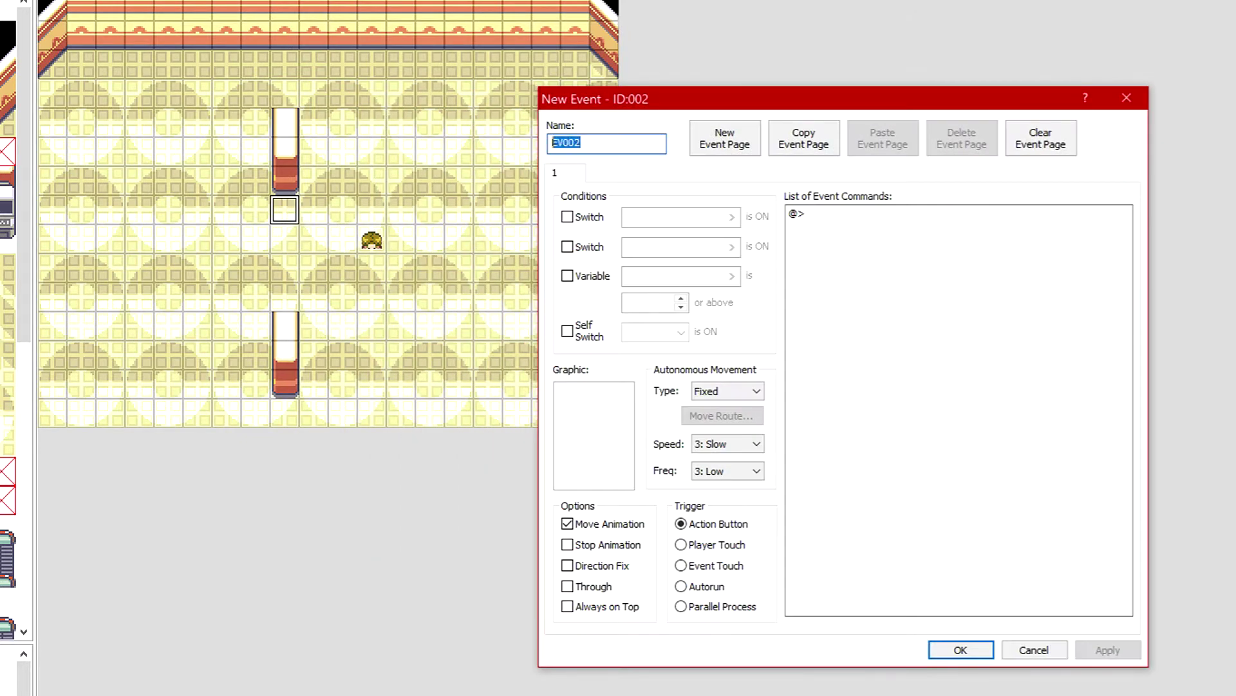
{"action": "type", "text": "Random trigger event"}
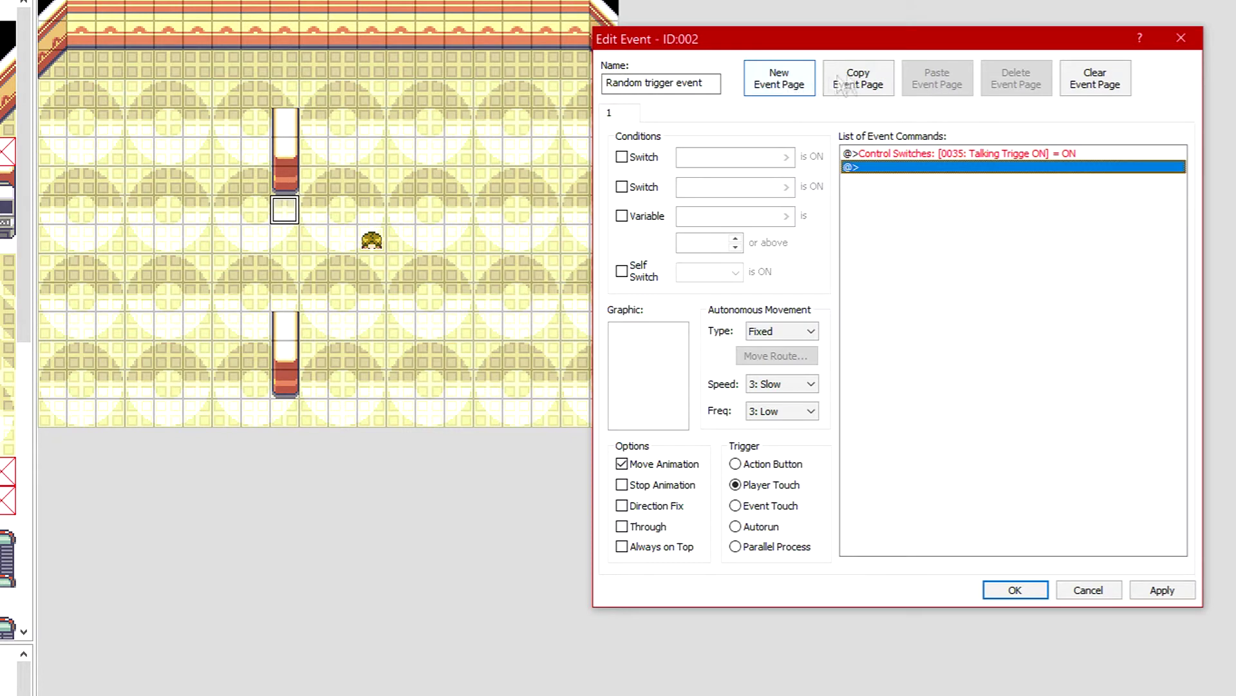
Add a second event page conditioned on switch 0035: Talking Trigge ON with the Autorun trigger, and save the event
{"action": "left_click", "coordinate": [781, 86]}
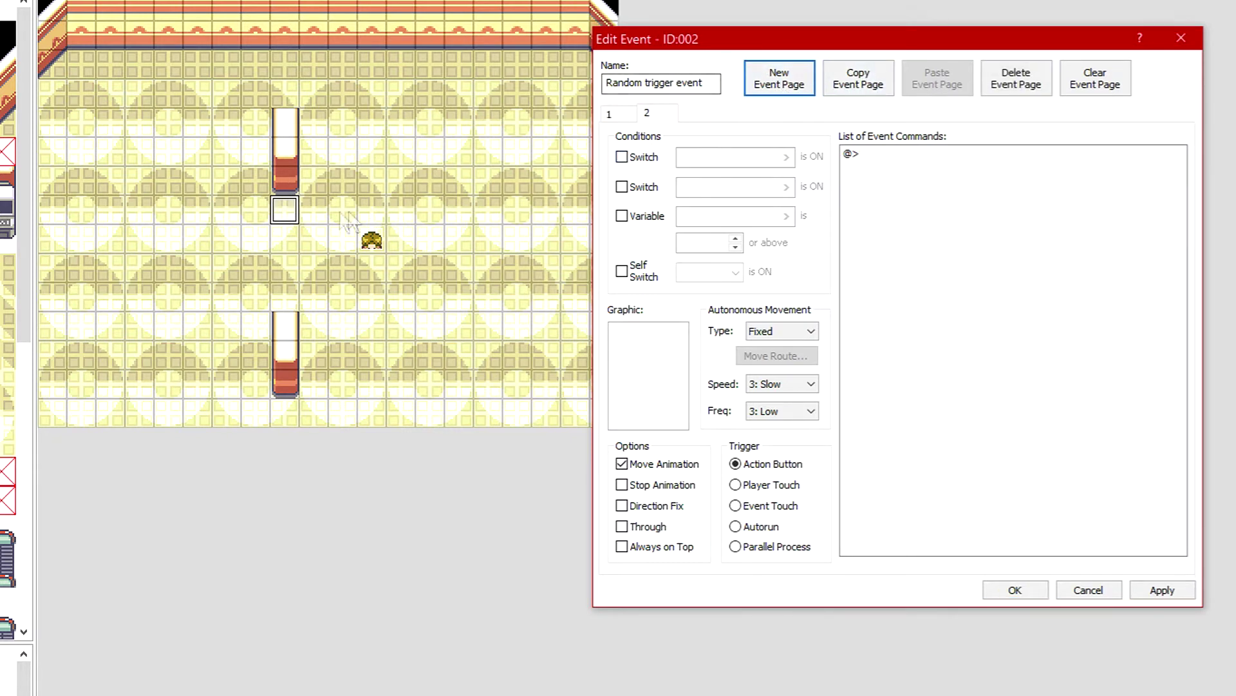
{"action": "left_click", "coordinate": [631, 159]}
{"action": "left_click", "coordinate": [786, 158]}
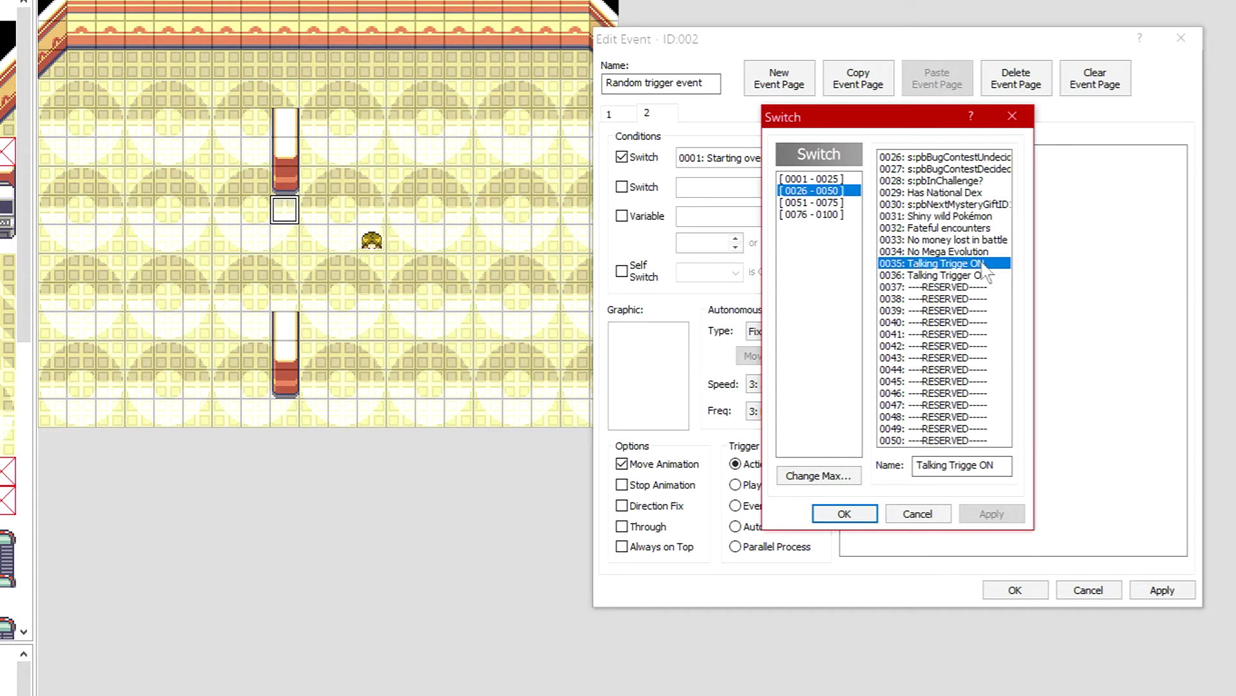
{"action": "left_click", "coordinate": [858, 513]}
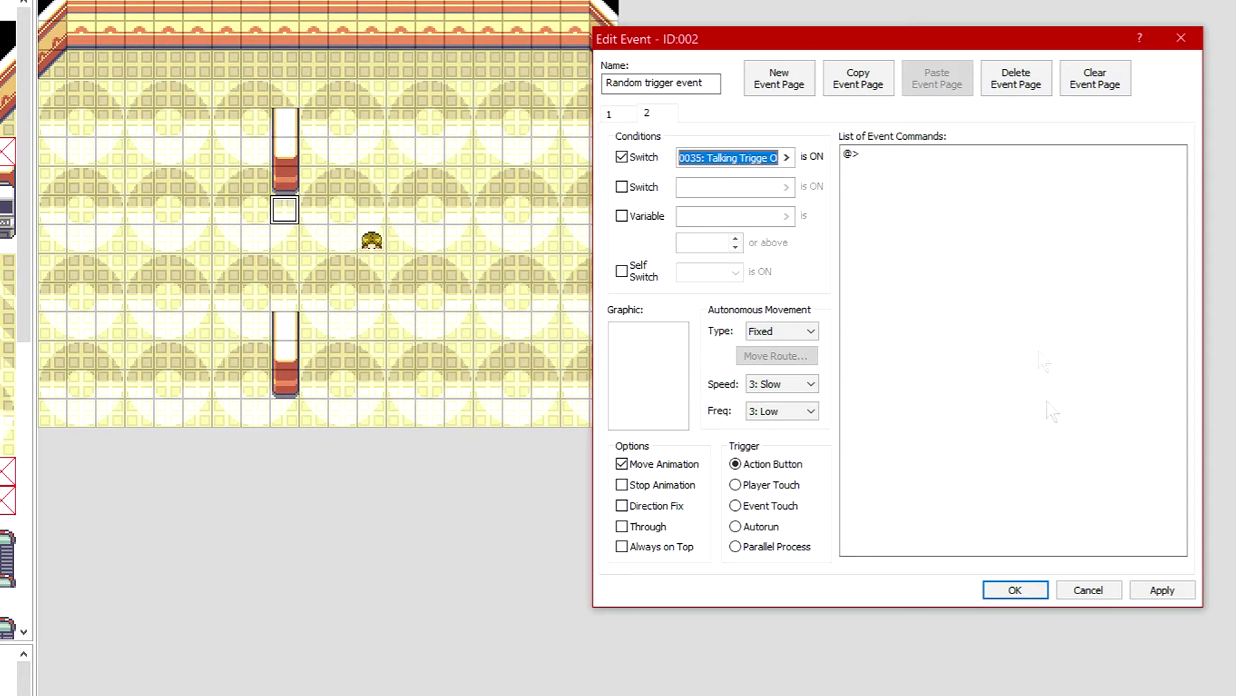
{"action": "left_click", "coordinate": [736, 526]}
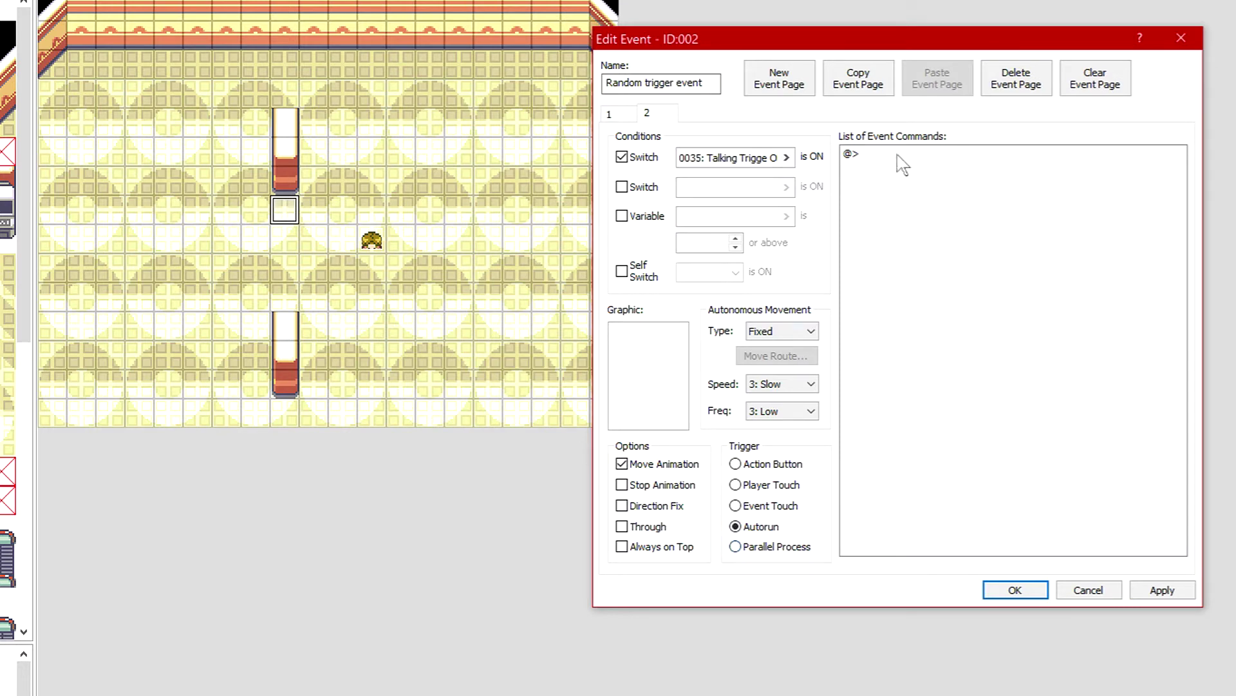
{"action": "left_click", "coordinate": [1012, 592]}
{"action": "left_click", "coordinate": [372, 242]}
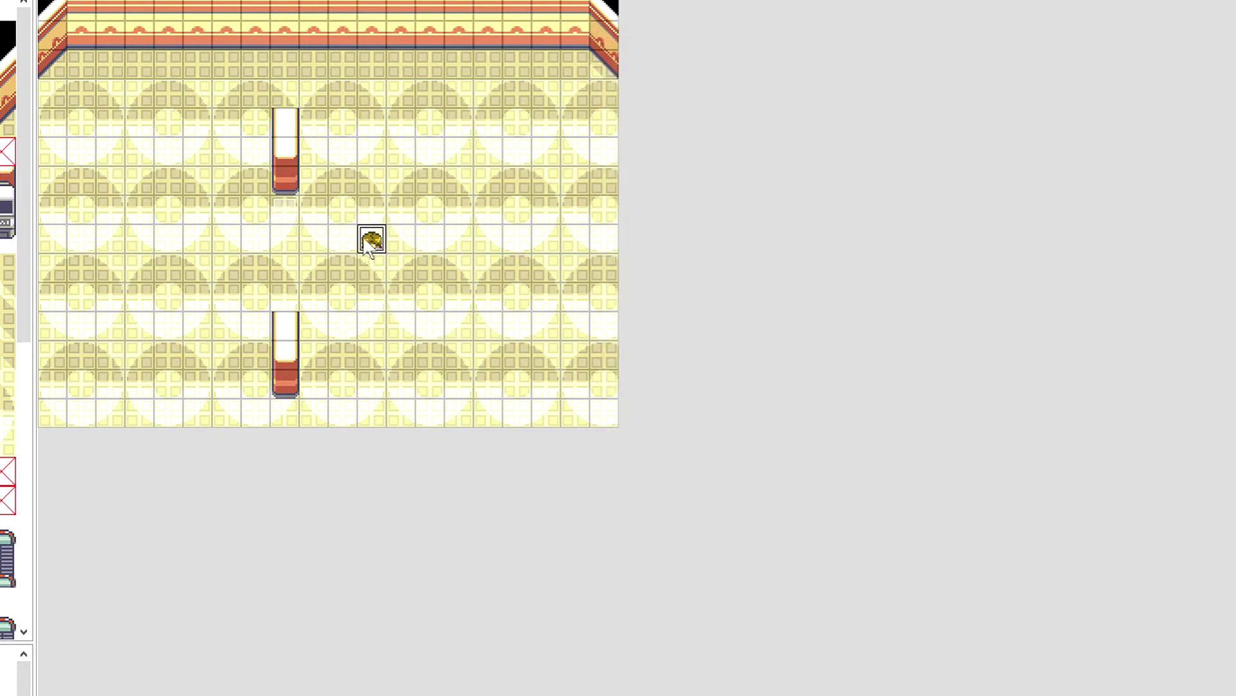
{"action": "right_click", "coordinate": [370, 243]}
{"action": "left_click", "coordinate": [425, 250]}
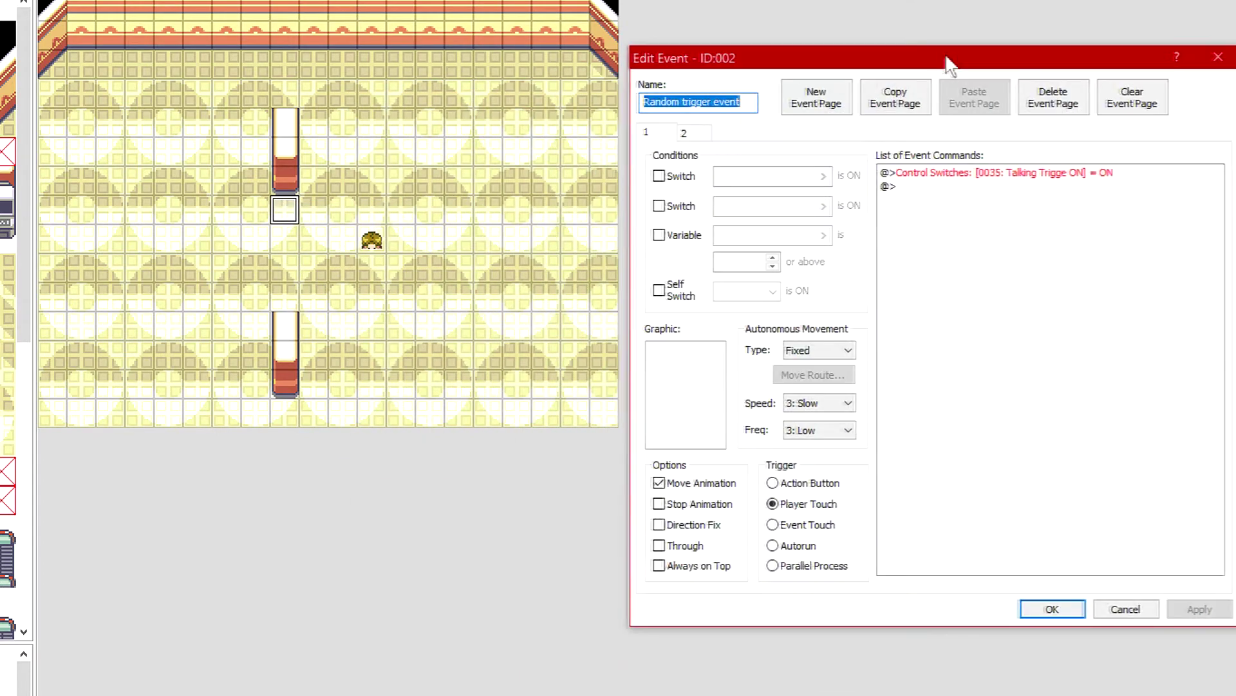
Add a Show Text command reading "You hear a person talking about you!" to the Random trigger event's second page
{"action": "left_click", "coordinate": [702, 137]}
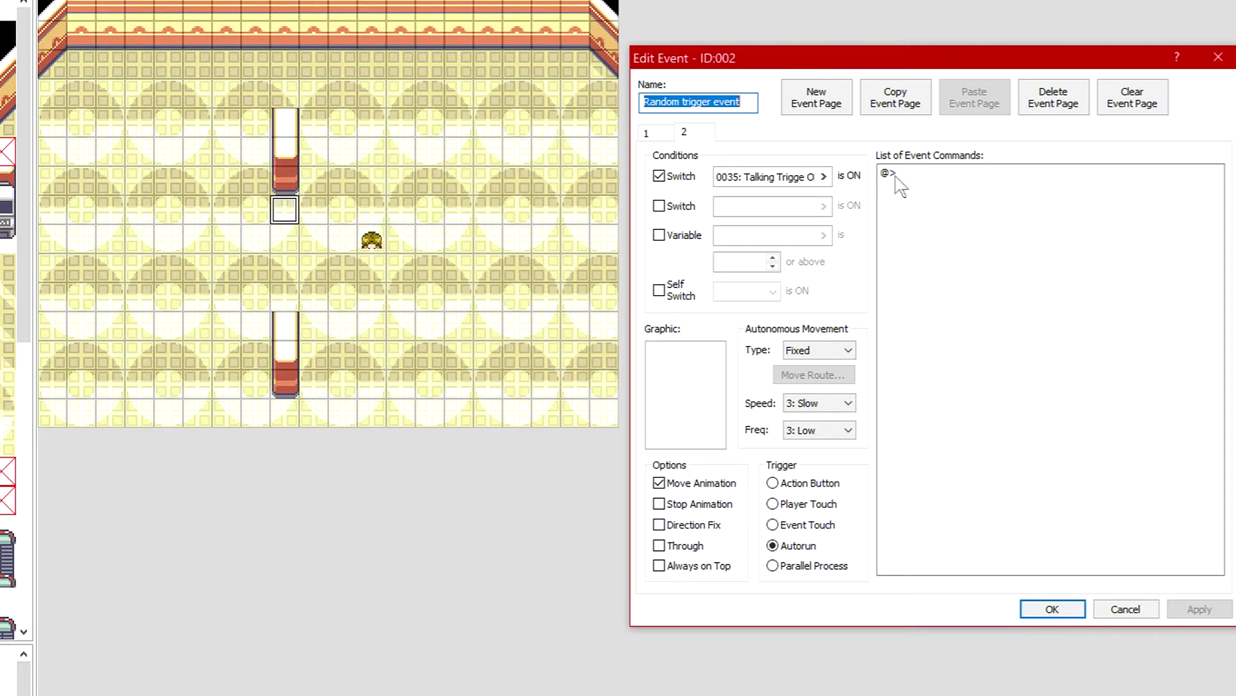
{"action": "left_click", "coordinate": [935, 184]}
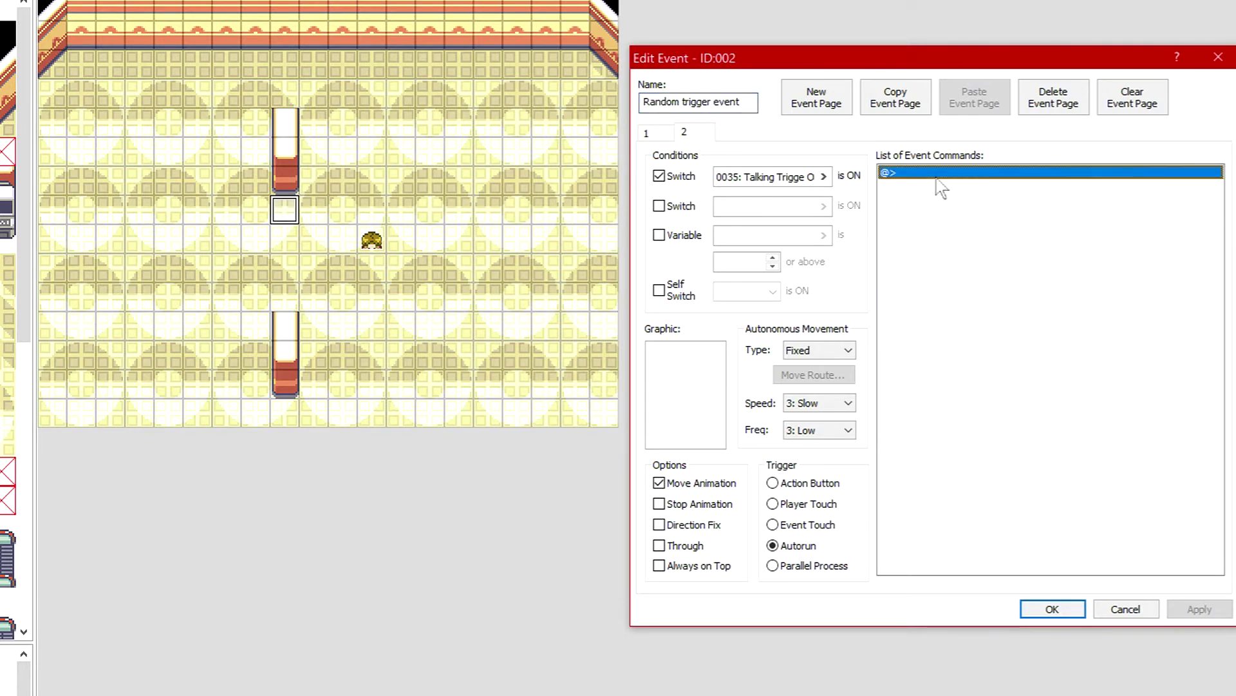
{"action": "right_click", "coordinate": [945, 184]}
{"action": "left_click", "coordinate": [987, 191]}
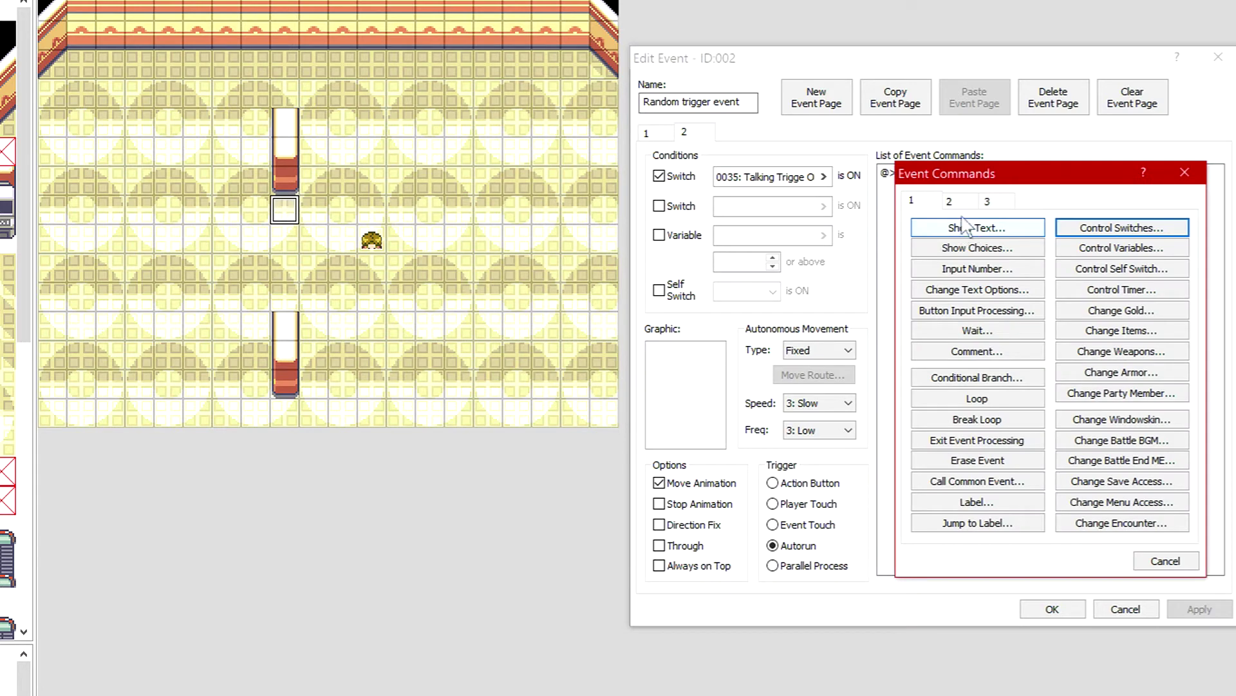
{"action": "left_click", "coordinate": [985, 229]}
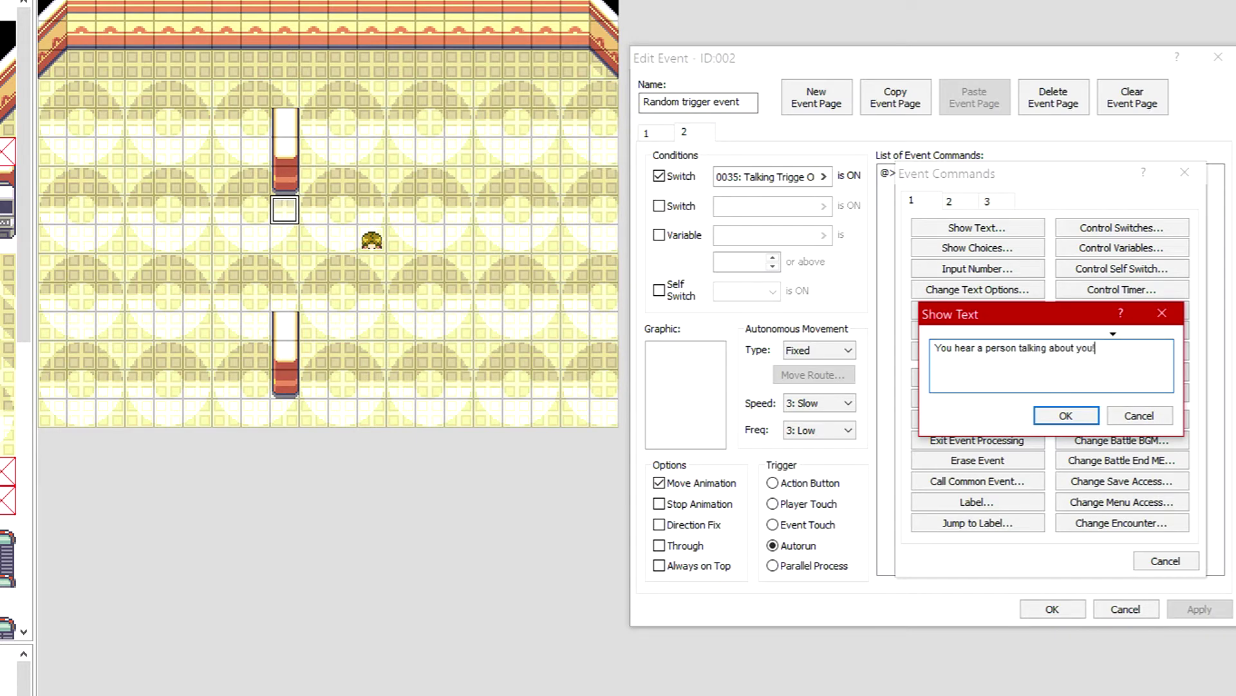
{"action": "left_click", "coordinate": [1036, 412]}
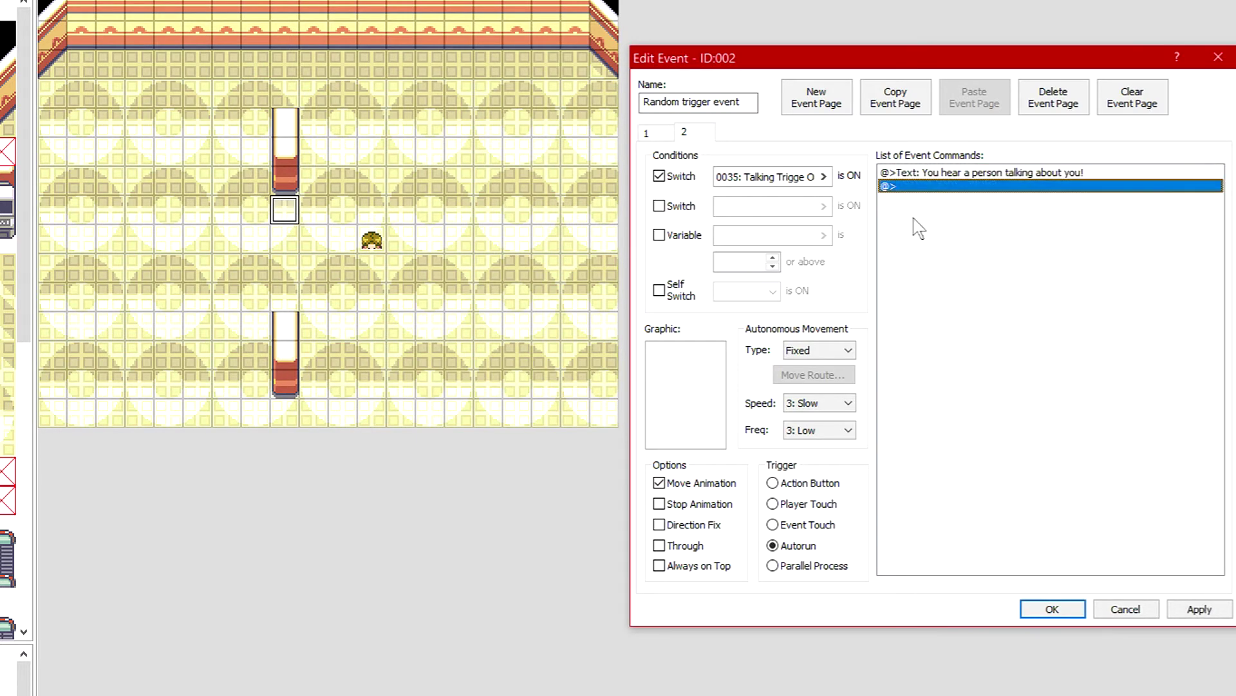
Add a Wait command of 10 frames after the text message on the event's second page
{"action": "right_click", "coordinate": [940, 187]}
{"action": "left_click", "coordinate": [969, 196]}
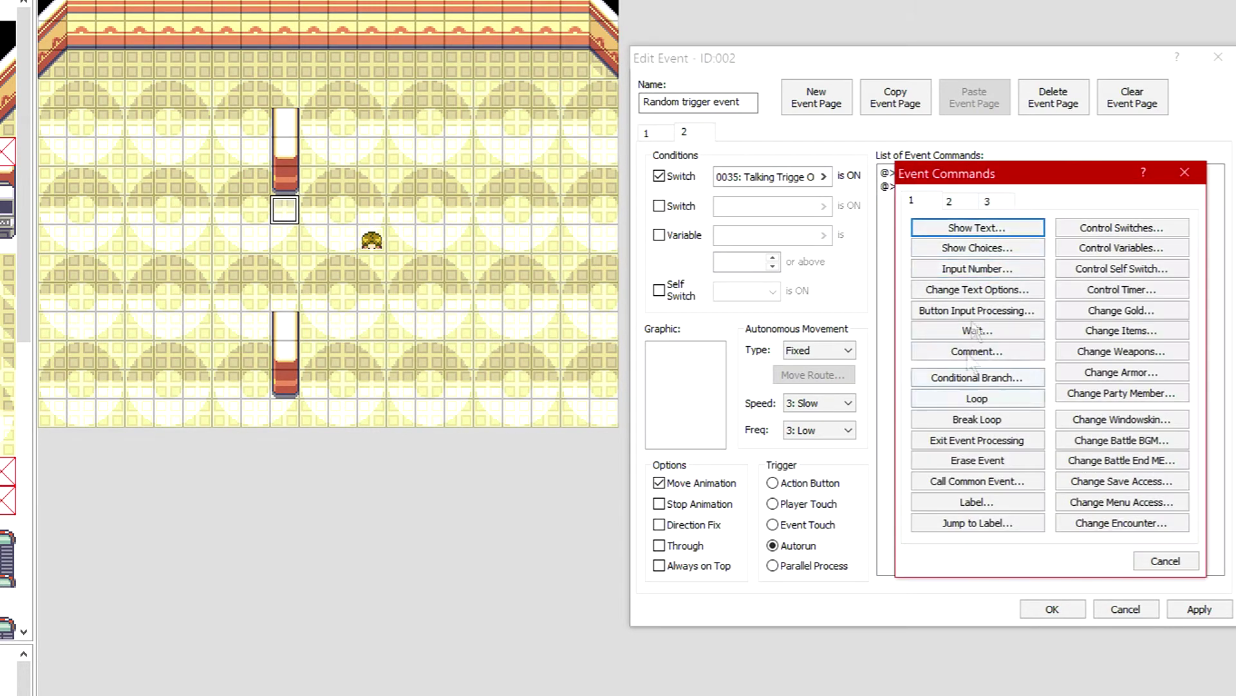
{"action": "left_click", "coordinate": [953, 201]}
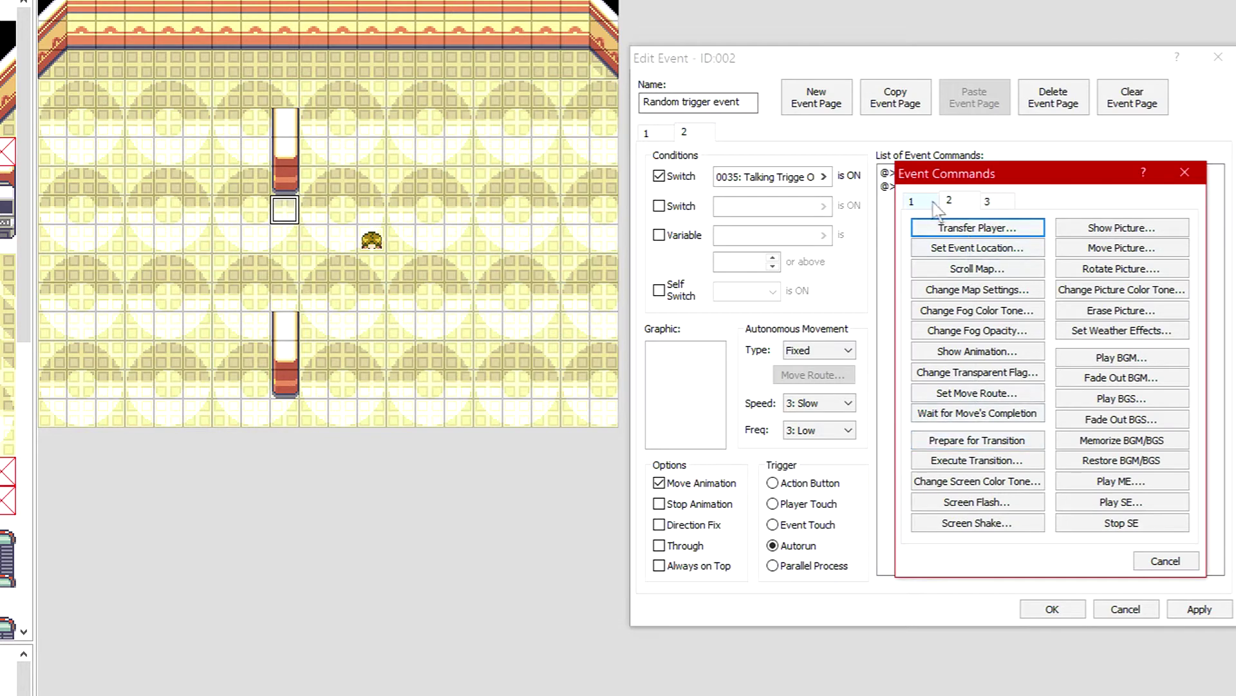
{"action": "left_click", "coordinate": [931, 202]}
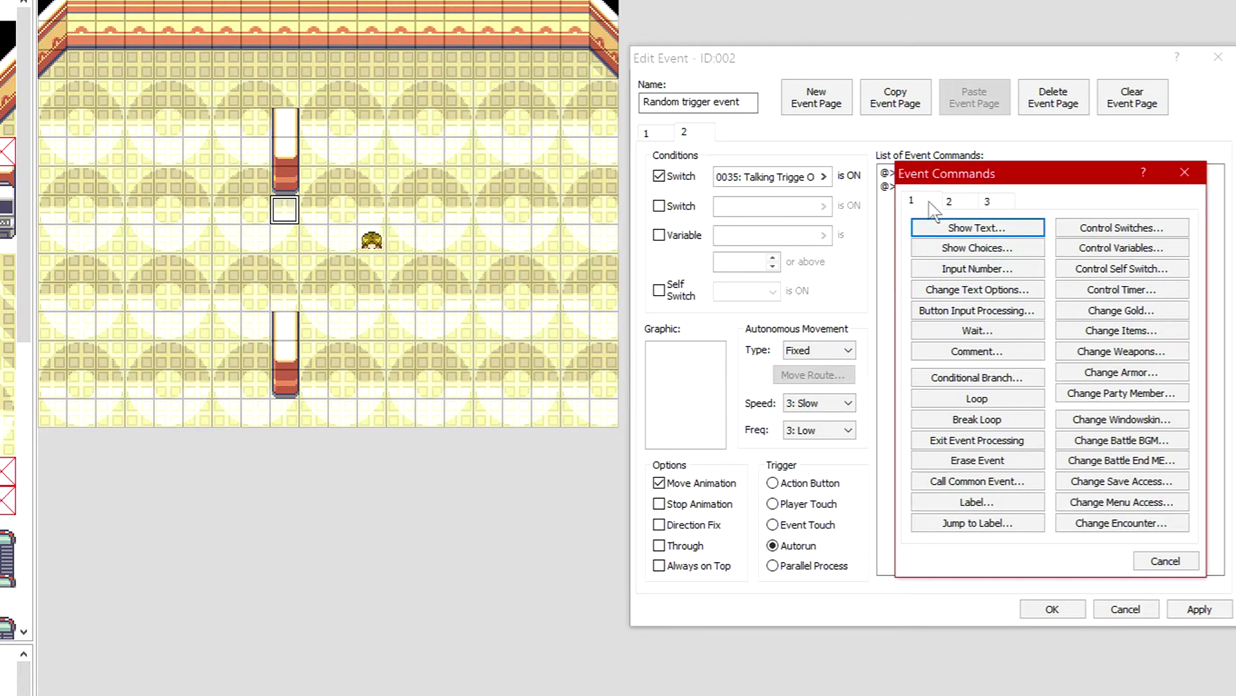
{"action": "left_click", "coordinate": [977, 330]}
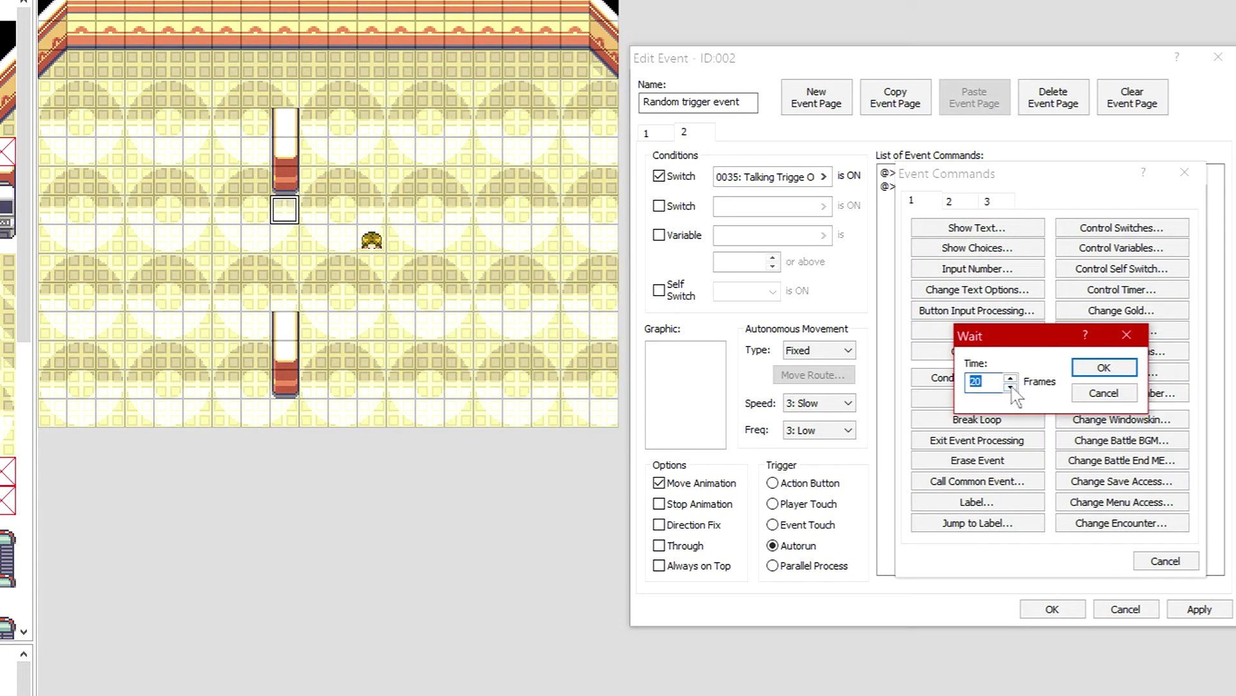
{"action": "type", "text": "1"}
{"action": "left_click", "coordinate": [1104, 367]}
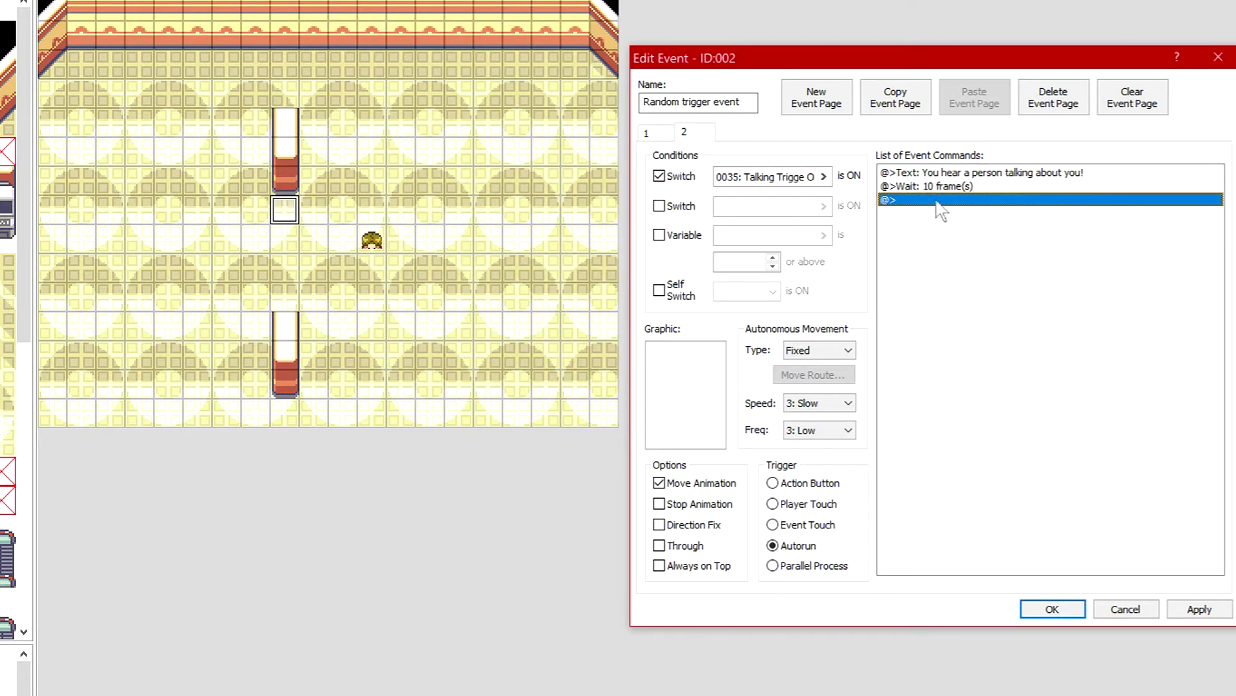
Add a Show Animation command playing 003: Exclaim bubble on 001: person1 after the 10-frame wait
{"action": "right_click", "coordinate": [940, 209]}
{"action": "left_click", "coordinate": [987, 215]}
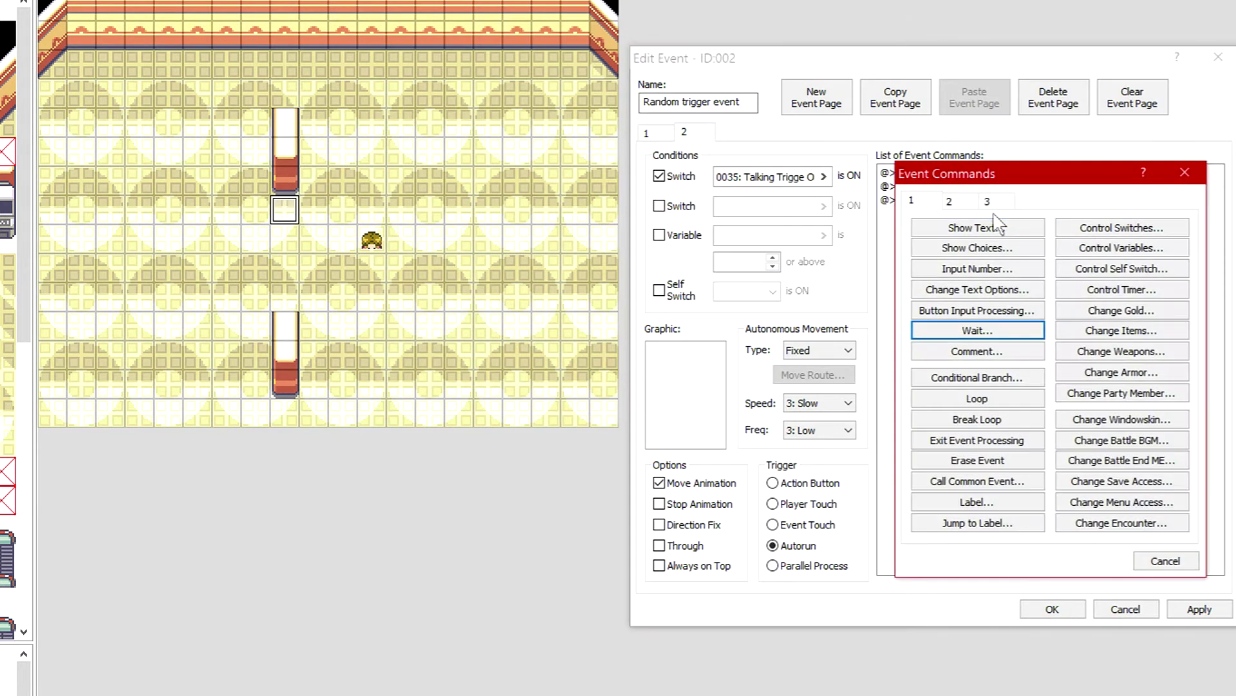
{"action": "left_click", "coordinate": [960, 203]}
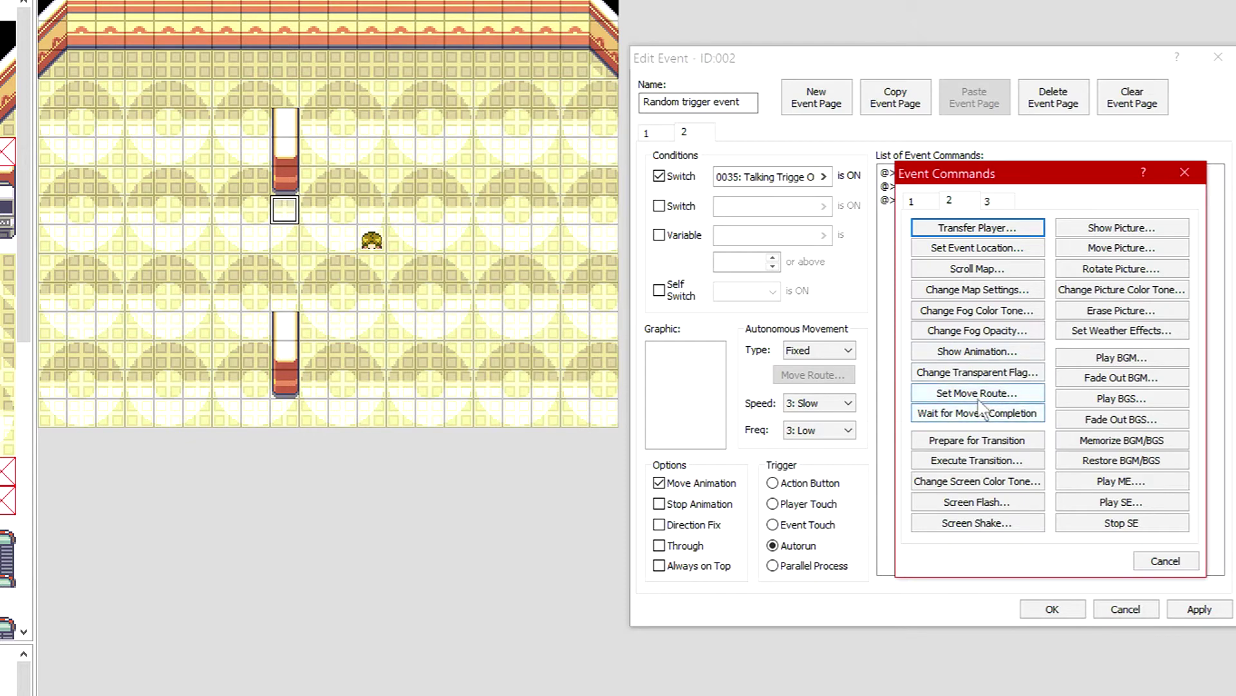
{"action": "left_click", "coordinate": [977, 351]}
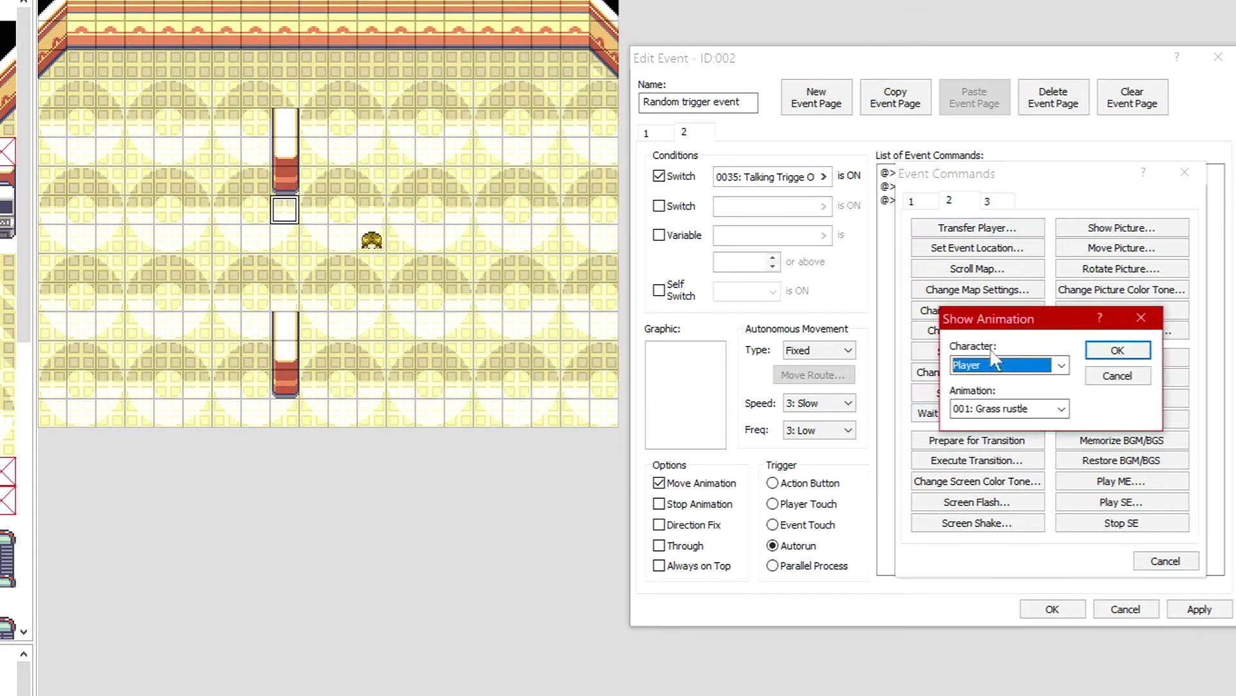
{"action": "left_click", "coordinate": [1043, 371]}
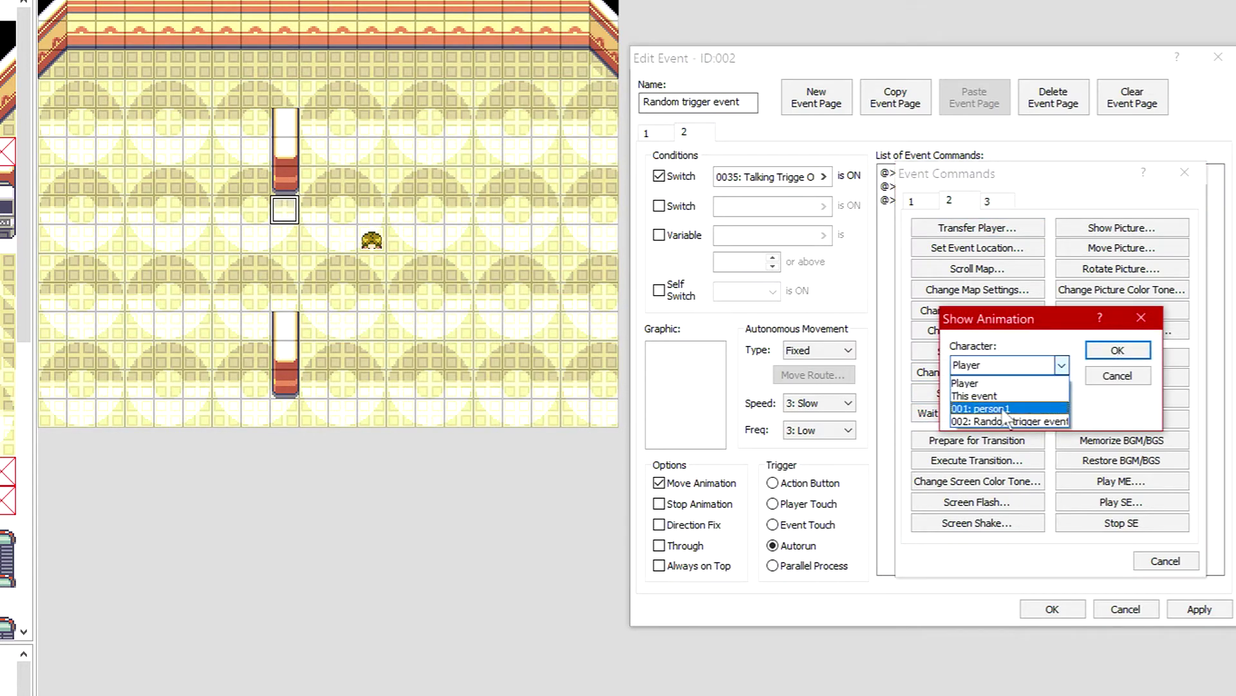
{"action": "left_click", "coordinate": [998, 409]}
{"action": "left_click", "coordinate": [1058, 412]}
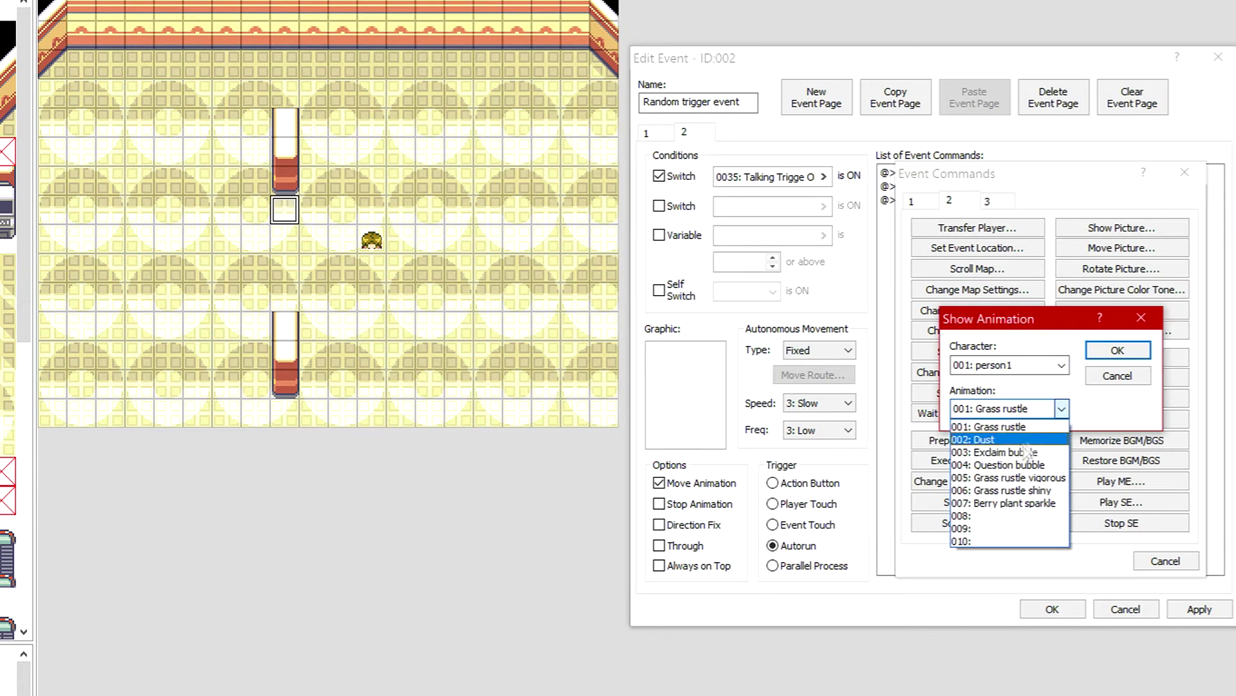
{"action": "left_click", "coordinate": [1008, 452]}
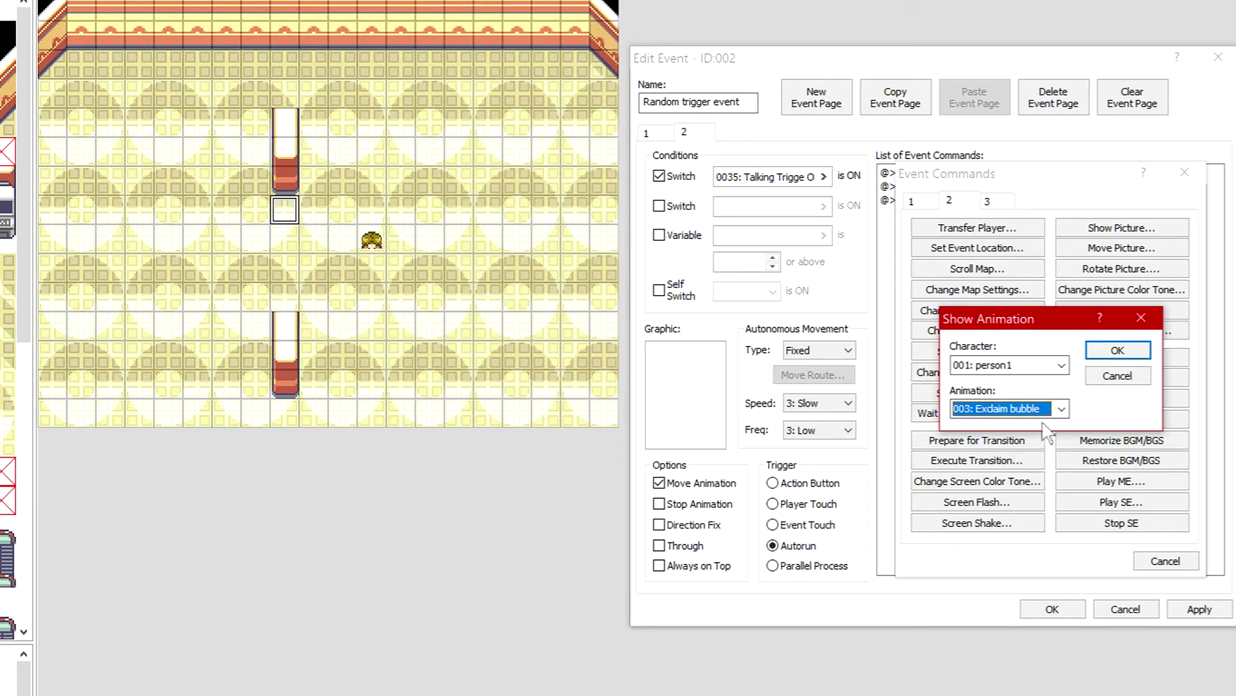
{"action": "left_click", "coordinate": [1116, 350]}
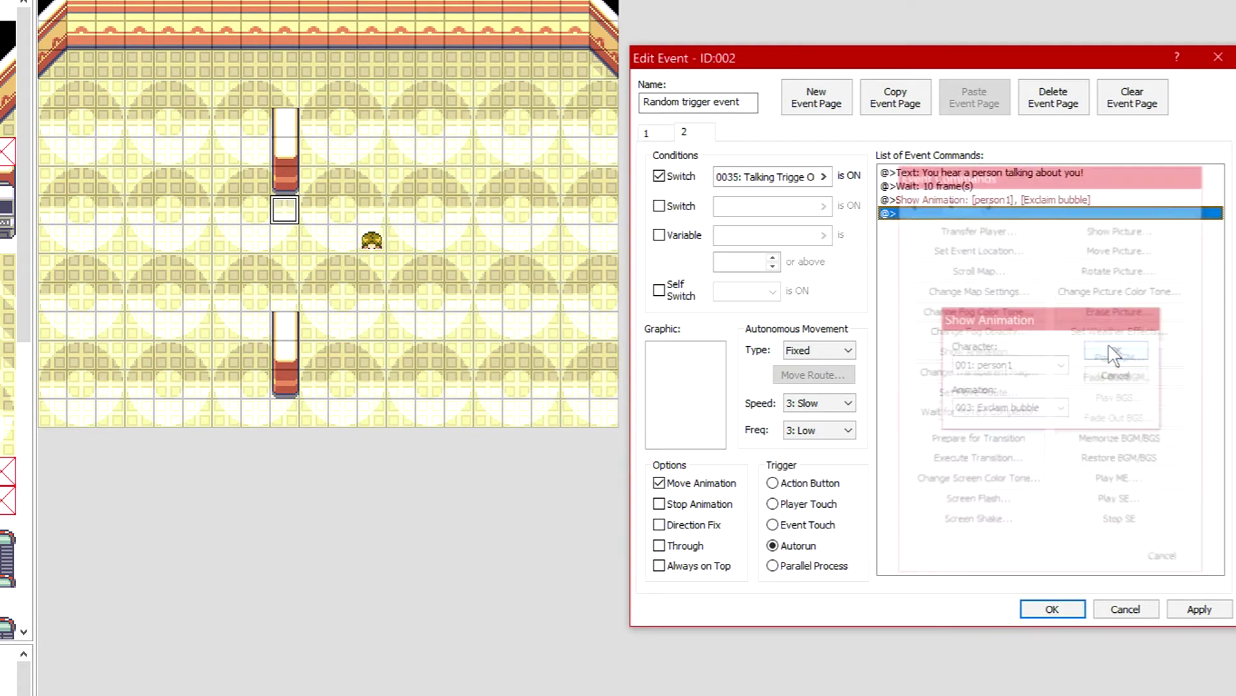
Add a Set Move Route command that makes 001: person1 Turn Left after the exclaim bubble animation
{"action": "right_click", "coordinate": [957, 214]}
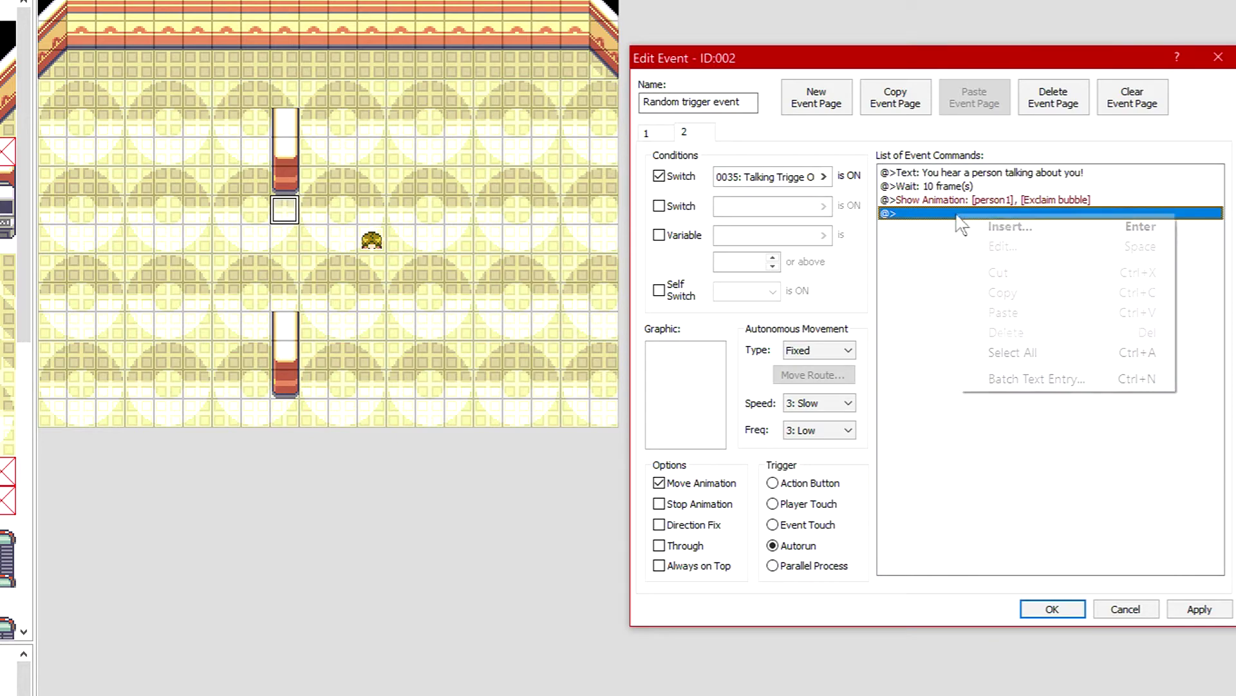
{"action": "left_click", "coordinate": [1024, 232]}
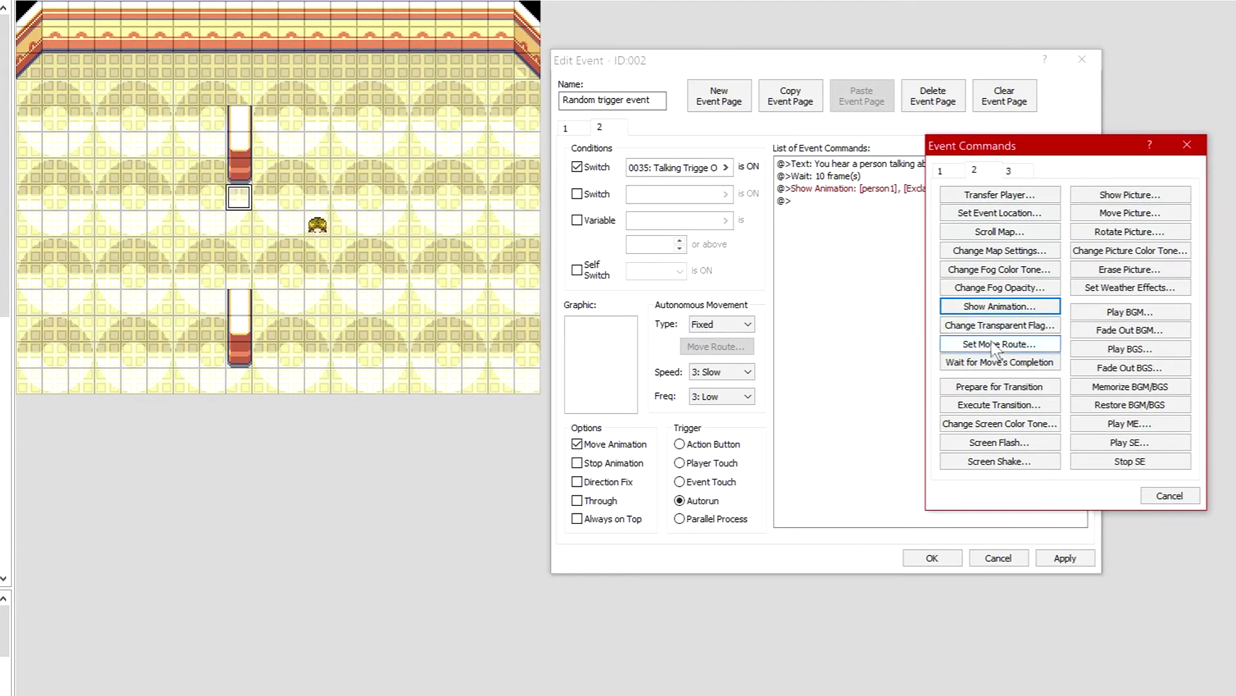
{"action": "left_click", "coordinate": [995, 345]}
{"action": "left_click", "coordinate": [940, 188]}
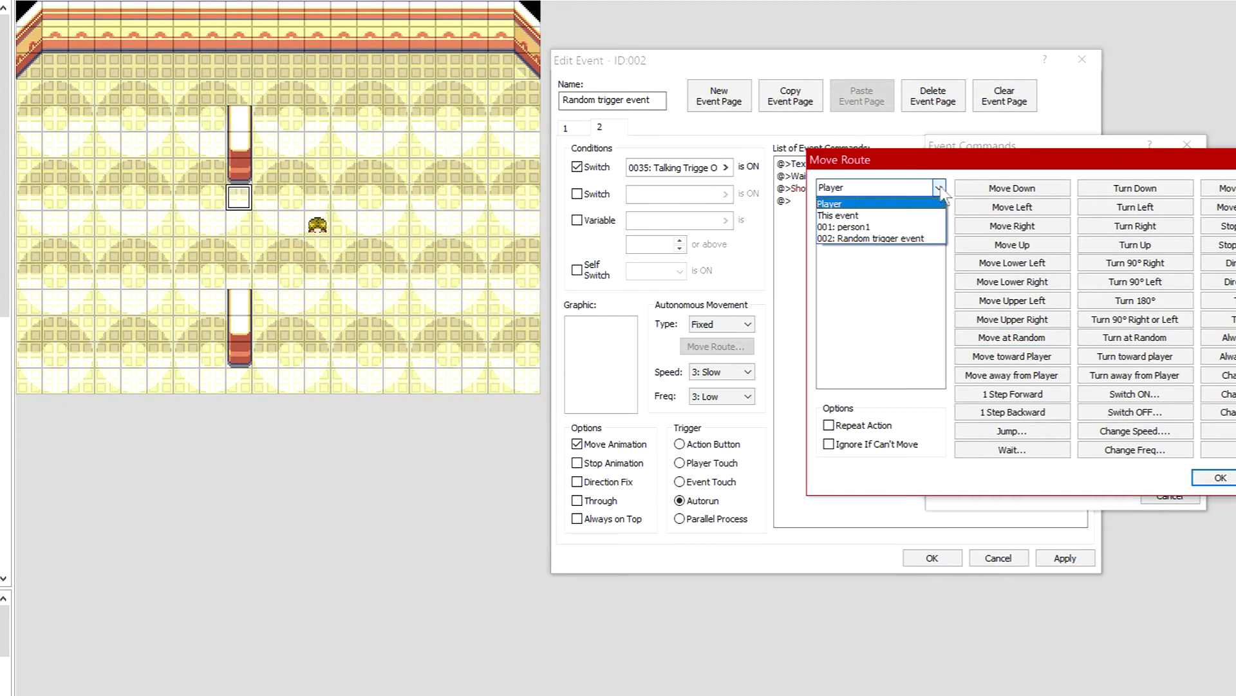
{"action": "left_click", "coordinate": [864, 226]}
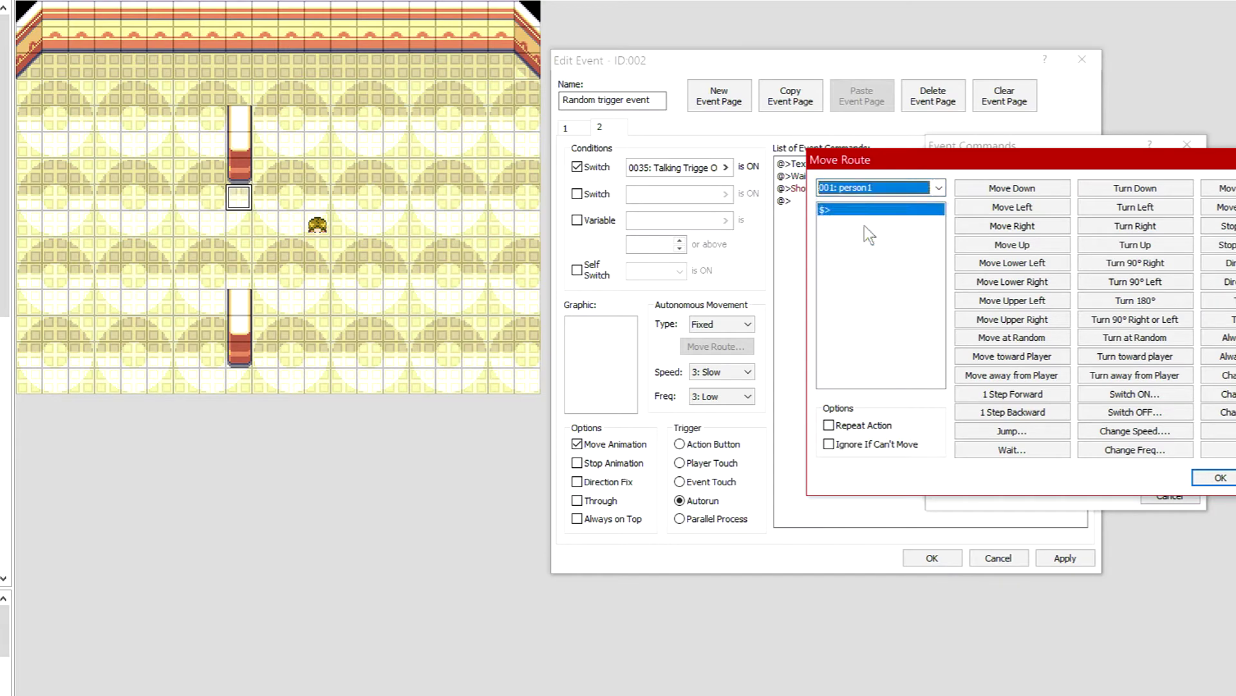
{"action": "left_click", "coordinate": [1136, 207]}
{"action": "left_click", "coordinate": [1220, 477]}
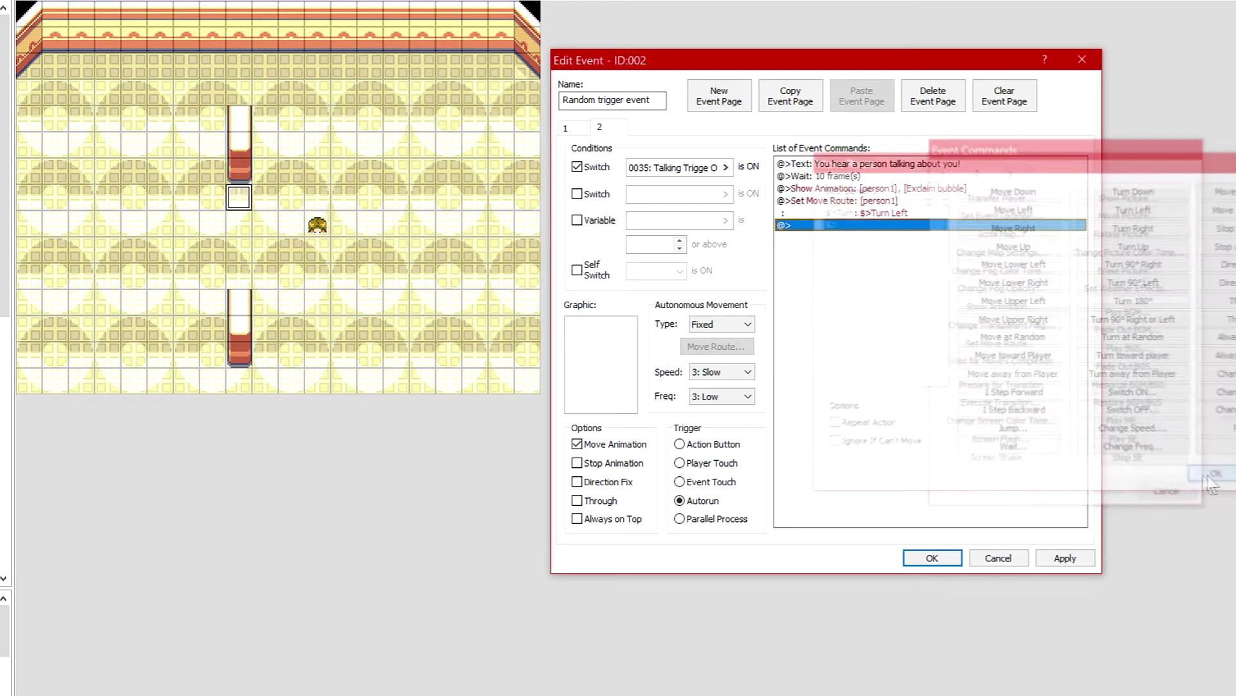
{"action": "right_click", "coordinate": [900, 239]}
{"action": "left_click", "coordinate": [925, 240]}
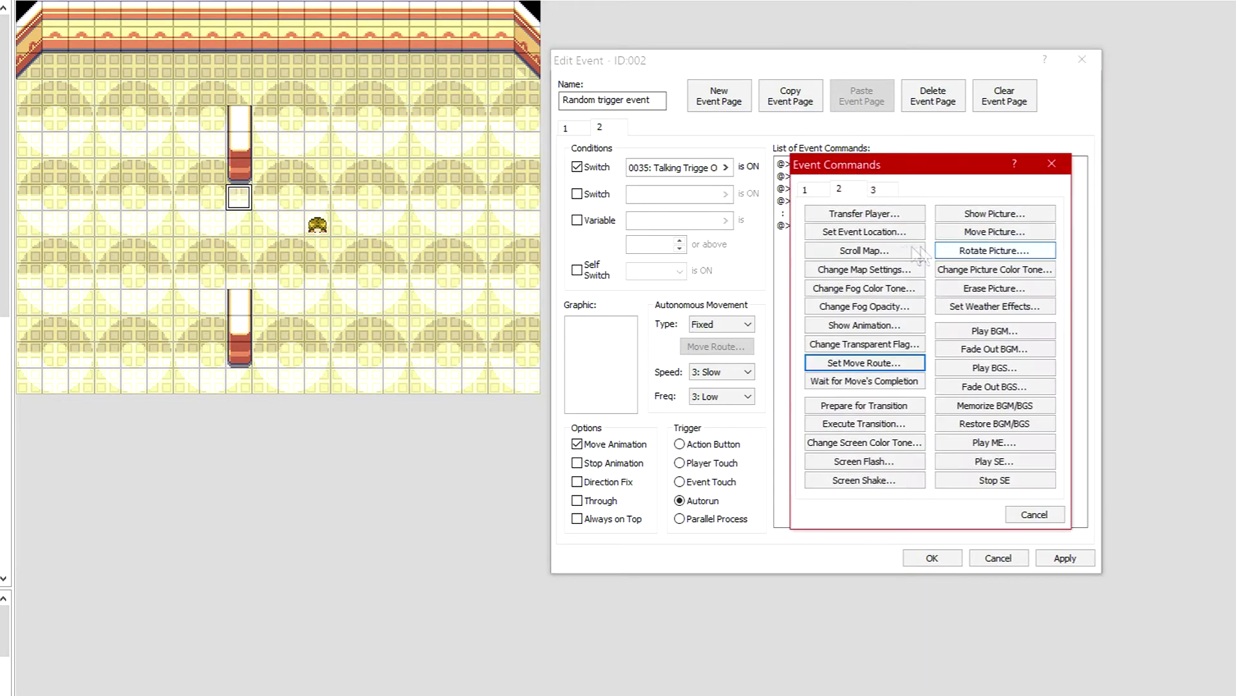
{"action": "left_click_drag", "start_coordinate": [860, 169], "coordinate": [1010, 173]}
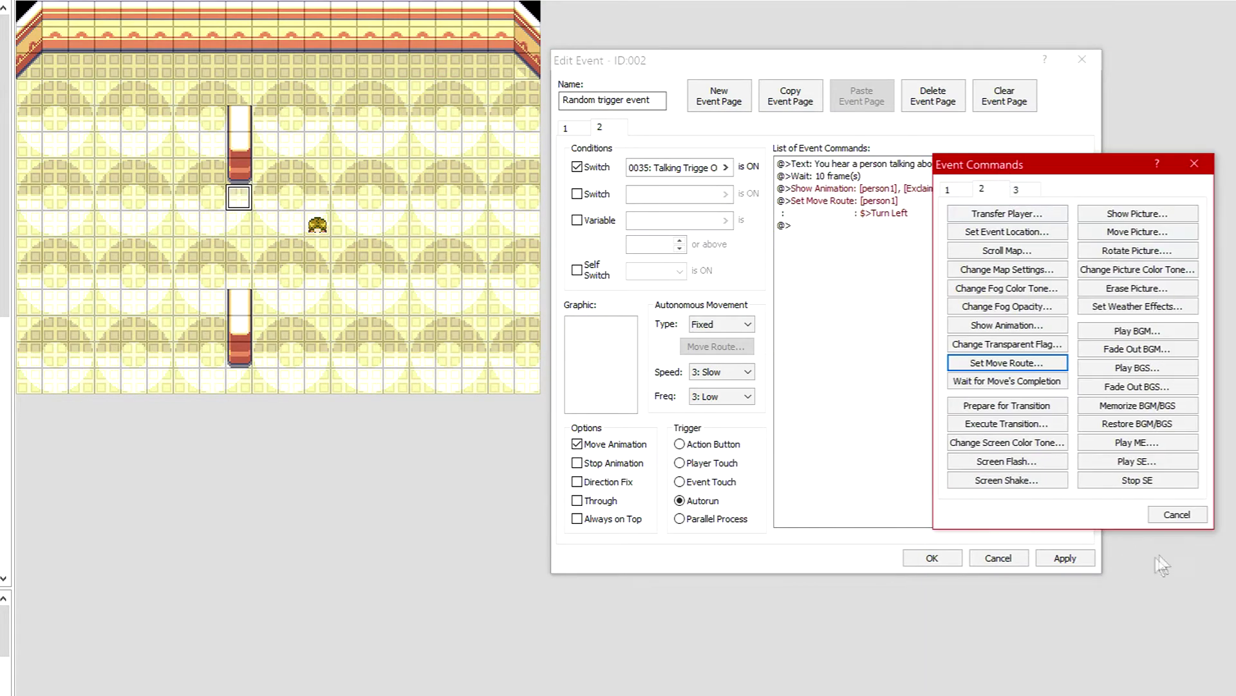
{"action": "key", "text": "Escape"}
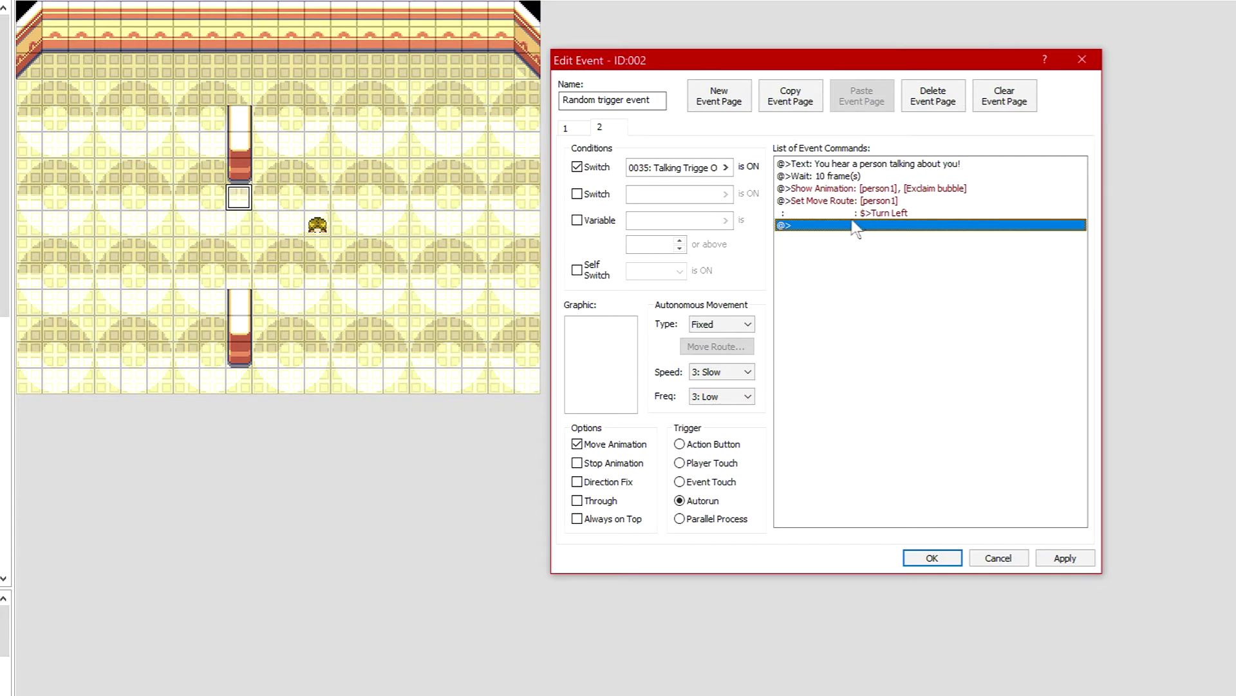
Add a Show Text command reading "Person: I'm sorry" after person1's move route
{"action": "right_click", "coordinate": [849, 225]}
{"action": "left_click", "coordinate": [895, 237]}
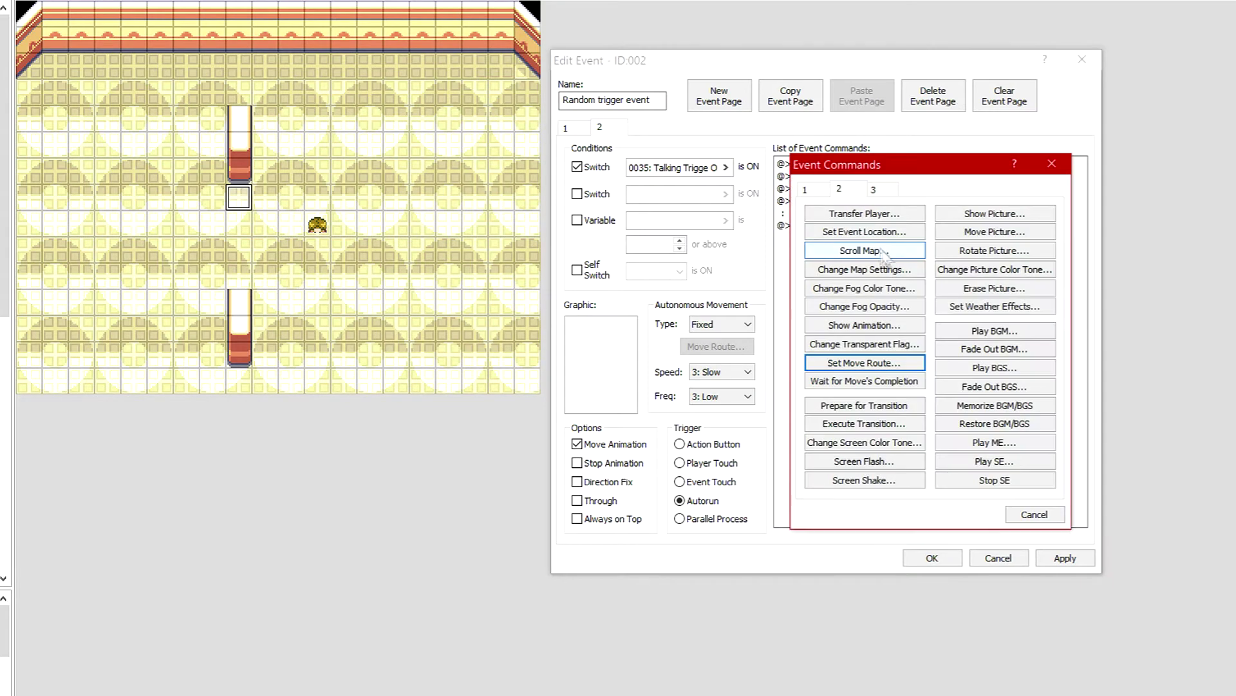
{"action": "left_click", "coordinate": [813, 189]}
{"action": "left_click_drag", "start_coordinate": [837, 164], "coordinate": [958, 150]}
{"action": "left_click", "coordinate": [986, 198]}
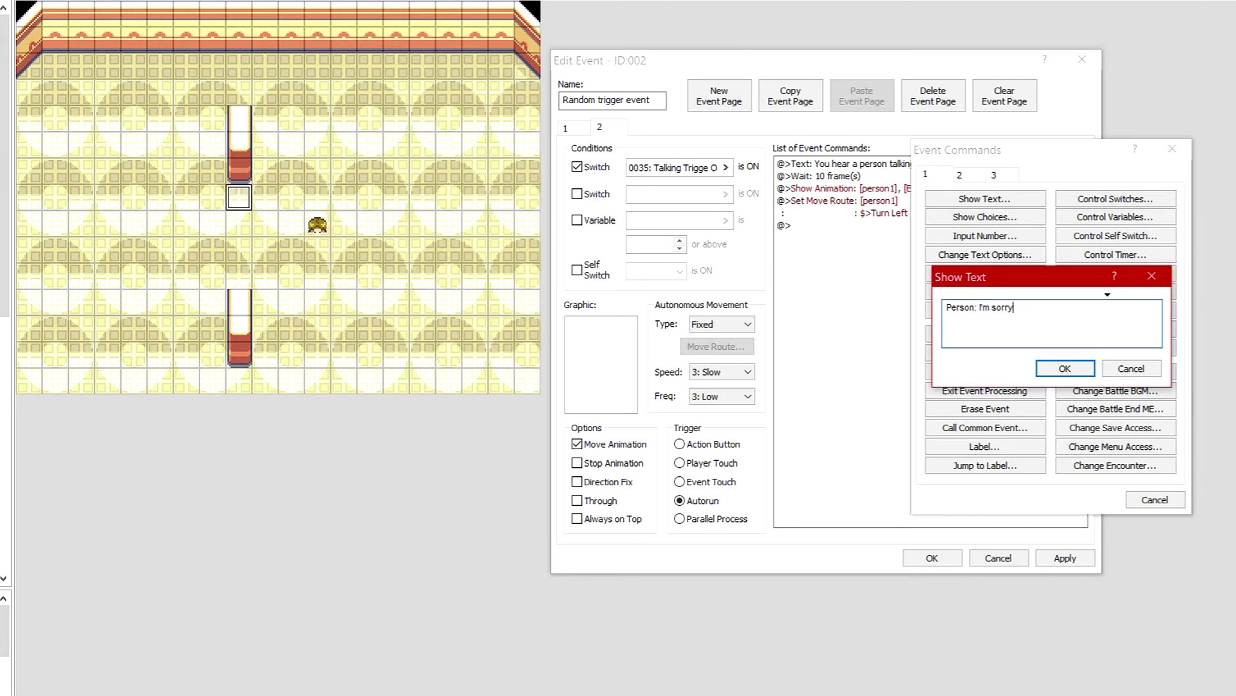
{"action": "left_click", "coordinate": [1067, 369]}
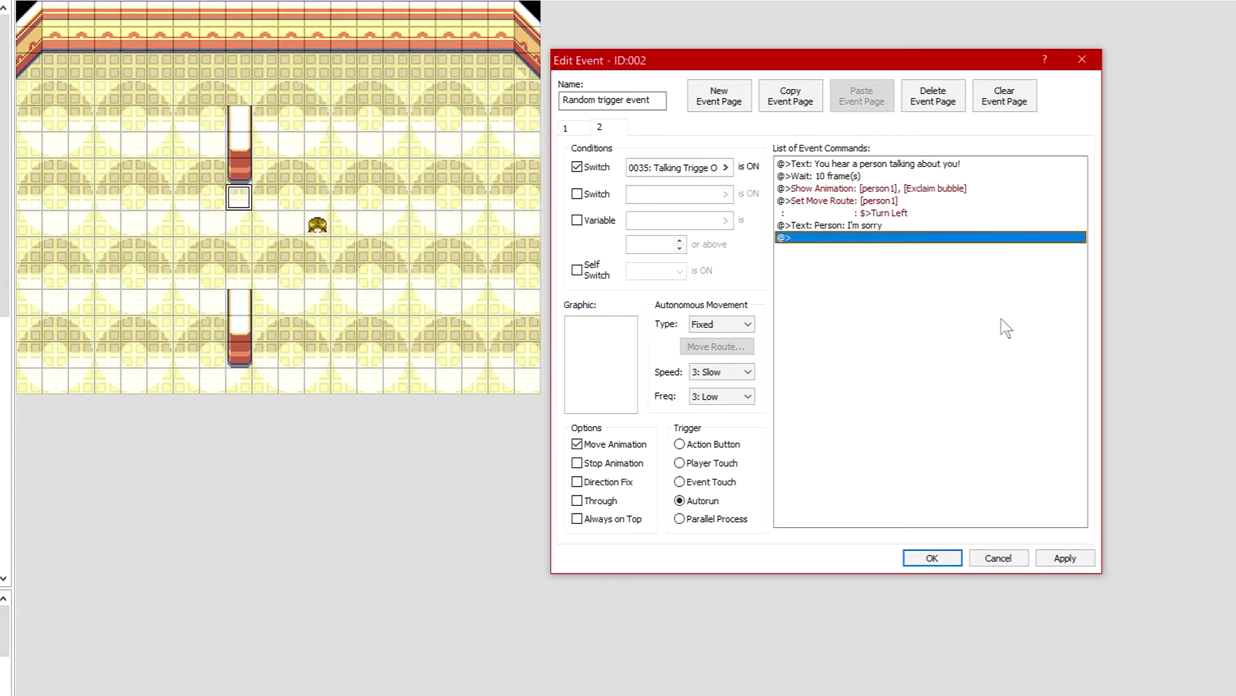
Add a Wait command of 20 frames after the "Person: I'm sorry" message
{"action": "right_click", "coordinate": [854, 241]}
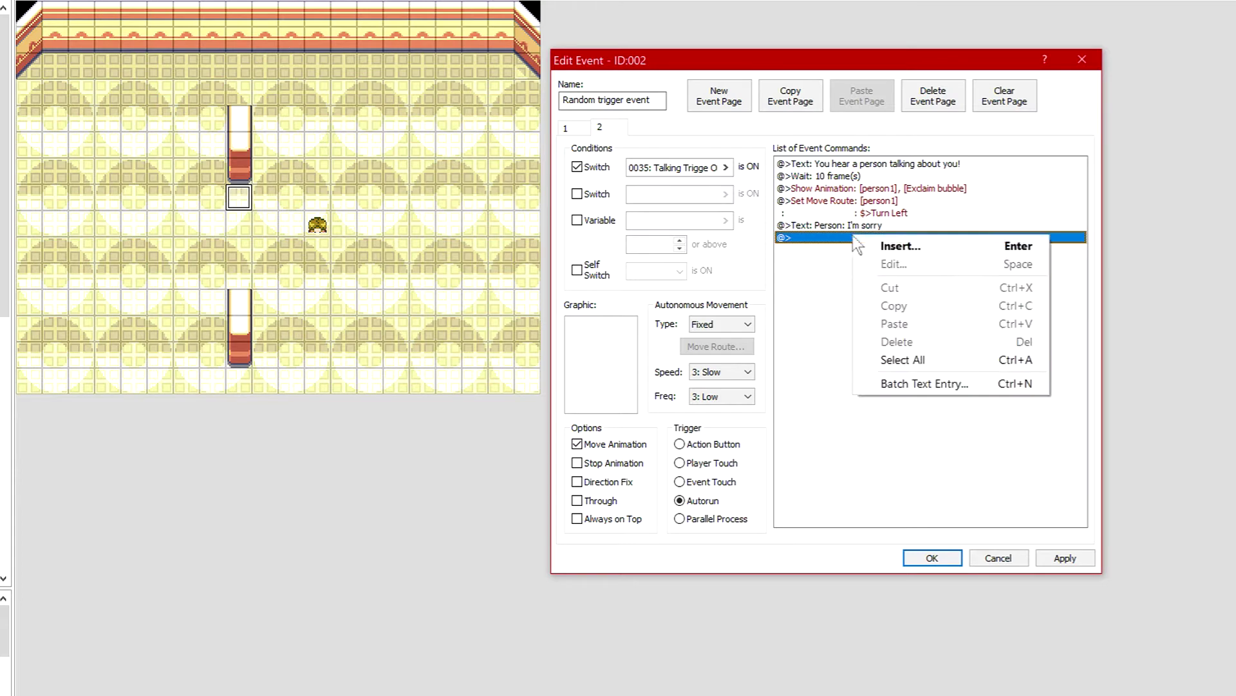
{"action": "left_click", "coordinate": [899, 250]}
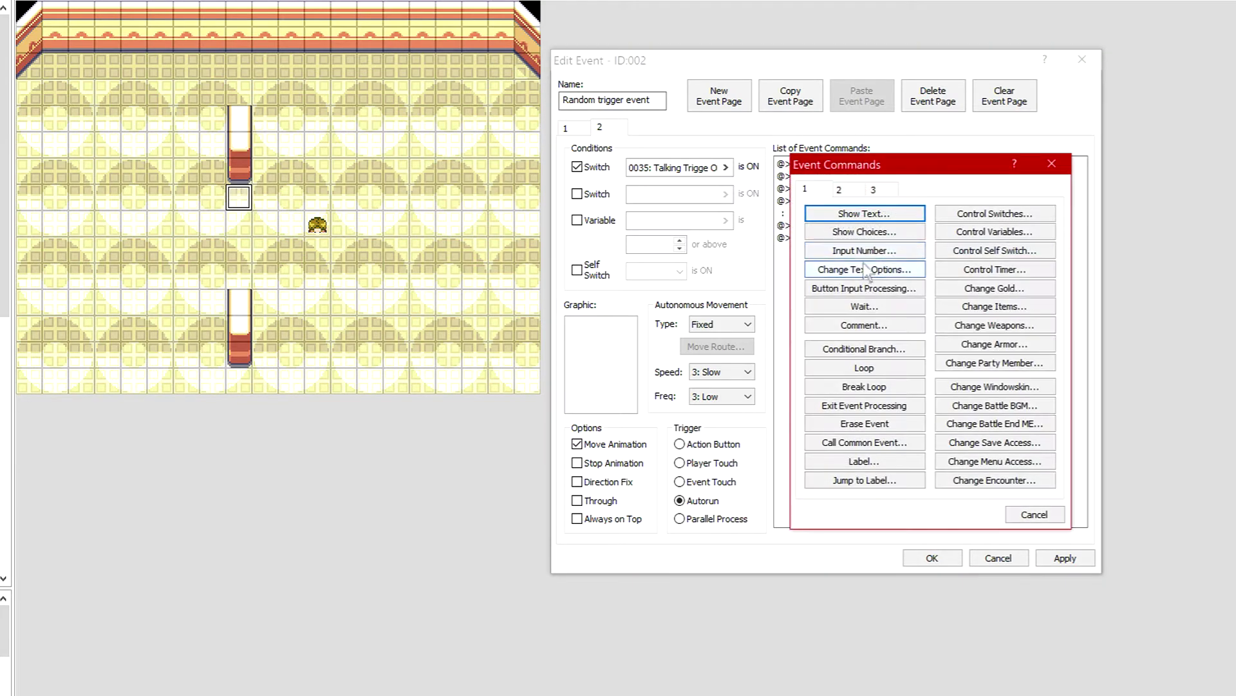
{"action": "left_click", "coordinate": [866, 306]}
{"action": "type", "text": "20"}
{"action": "left_click", "coordinate": [975, 353]}
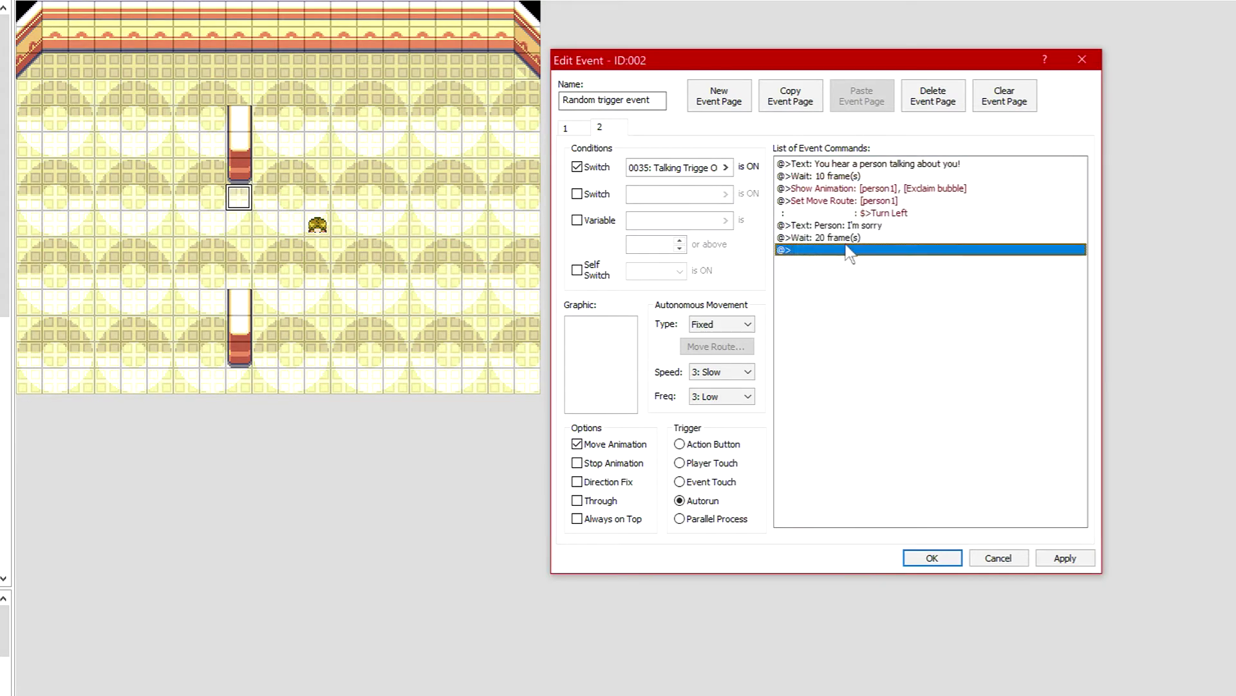
Insert a Set Move Route command for the Player after the 20-frame wait, starting with Always on Top ON
{"action": "right_click", "coordinate": [848, 251]}
{"action": "left_click", "coordinate": [889, 262]}
{"action": "left_click_drag", "start_coordinate": [840, 169], "coordinate": [931, 163]}
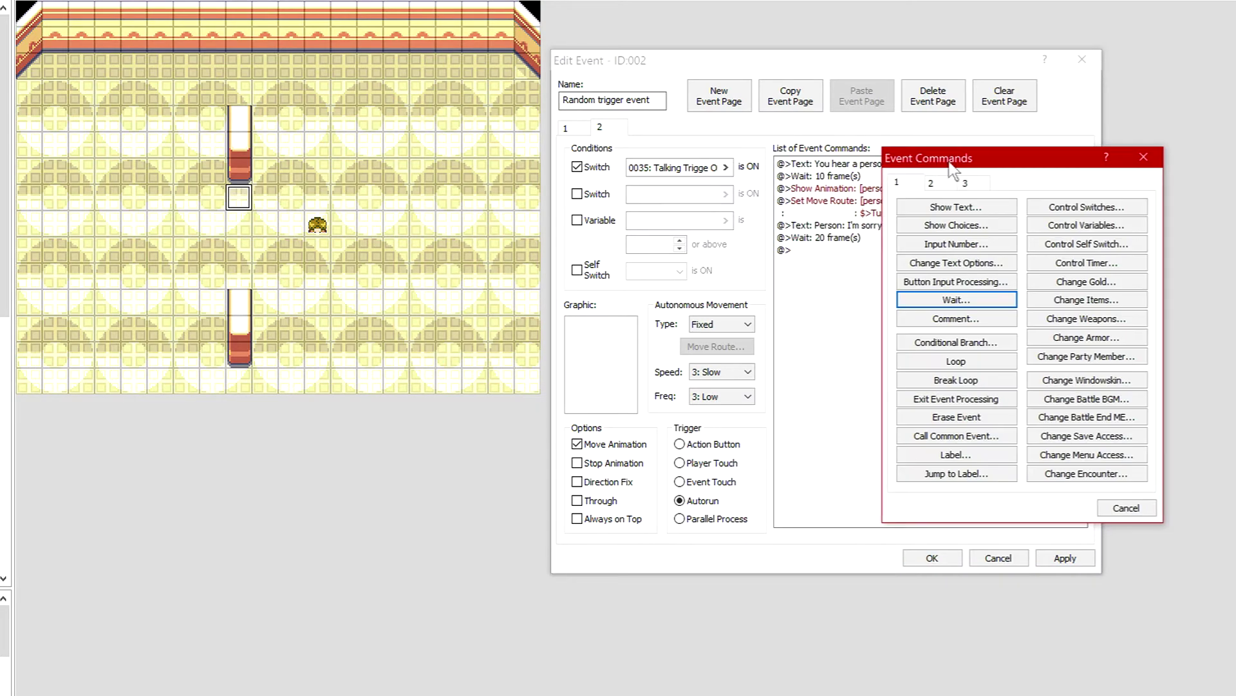
{"action": "left_click", "coordinate": [930, 184]}
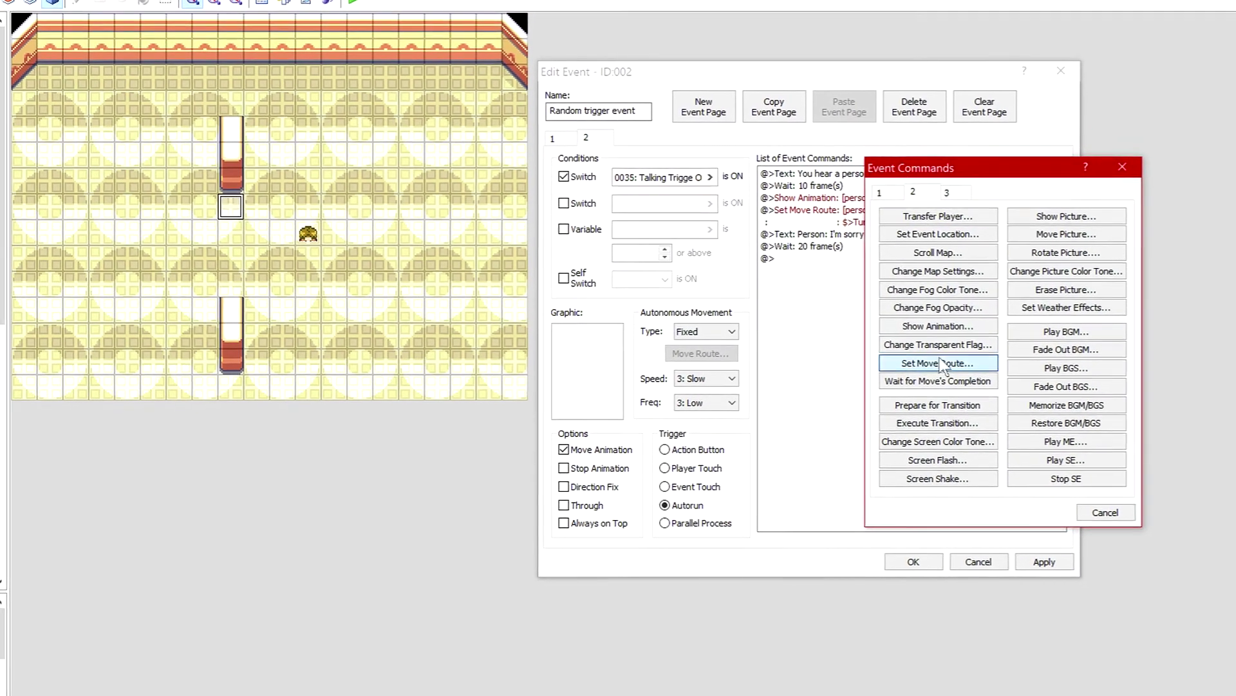
{"action": "left_click", "coordinate": [955, 357]}
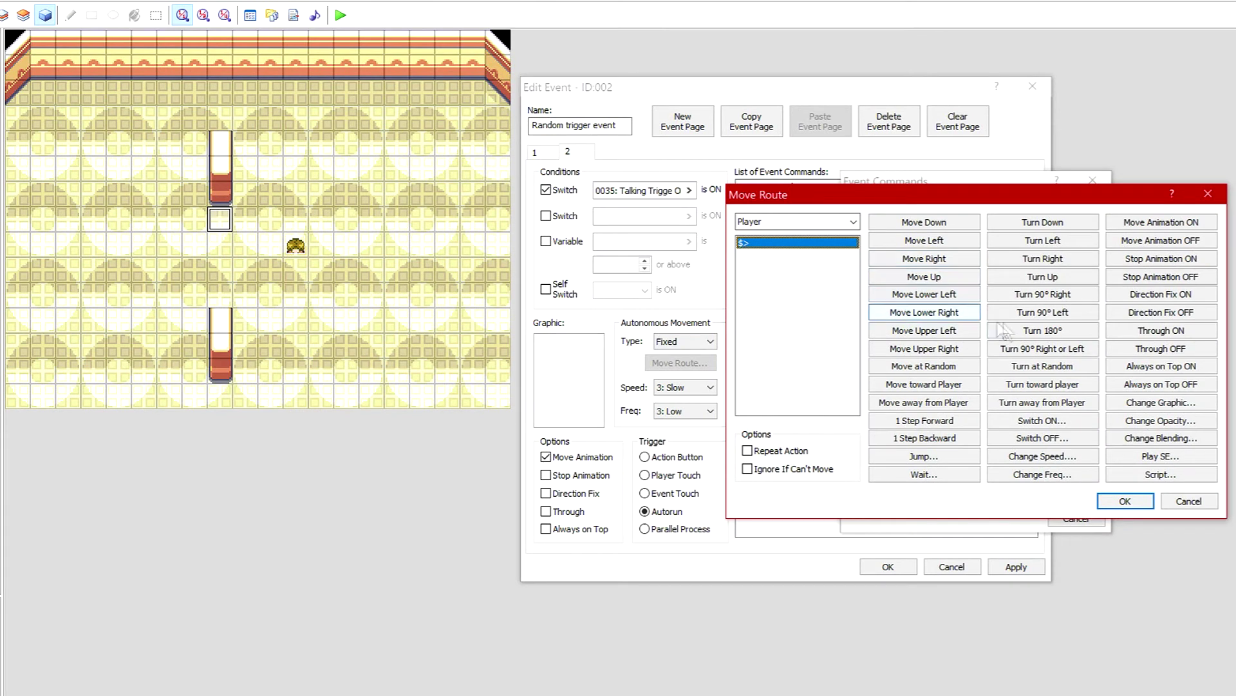
{"action": "left_click", "coordinate": [1180, 372]}
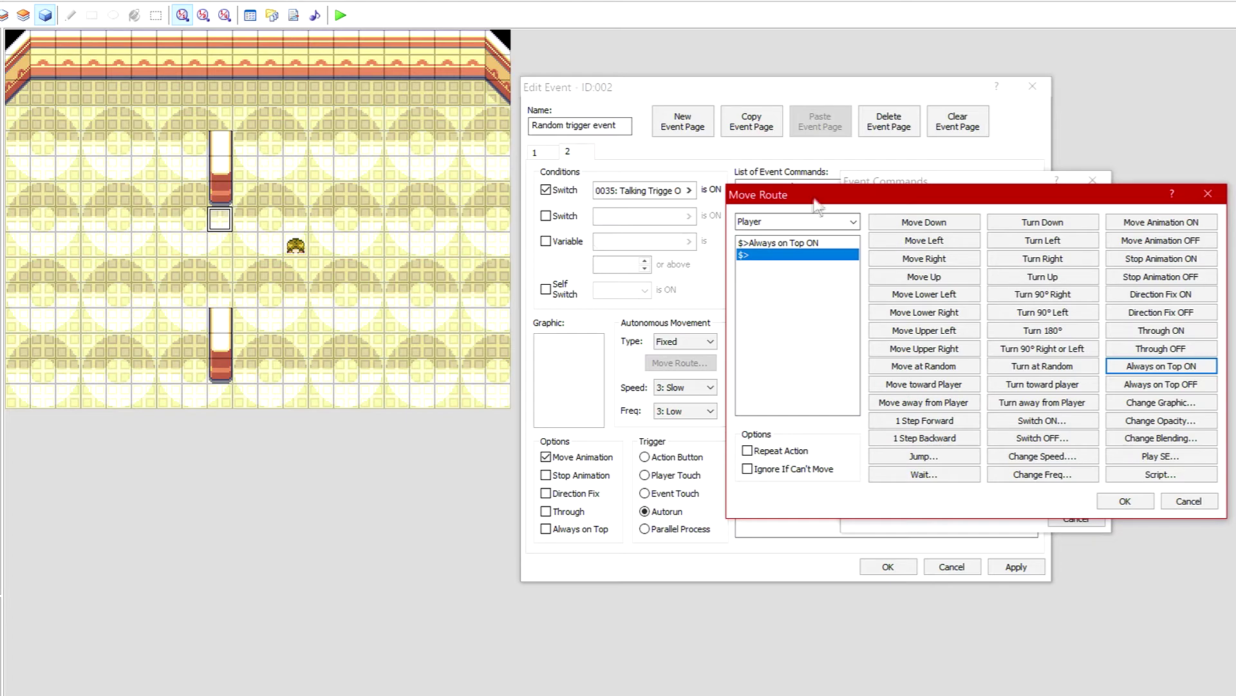
Add six Move Right moves and a 10-frame wait to the Player's move route and save the route
{"action": "left_click", "coordinate": [945, 261]}
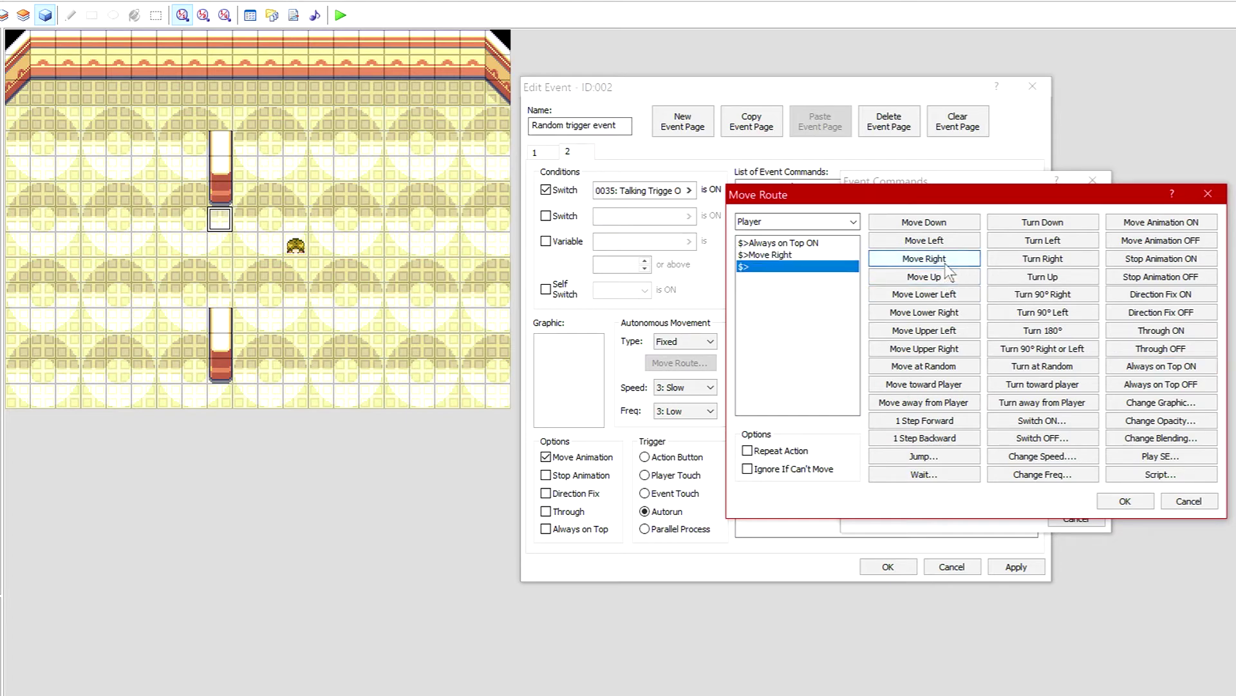
{"action": "triple_click", "coordinate": [945, 261]}
{"action": "left_click", "coordinate": [945, 261]}
{"action": "left_click", "coordinate": [945, 261]}
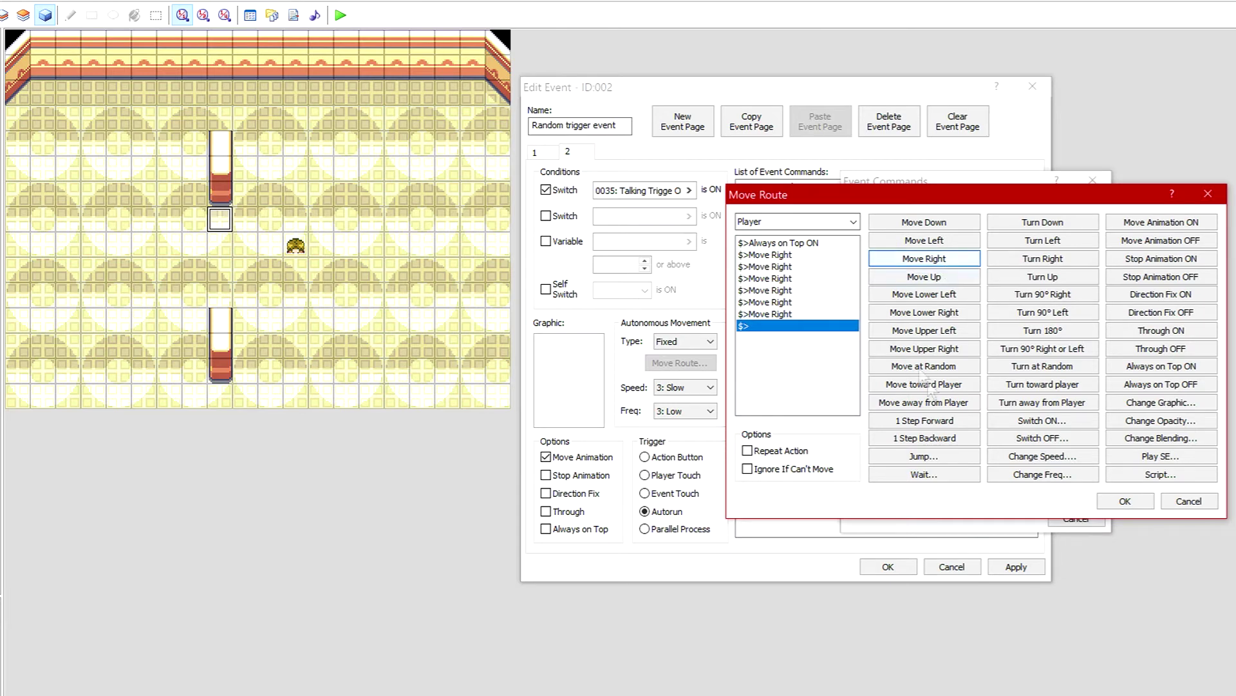
{"action": "left_click", "coordinate": [952, 473]}
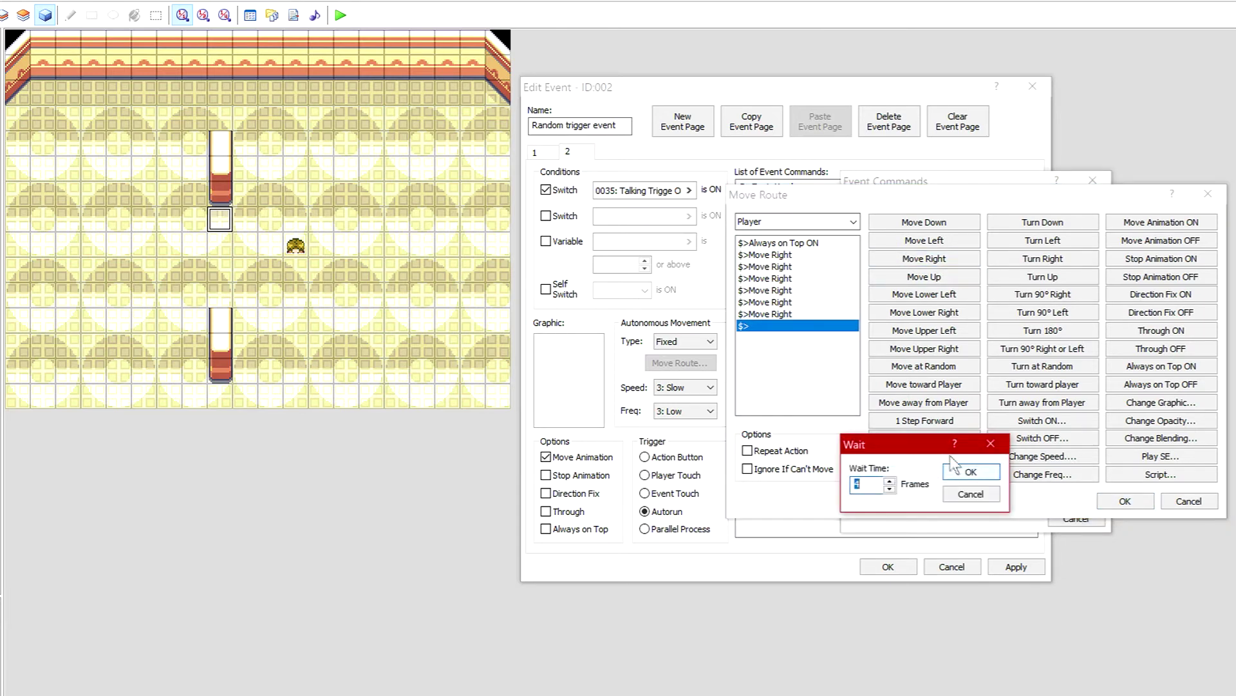
{"action": "left_click", "coordinate": [889, 488]}
{"action": "left_click", "coordinate": [970, 472]}
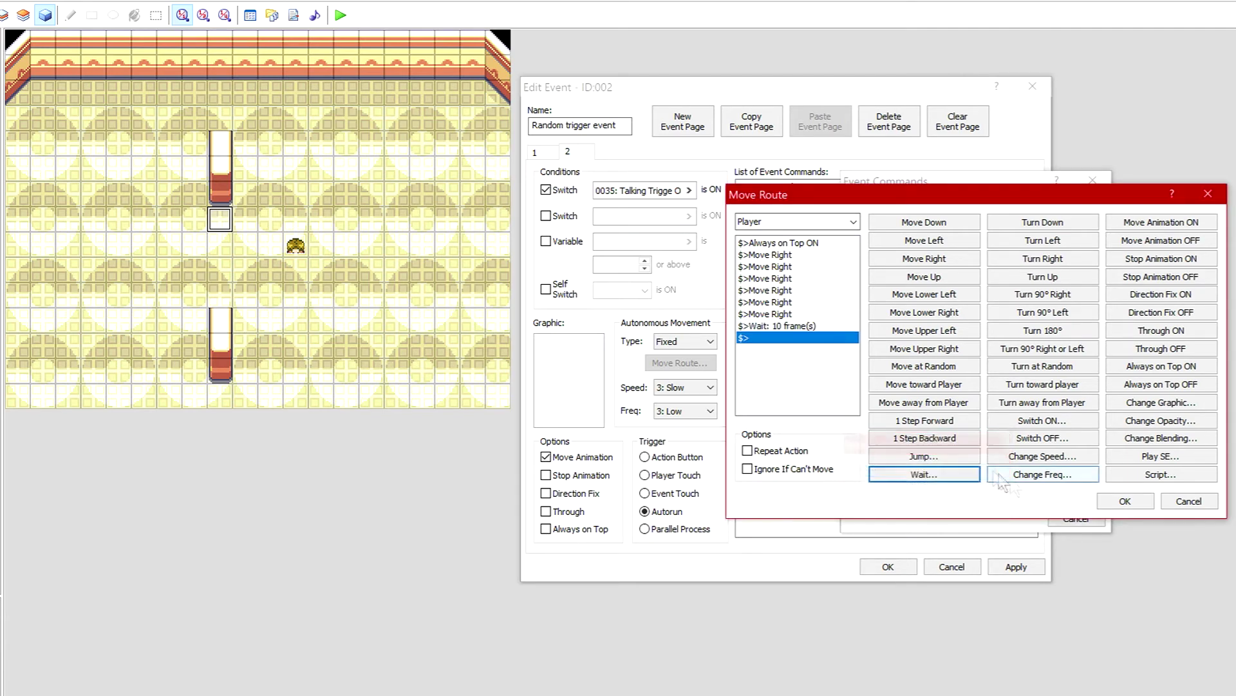
{"action": "left_click", "coordinate": [1125, 501]}
Add a Control Switches command after the Player's move route that turns switch 0036: Talking Trigger OFF to ON
{"action": "right_click", "coordinate": [820, 378]}
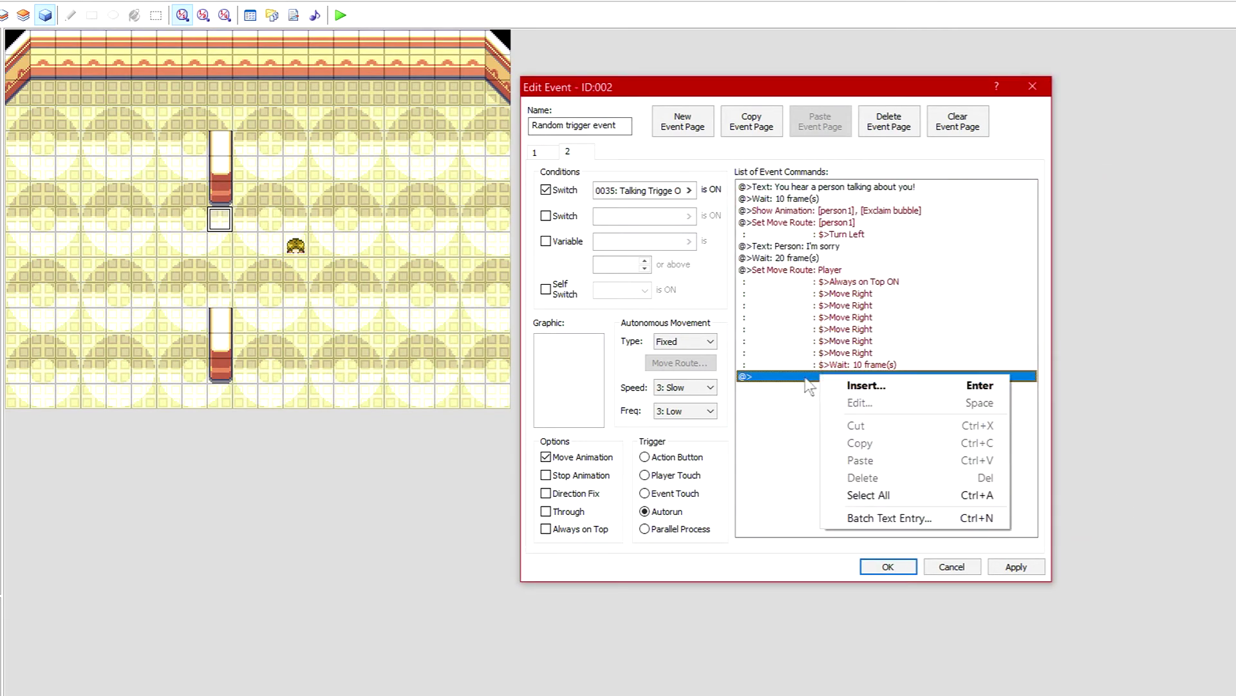
{"action": "key", "text": "Escape"}
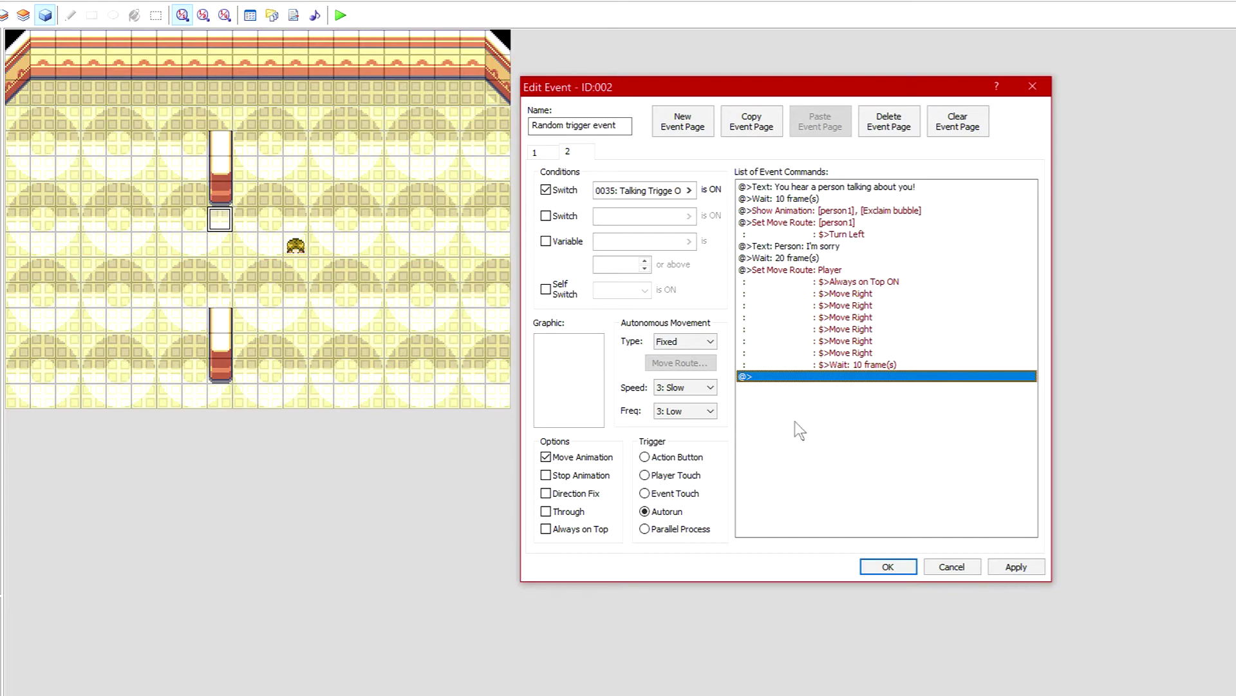
{"action": "right_click", "coordinate": [842, 381]}
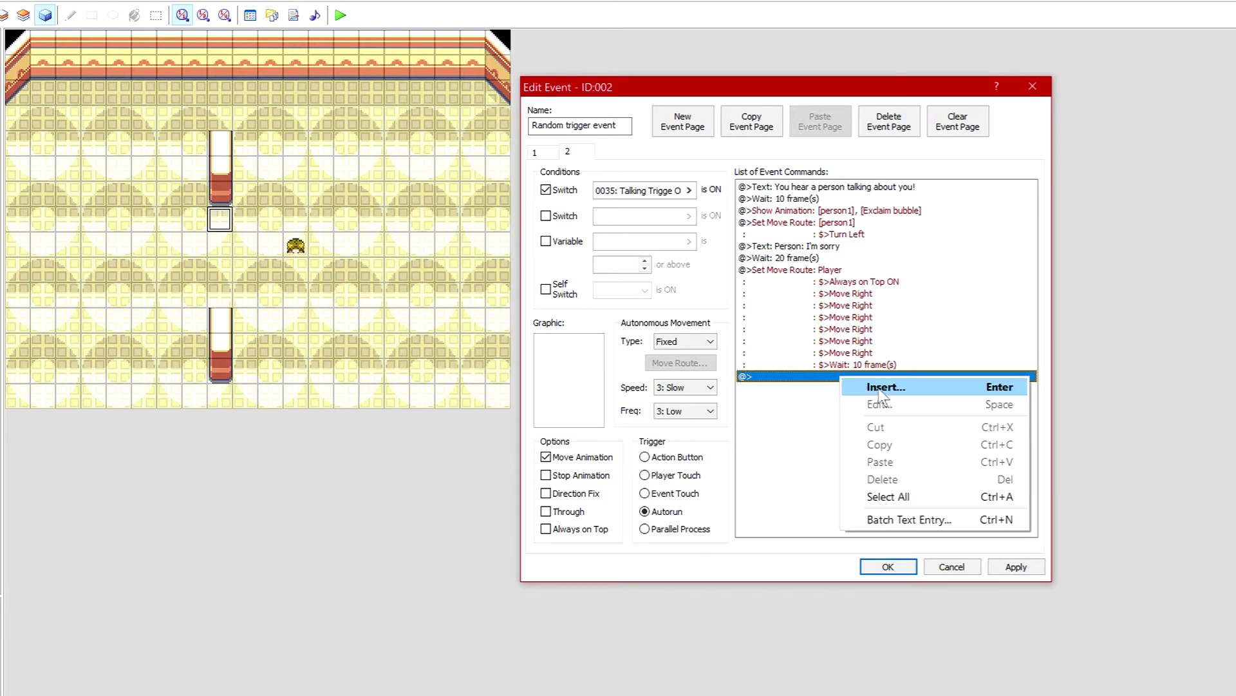
{"action": "left_click", "coordinate": [863, 386]}
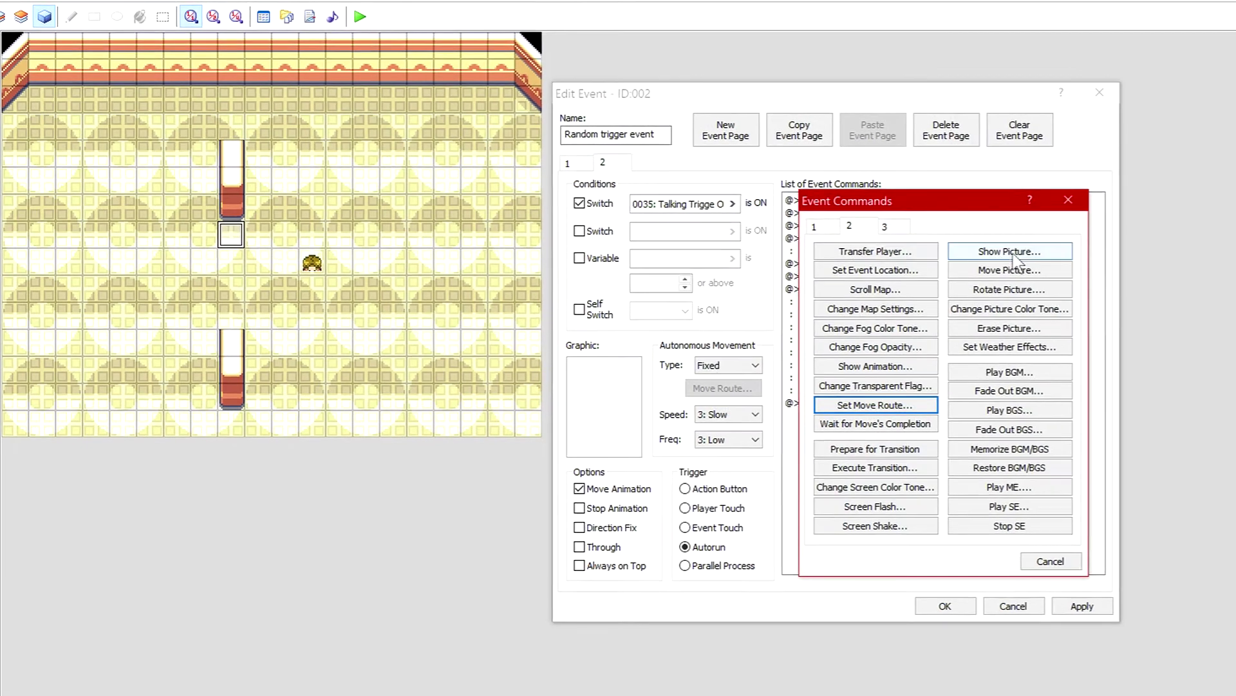
{"action": "key", "text": "ctrl+shift+Tab"}
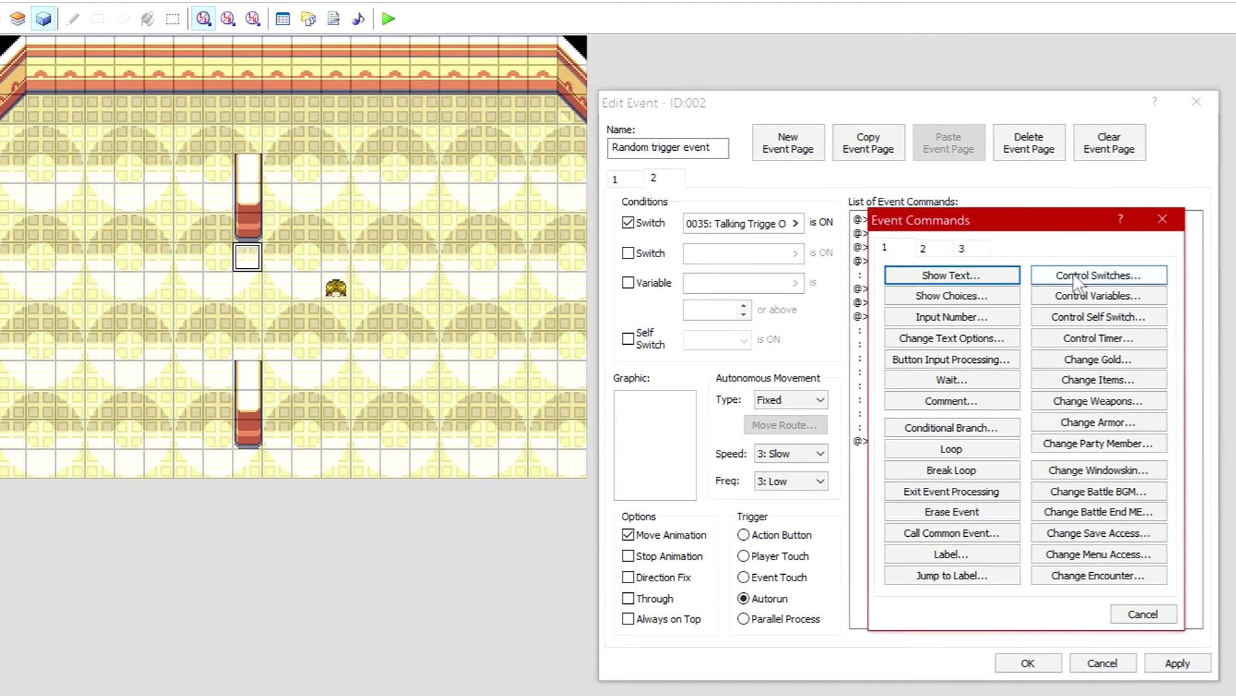
{"action": "left_click", "coordinate": [1055, 263]}
{"action": "left_click", "coordinate": [1091, 379]}
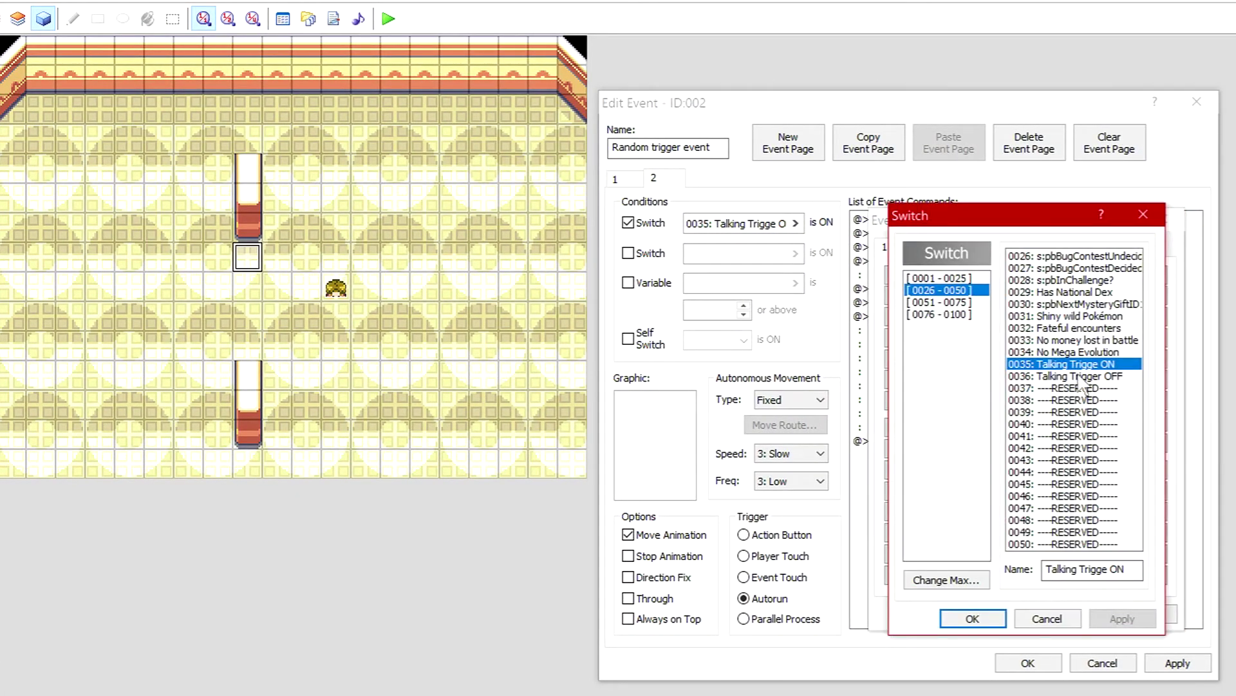
{"action": "left_click", "coordinate": [1102, 379]}
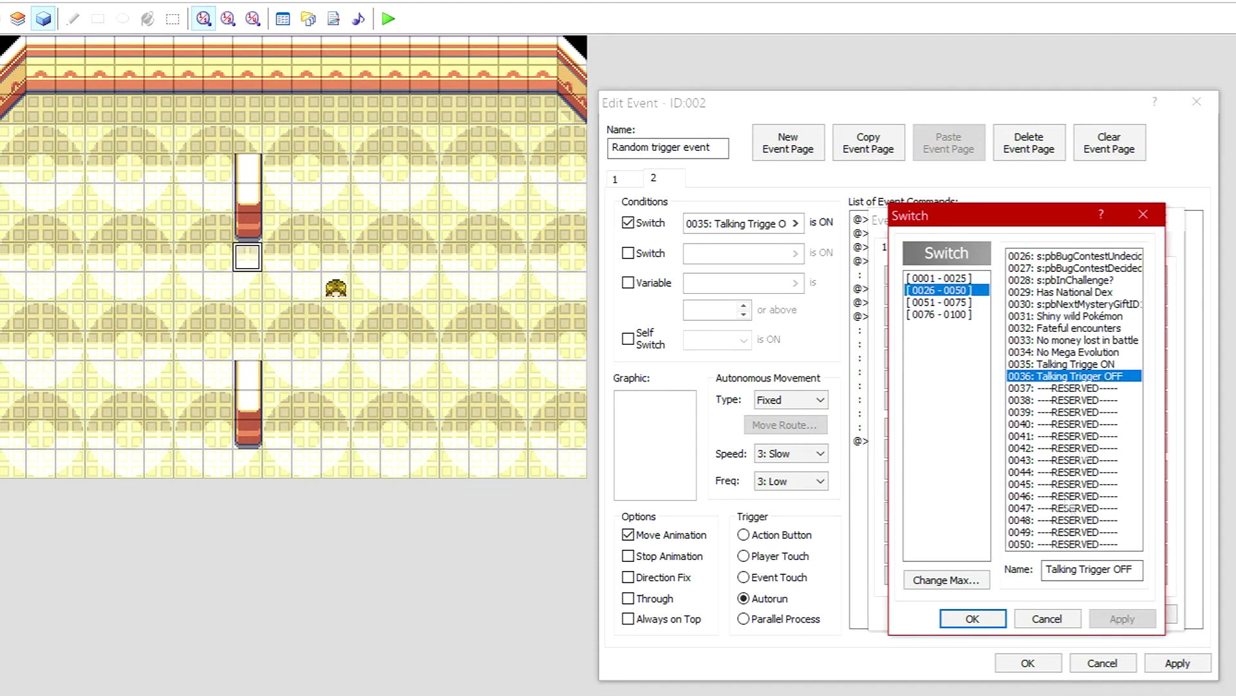
{"action": "left_click", "coordinate": [973, 618]}
{"action": "left_click", "coordinate": [1029, 503]}
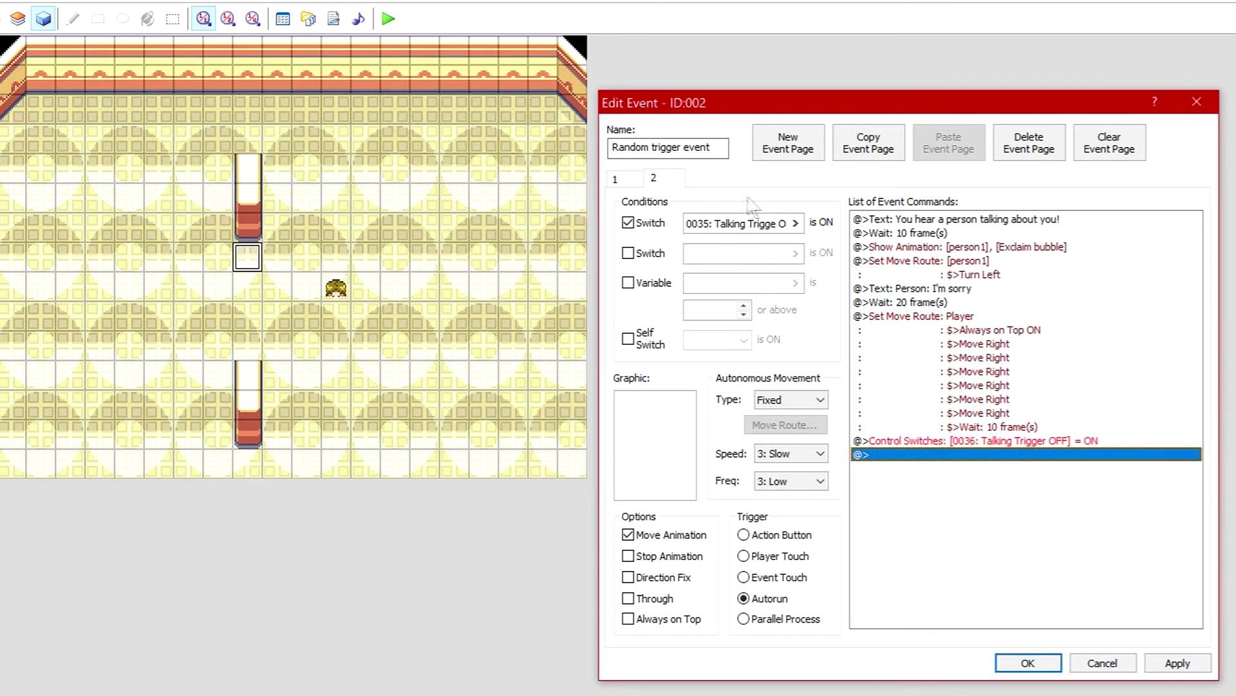
Add a third page to the random trigger event with switch 0036: Talking Trigger OFF as condition and Autorun trigger, and save the event
{"action": "left_click", "coordinate": [799, 155]}
{"action": "left_click", "coordinate": [629, 222]}
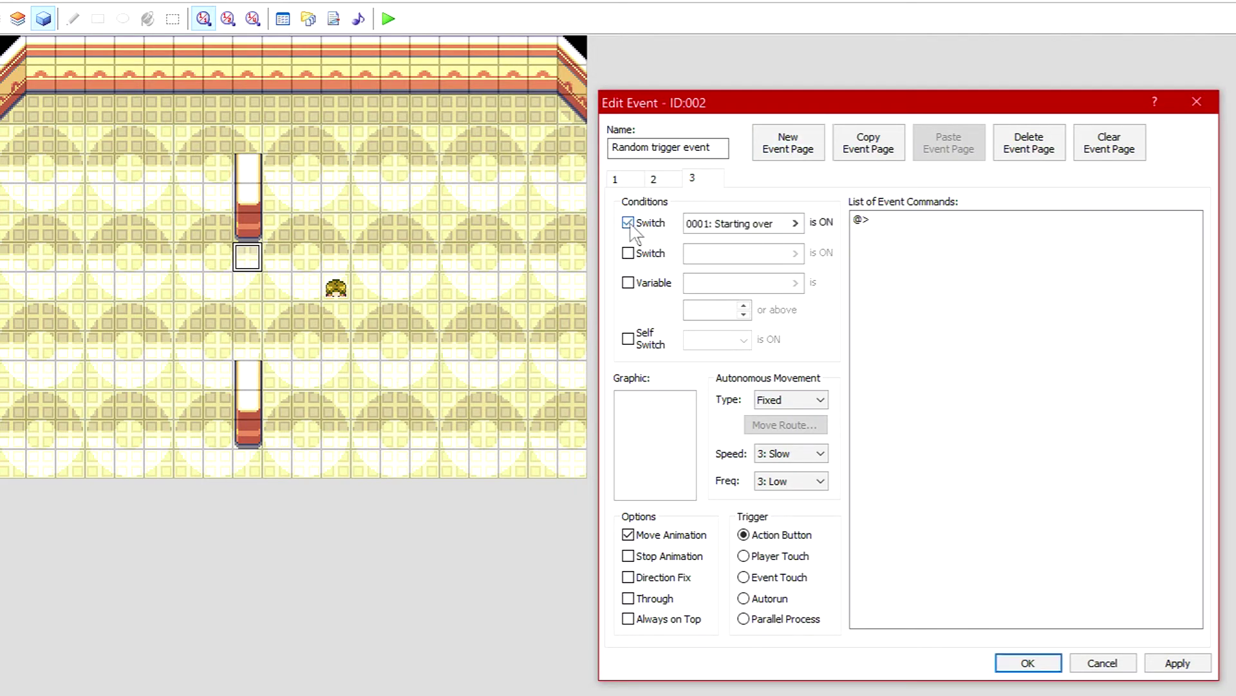
{"action": "left_click", "coordinate": [796, 224]}
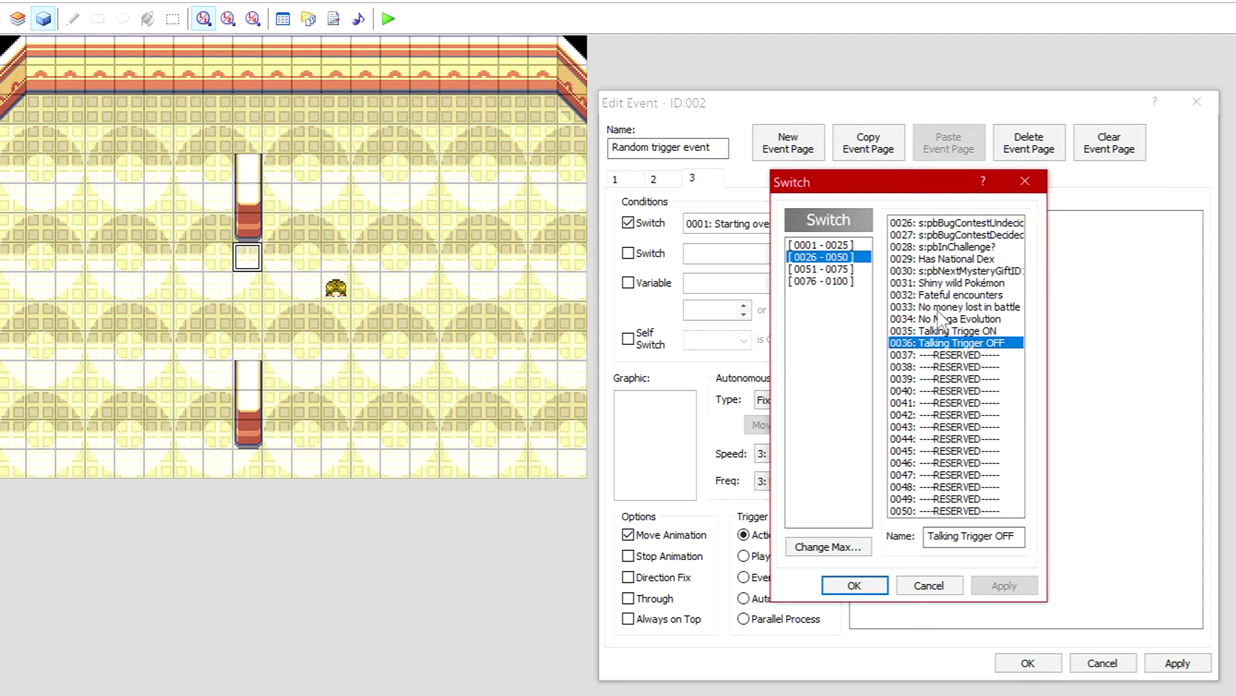
{"action": "left_click_drag", "start_coordinate": [869, 187], "coordinate": [1029, 193]}
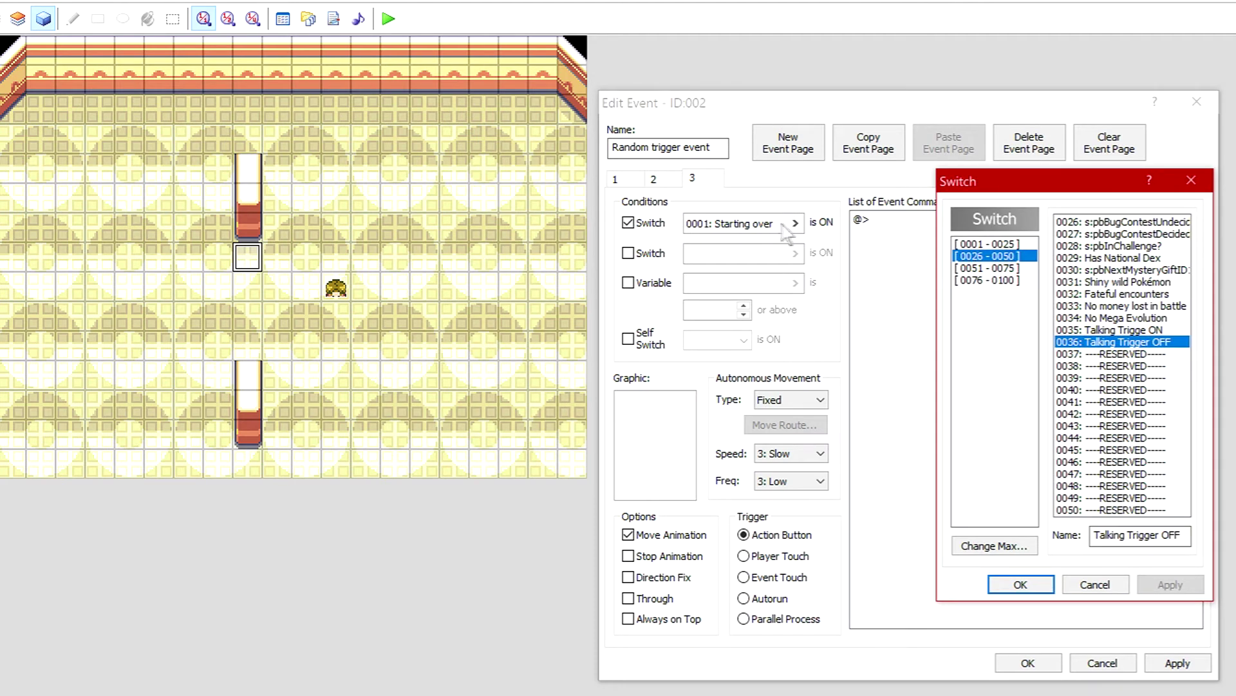
{"action": "left_click", "coordinate": [1019, 584]}
{"action": "left_click", "coordinate": [744, 598]}
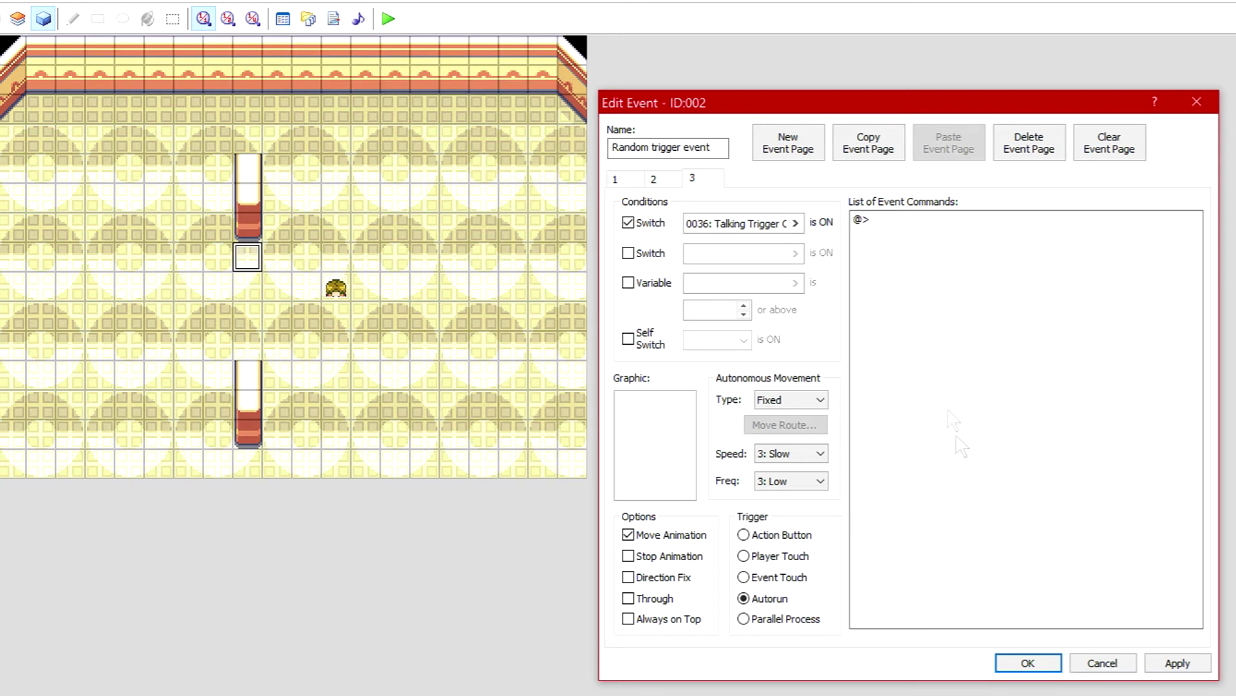
{"action": "left_click", "coordinate": [1031, 663]}
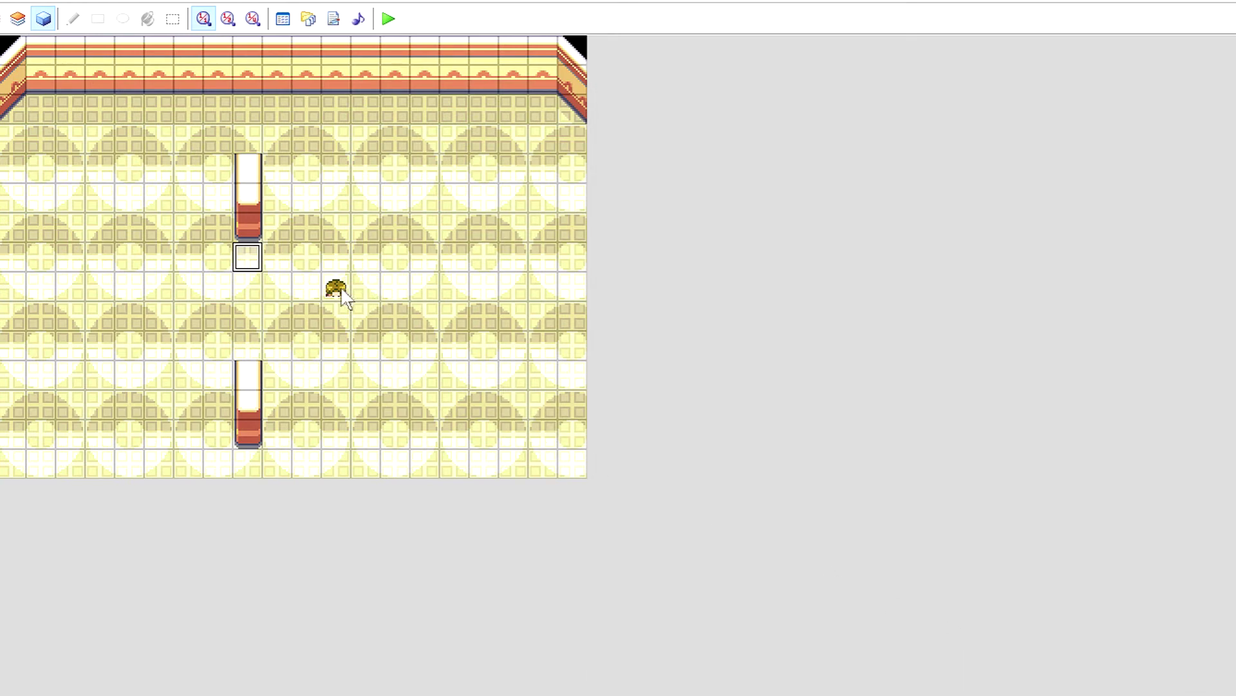
Add a second page without a graphic to person1, conditioned on switch 0036: Talking Trigger OFF with Autorun trigger, and save the event
{"action": "left_click", "coordinate": [339, 288]}
{"action": "right_click", "coordinate": [341, 290]}
{"action": "left_click", "coordinate": [408, 297]}
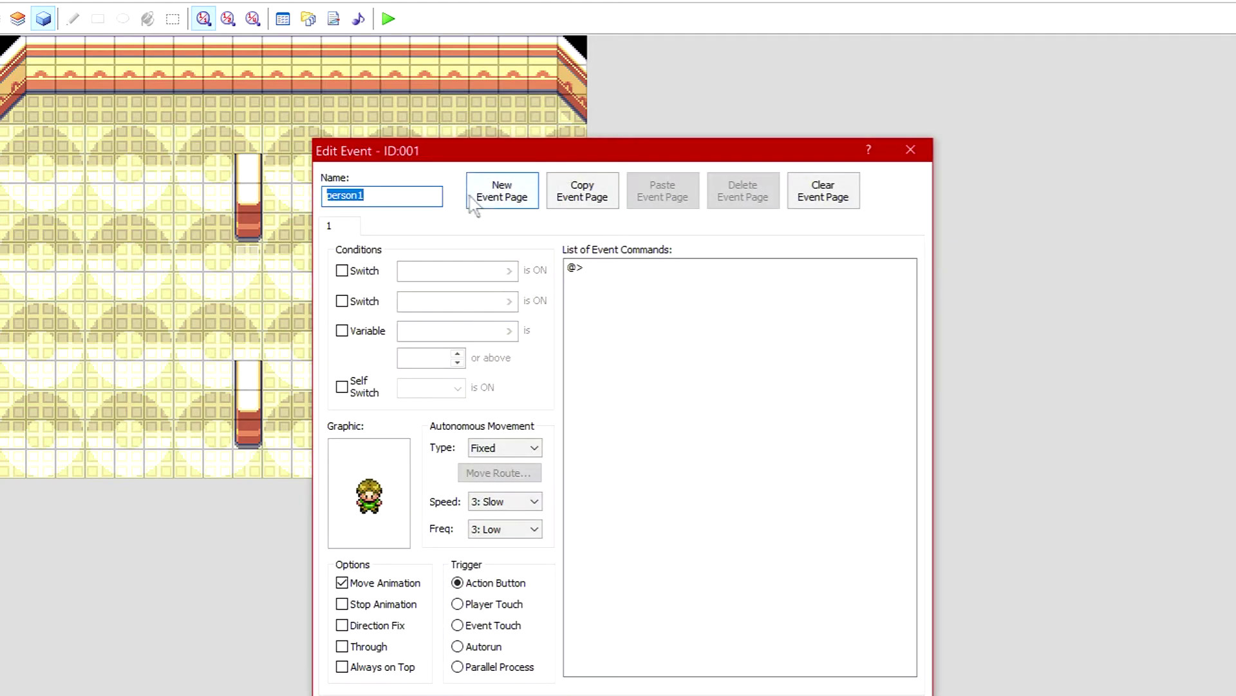
{"action": "left_click", "coordinate": [500, 197]}
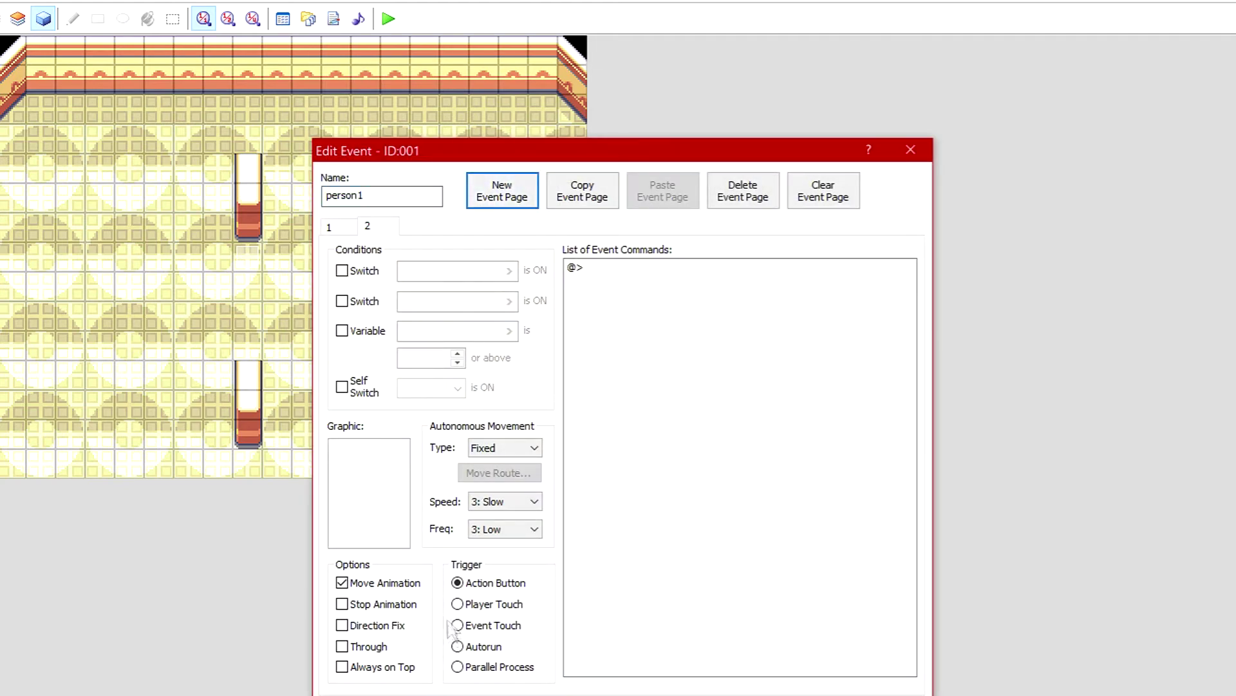
{"action": "left_click", "coordinate": [342, 270]}
{"action": "left_click", "coordinate": [509, 271]}
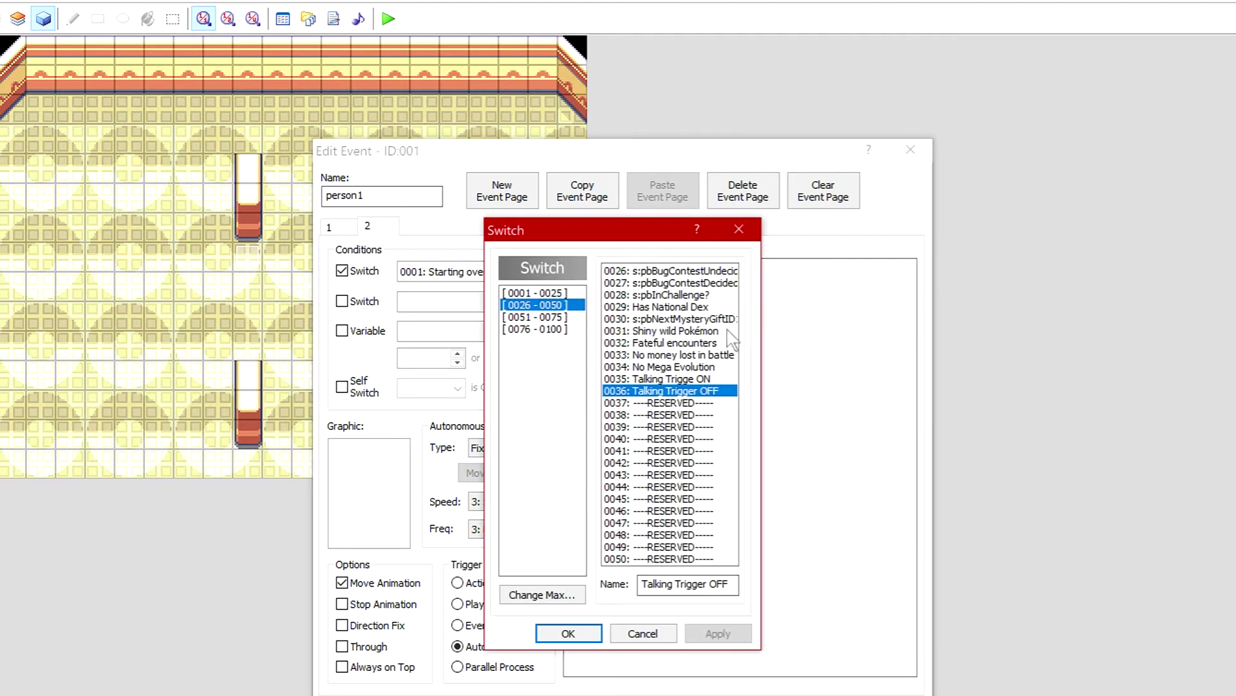
{"action": "left_click", "coordinate": [568, 633]}
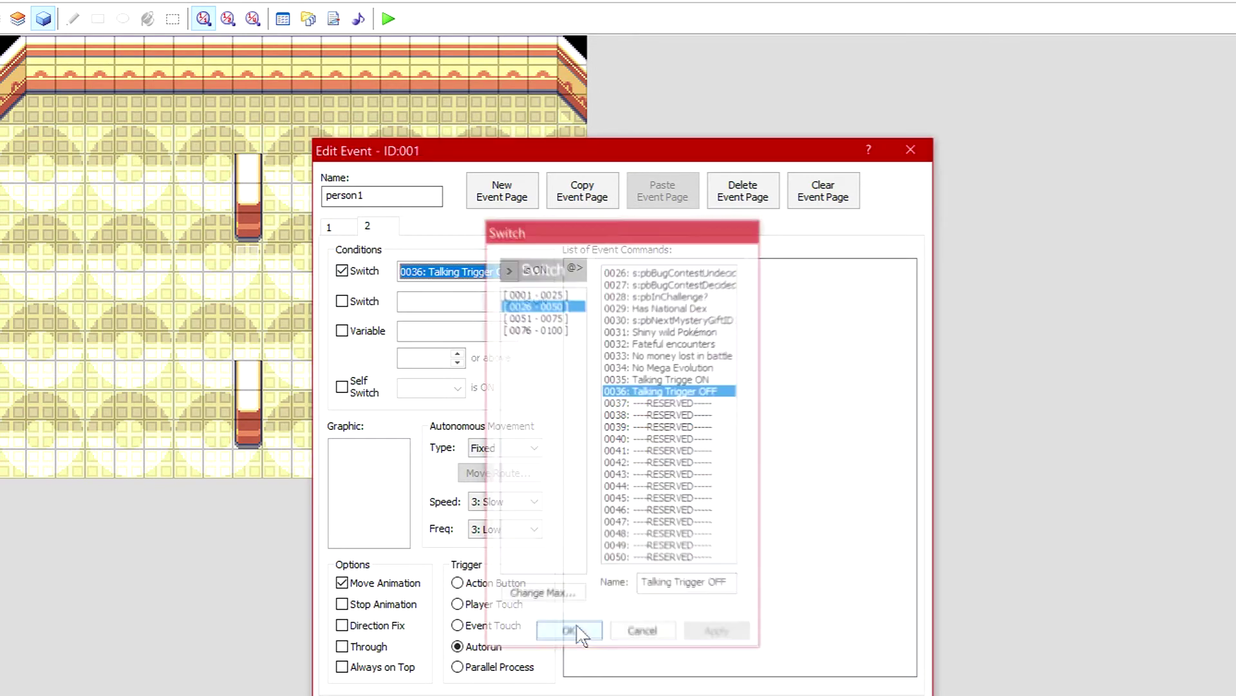
{"action": "key", "text": "Return"}
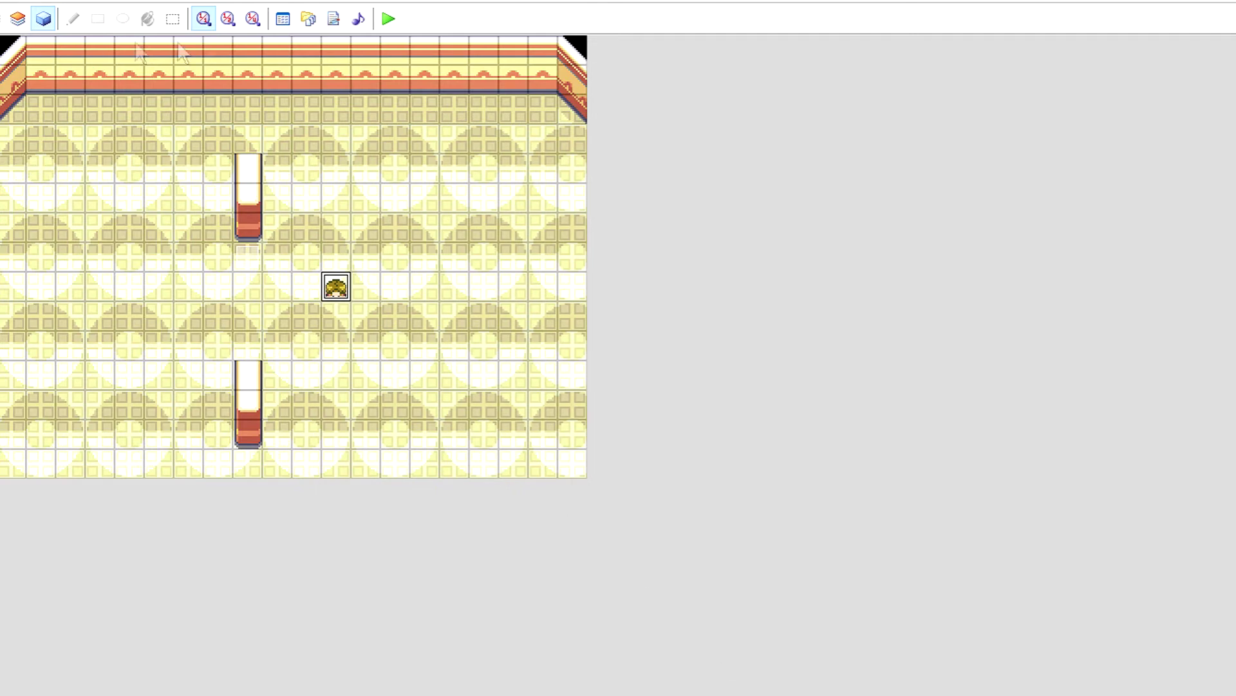
Playtest the game from a new game and walk the player onto the trigger tile below the upper pillar
{"action": "left_click", "coordinate": [388, 18]}
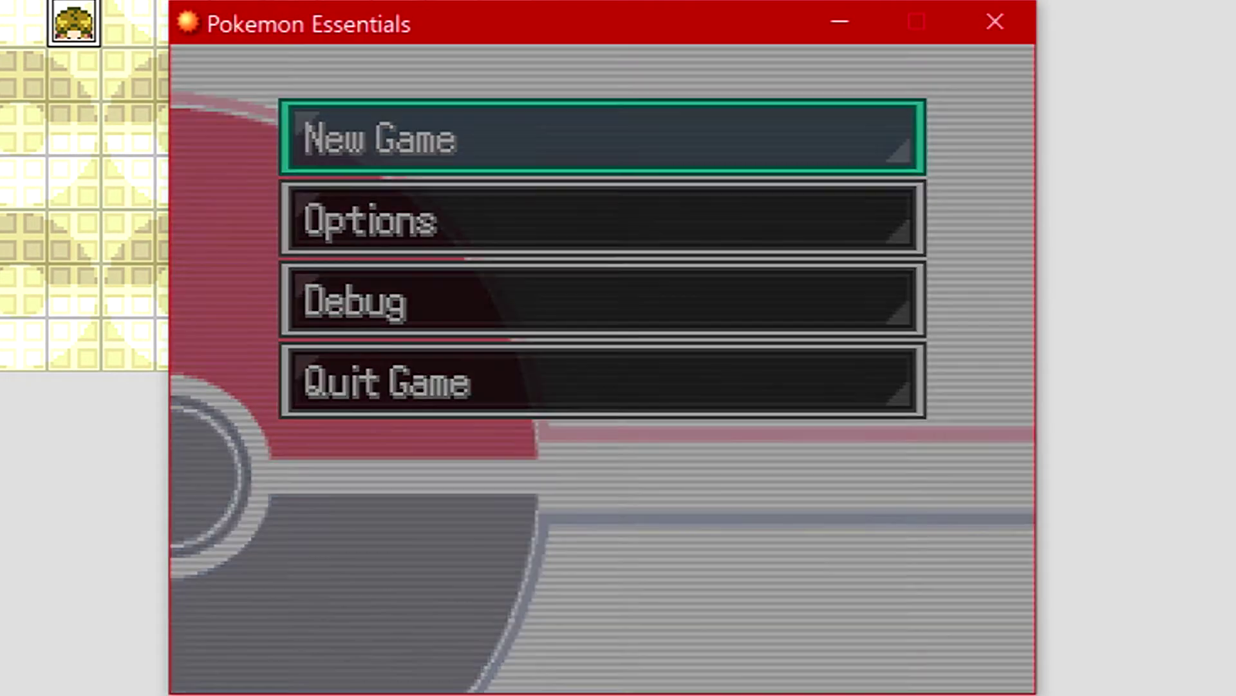
{"action": "key", "text": "Return"}
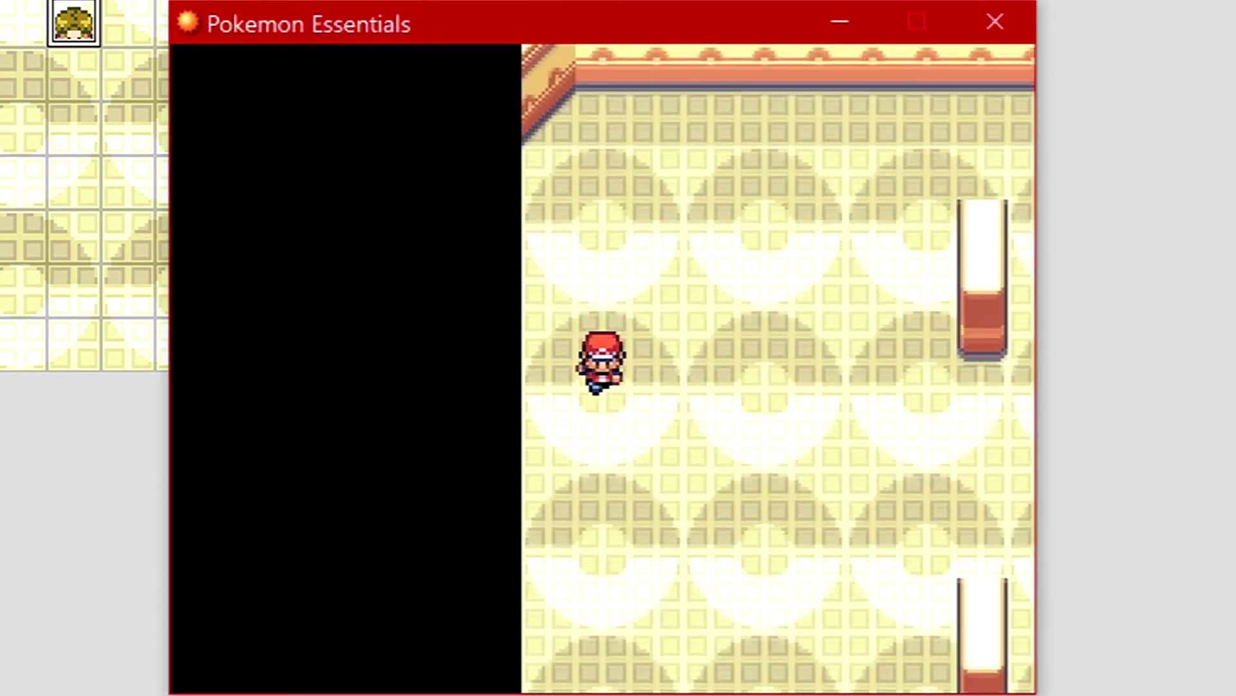
{"action": "key", "text": "Down"}
{"action": "key", "text": "Right"}
{"action": "key", "text": "Up"}
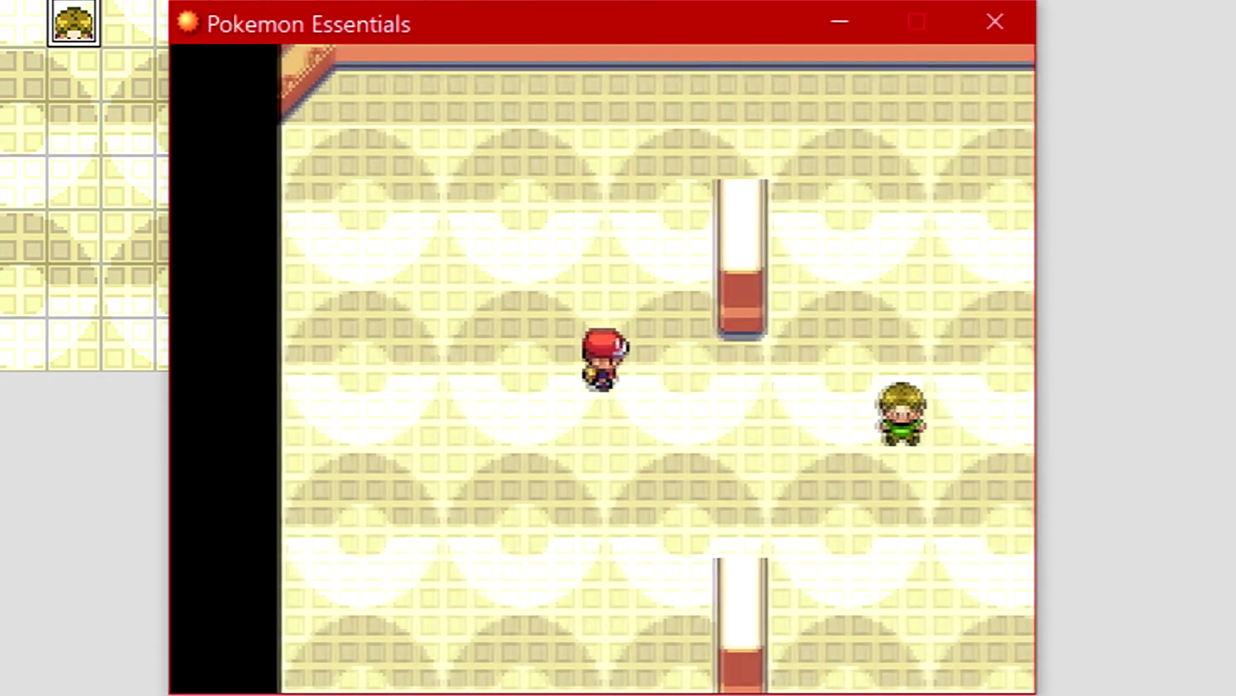
{"action": "key", "text": "Right"}
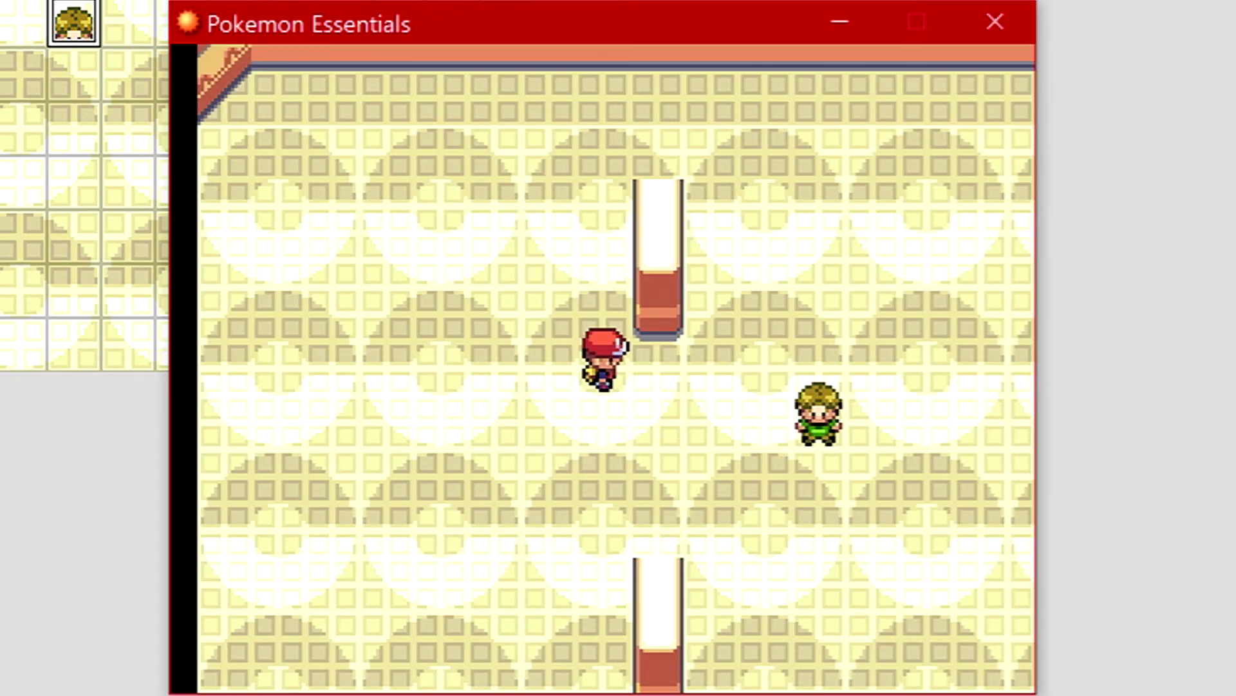
{"action": "key", "text": "Right"}
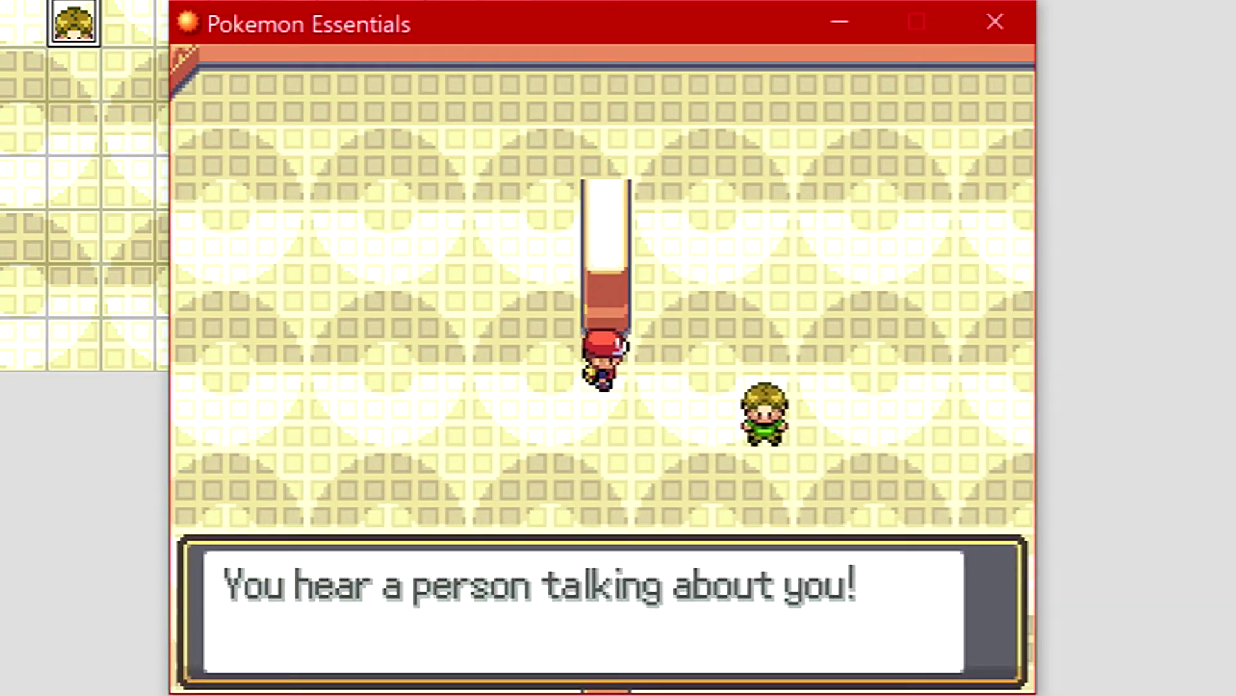
Advance through both scene messages until the player's movement has run, and close the playtest
{"action": "key", "text": "Return"}
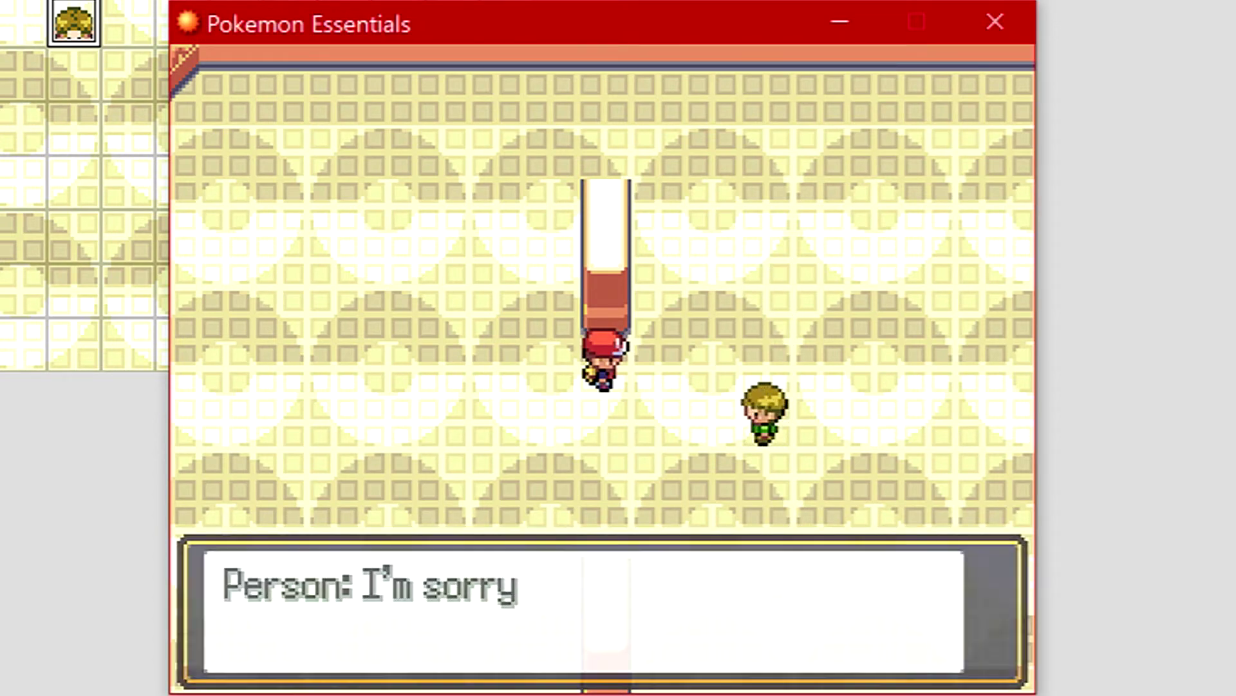
{"action": "key", "text": "Return"}
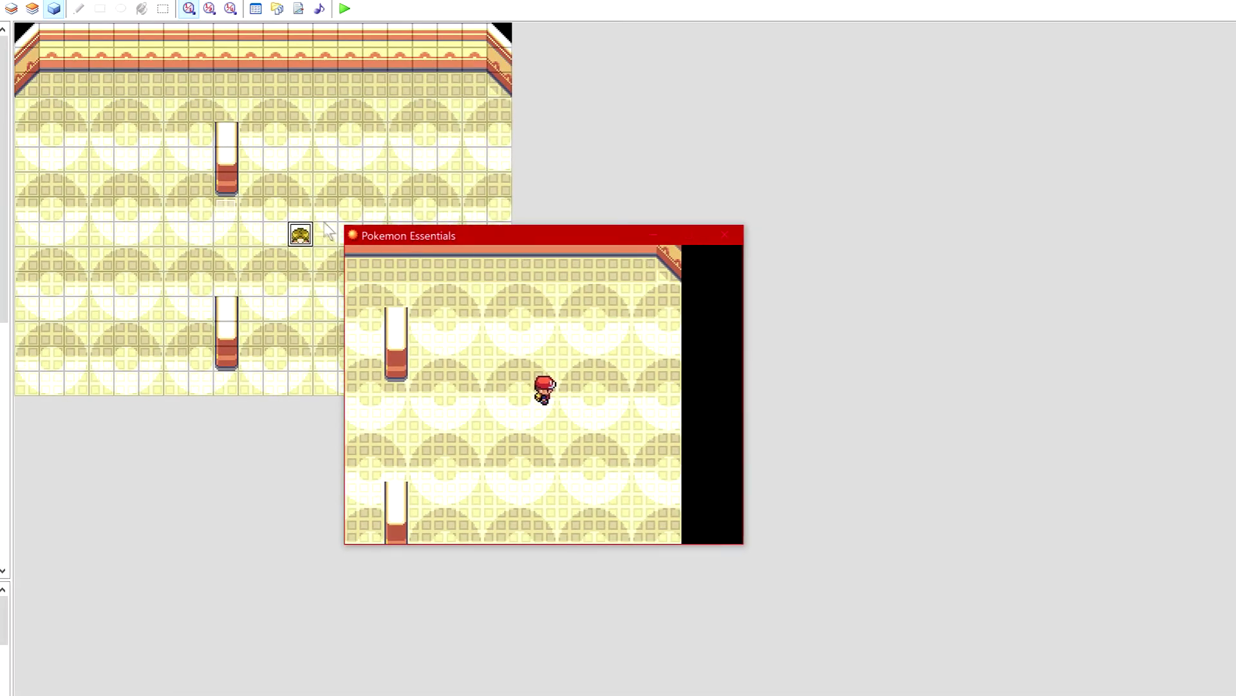
{"action": "left_click", "coordinate": [995, 21]}
Review both event pages of person1 and close the event without changes
{"action": "right_click", "coordinate": [313, 235]}
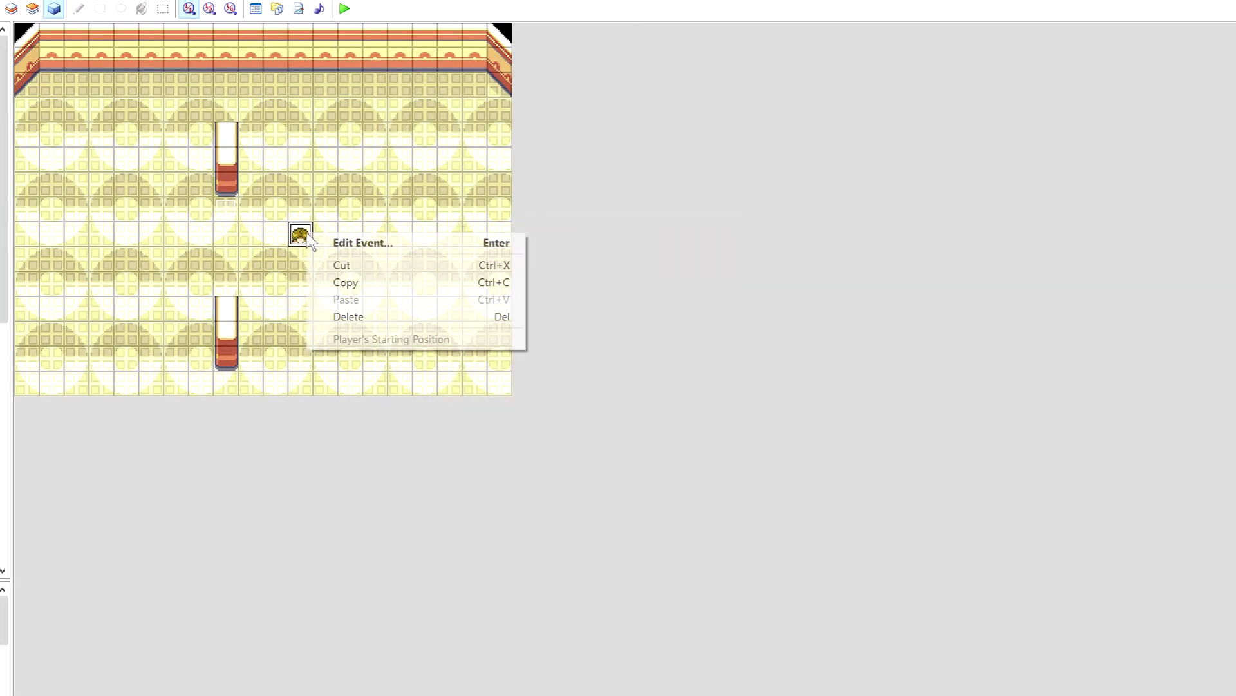
{"action": "left_click", "coordinate": [358, 244]}
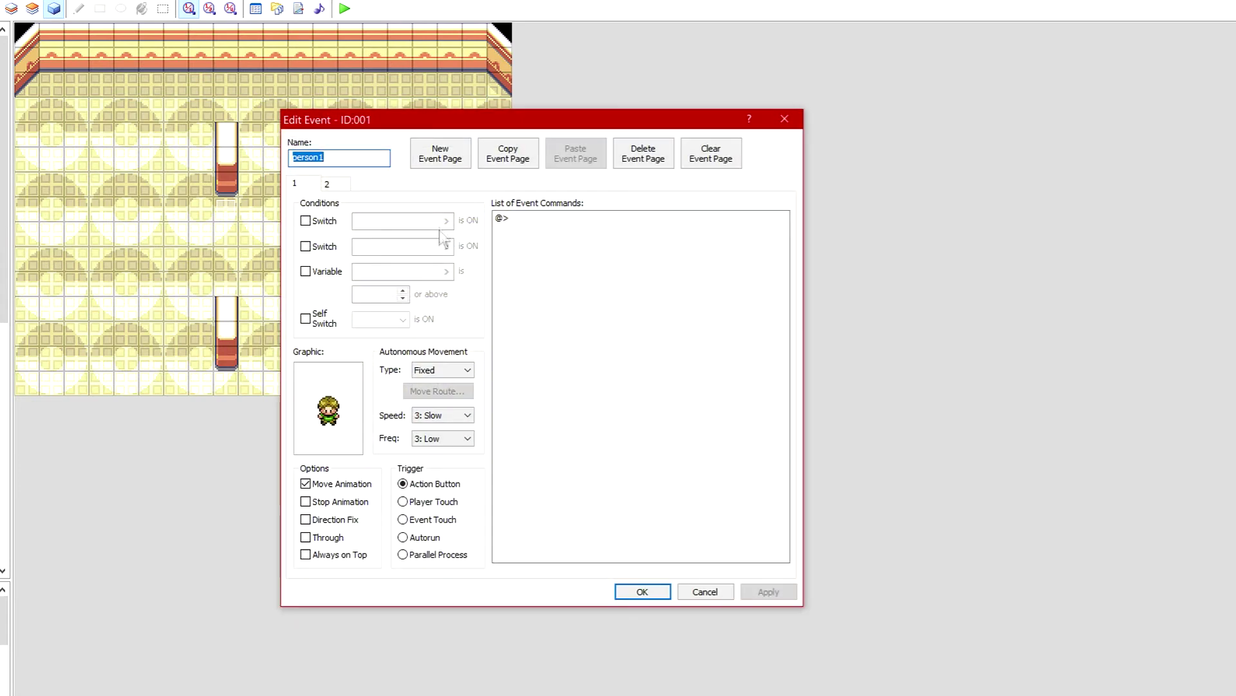
{"action": "left_click", "coordinate": [327, 184]}
{"action": "left_click", "coordinate": [295, 183]}
{"action": "left_click", "coordinate": [712, 596]}
On the second page of the random trigger event, change the target of the Player's move route to 001: person1
{"action": "left_click", "coordinate": [226, 215]}
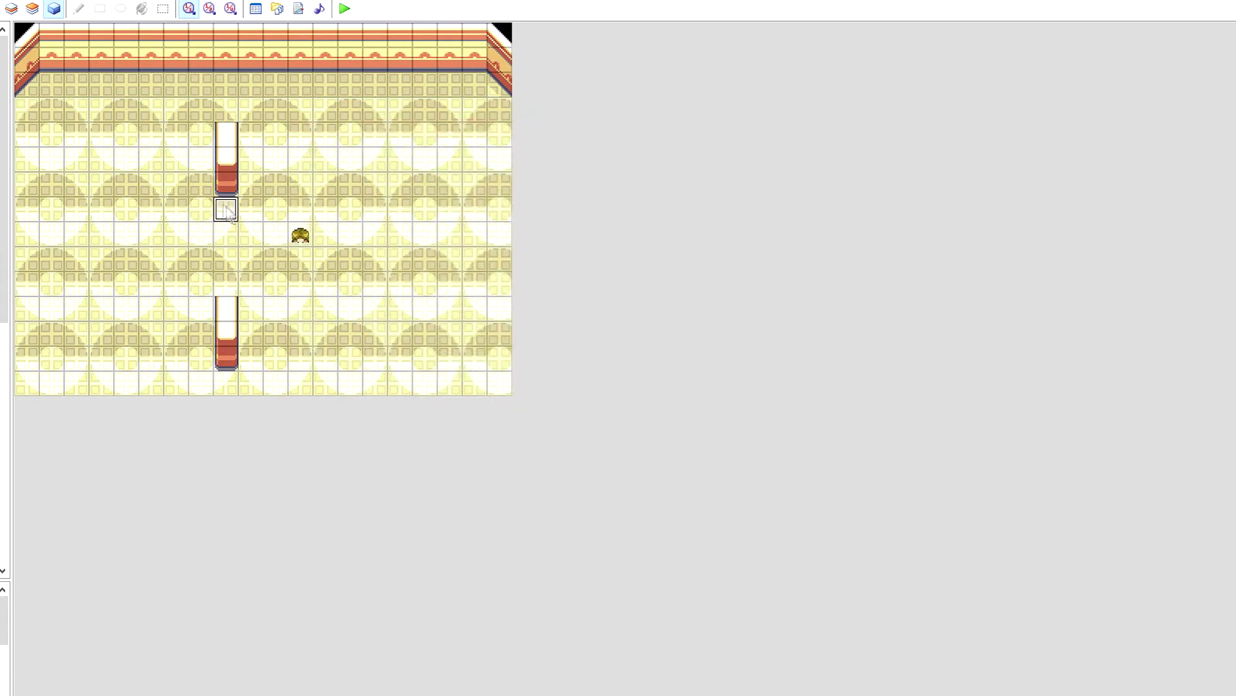
{"action": "right_click", "coordinate": [229, 213]}
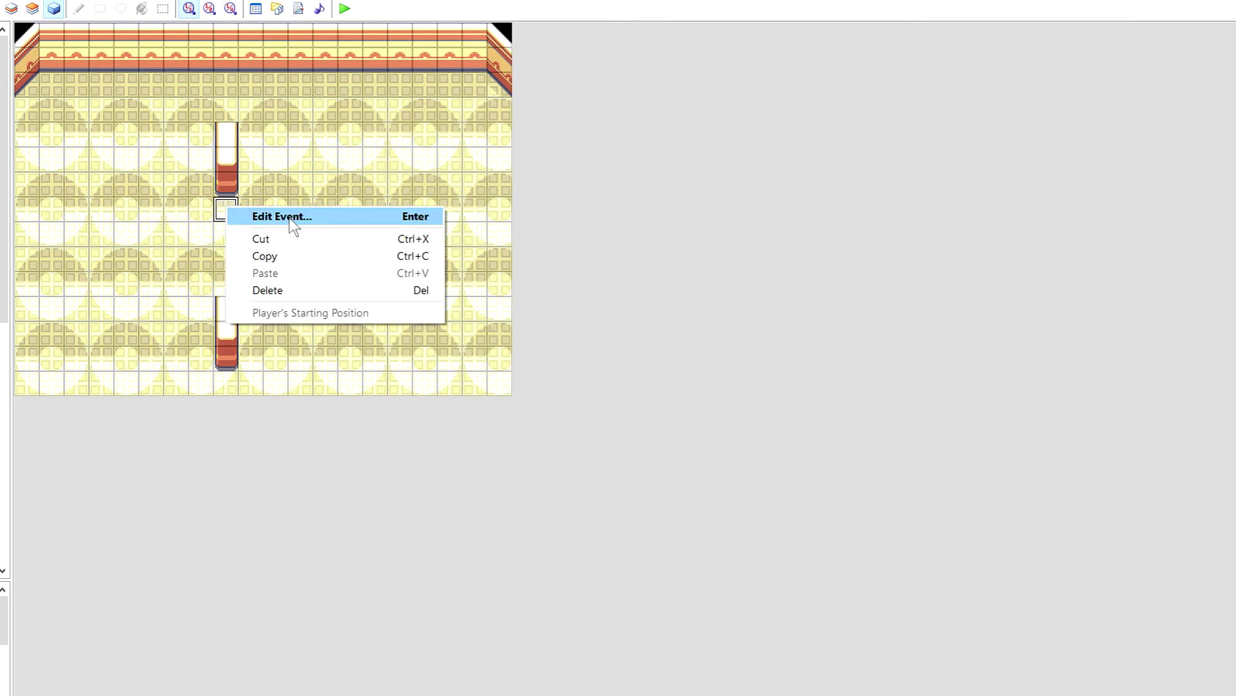
{"action": "left_click", "coordinate": [290, 217]}
{"action": "left_click", "coordinate": [338, 189]}
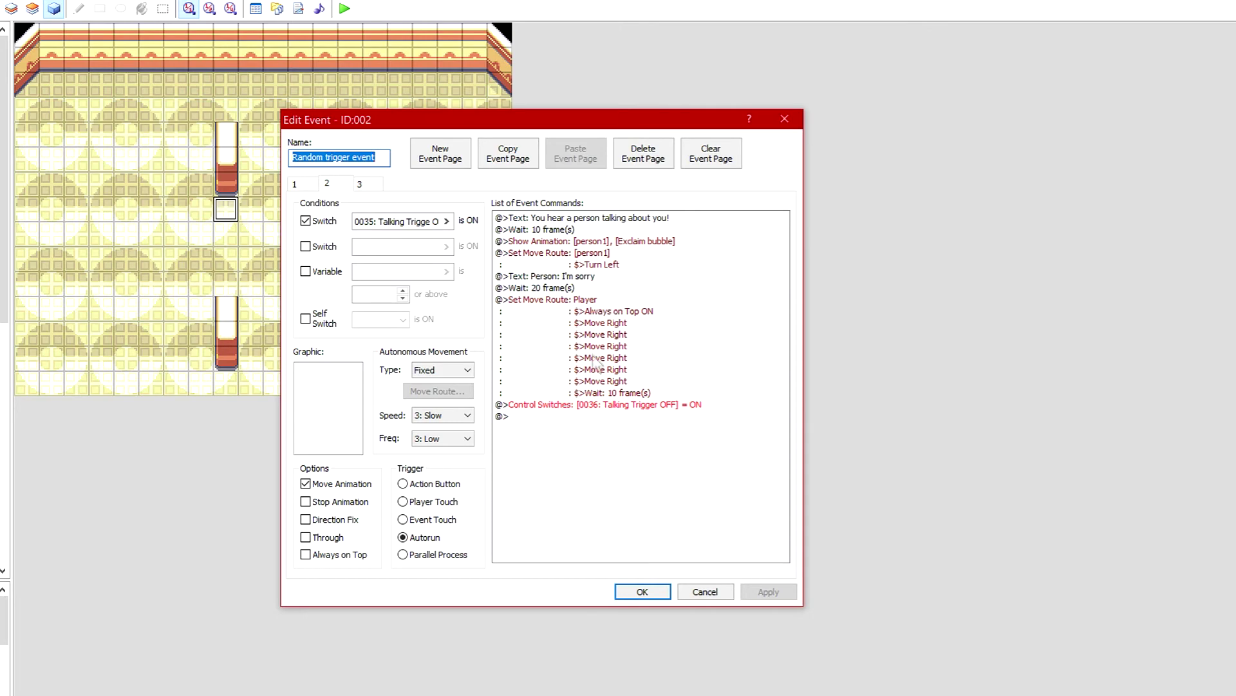
{"action": "left_click", "coordinate": [567, 313]}
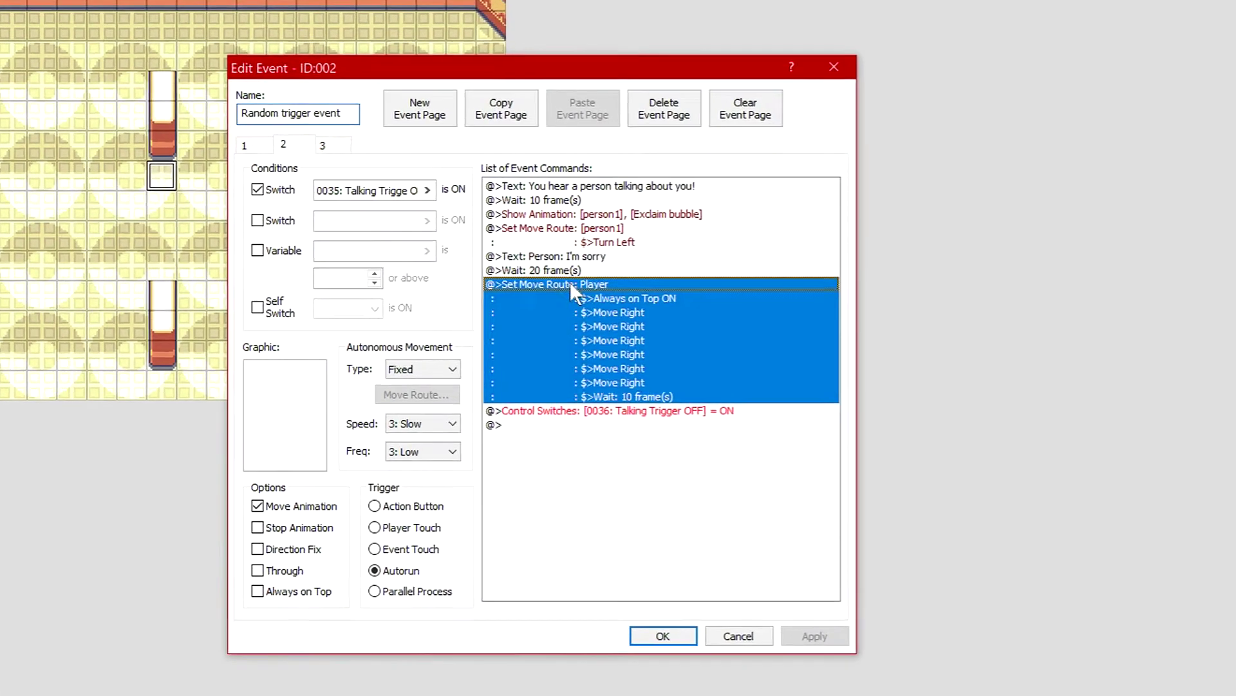
{"action": "right_click", "coordinate": [554, 302]}
{"action": "left_click", "coordinate": [596, 321]}
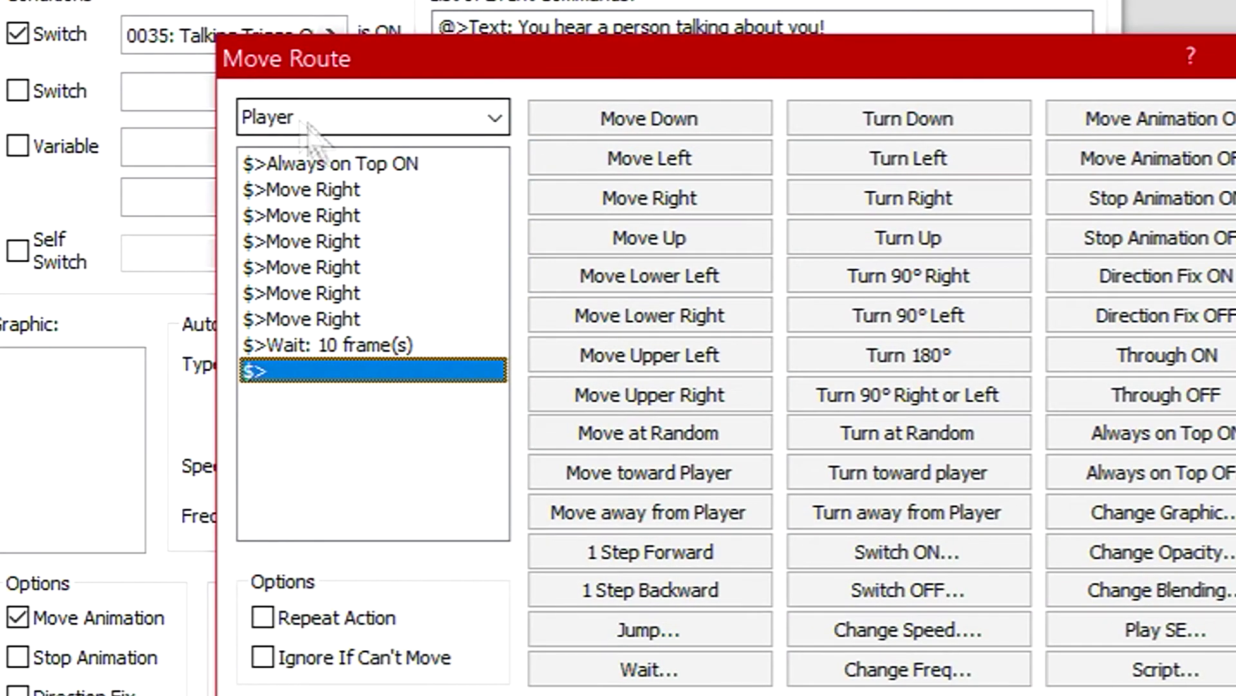
{"action": "left_click", "coordinate": [495, 118]}
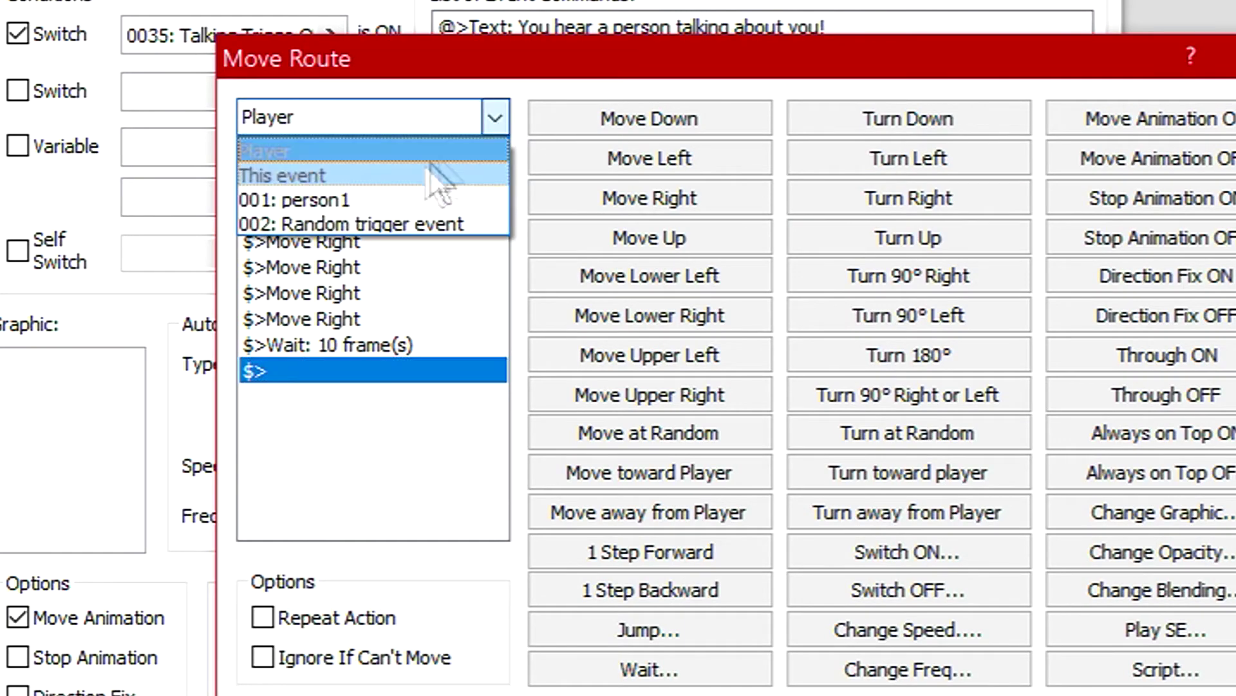
{"action": "left_click", "coordinate": [342, 199]}
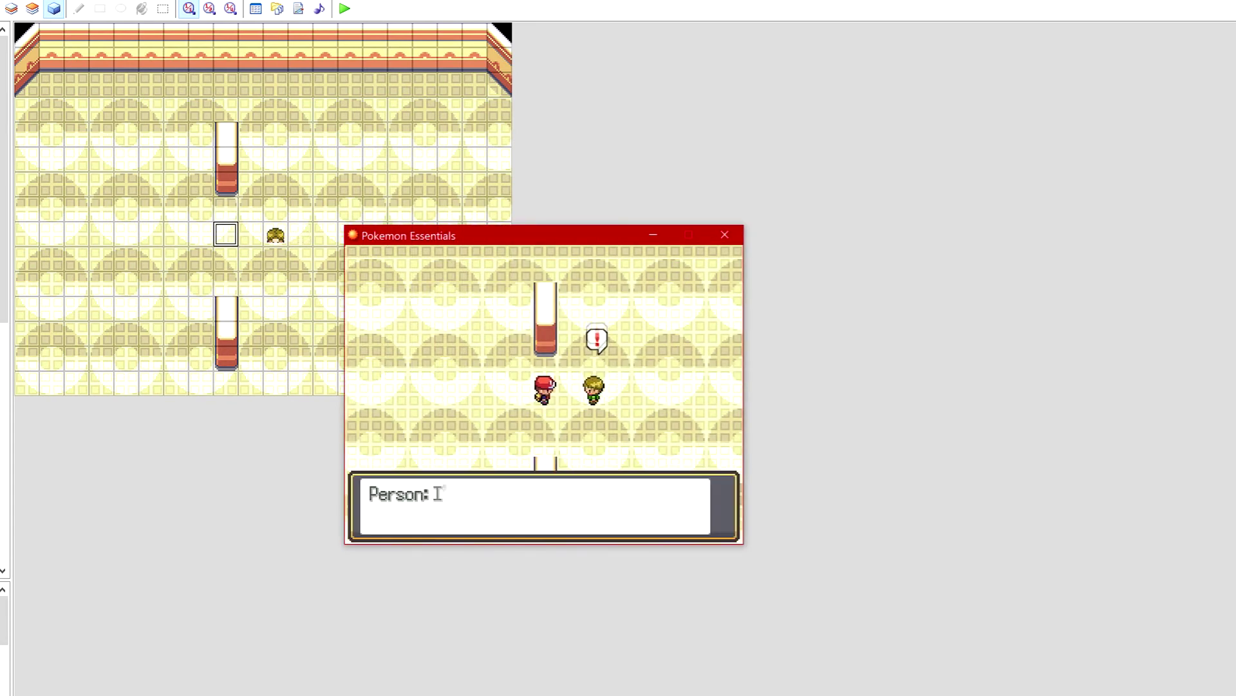
Advance past the "Person: I'm sorry" message in the playtest to watch the edited scene
{"action": "key", "text": "Return"}
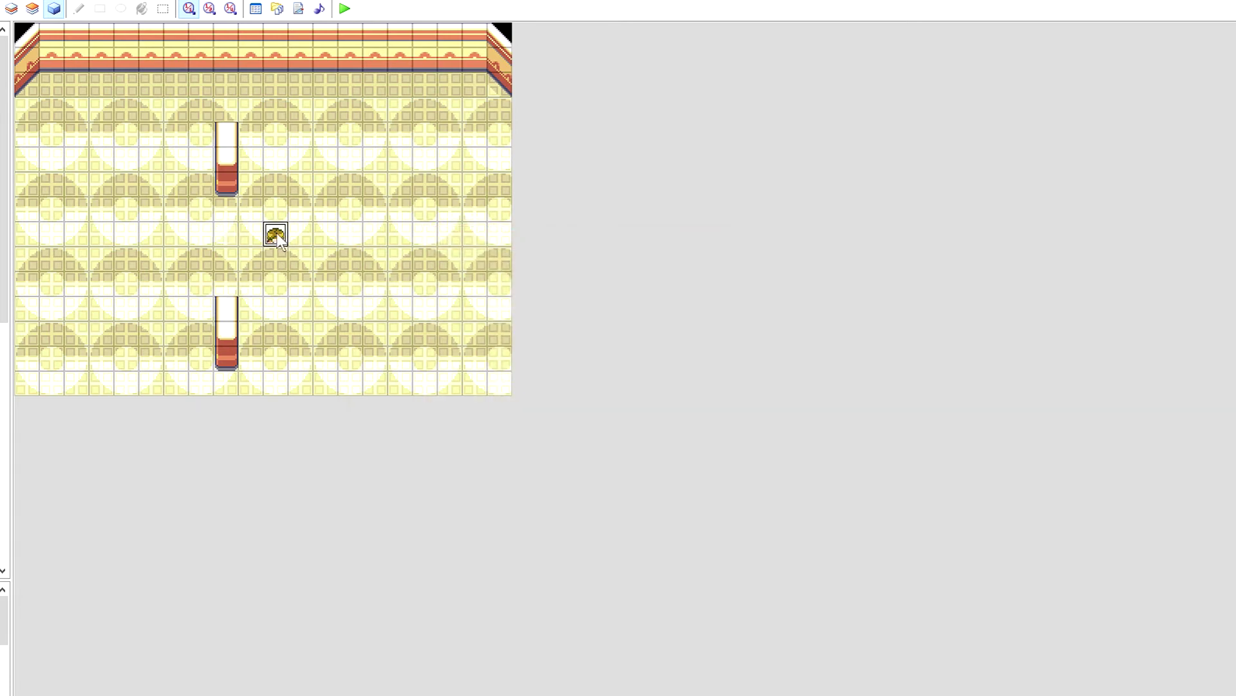
Check the first event page of person1 and close the event without changes
{"action": "right_click", "coordinate": [277, 233]}
{"action": "left_click", "coordinate": [303, 243]}
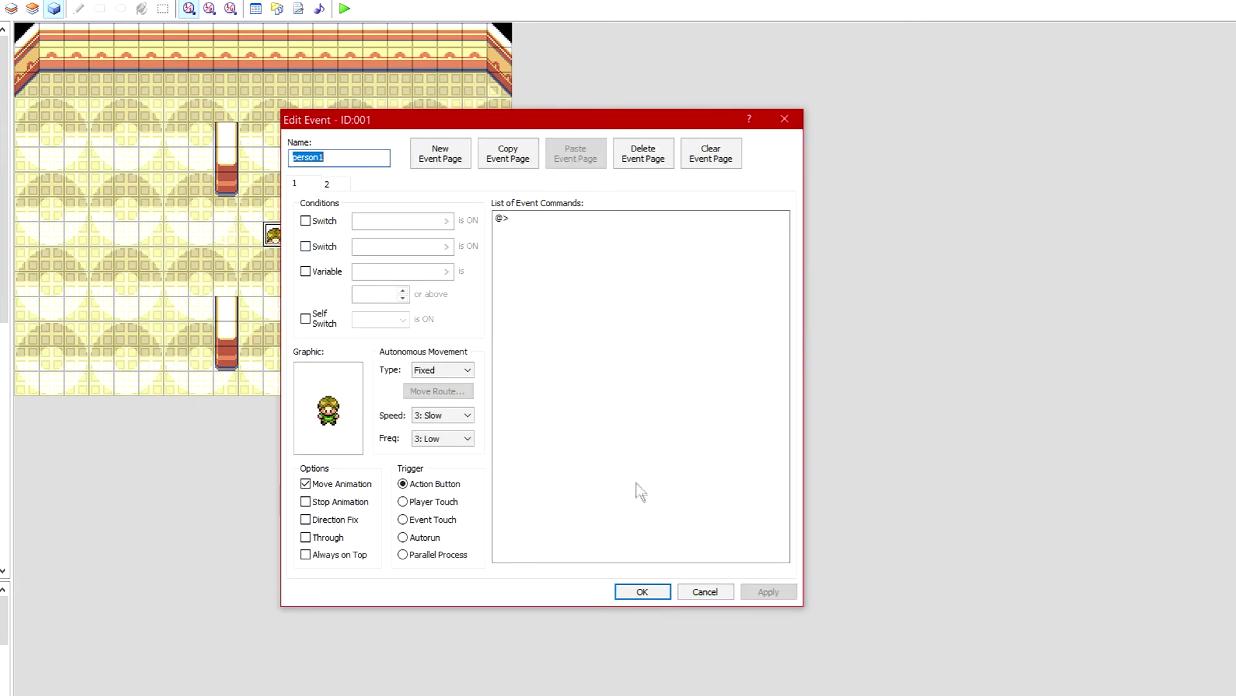
{"action": "left_click", "coordinate": [704, 598]}
Open the second page of the random trigger event on the tile between the two pillars
{"action": "right_click", "coordinate": [233, 223]}
{"action": "right_click", "coordinate": [233, 229]}
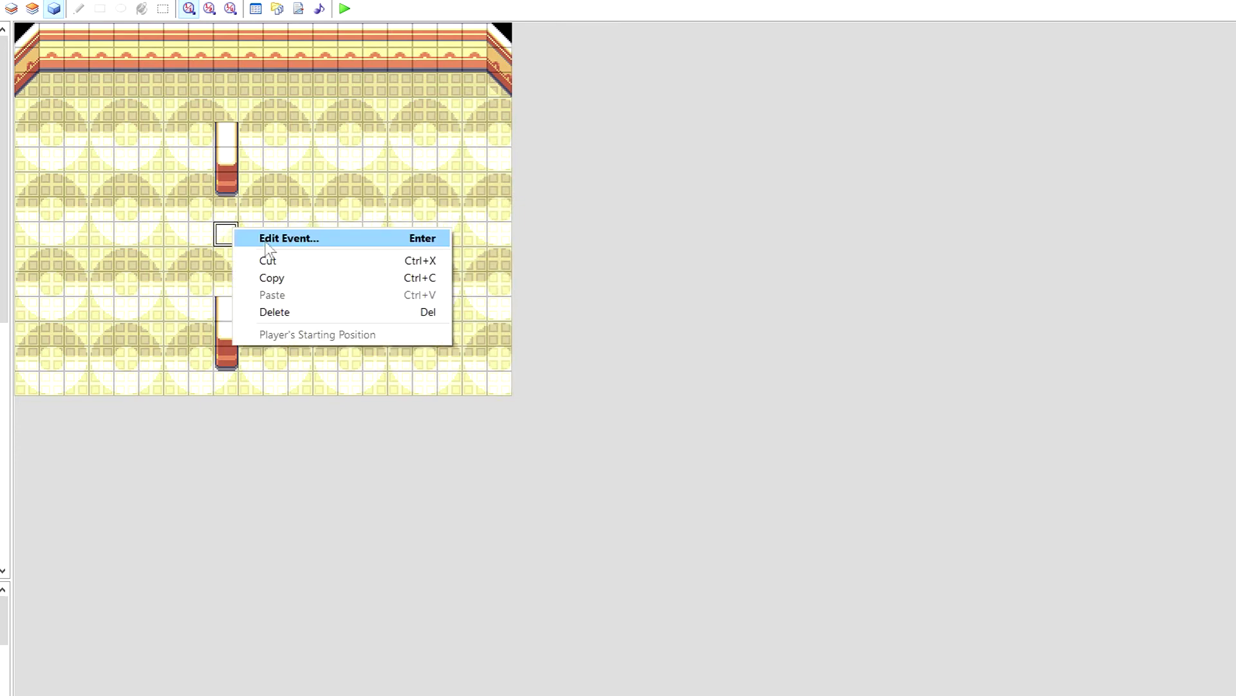
{"action": "left_click", "coordinate": [264, 239]}
{"action": "left_click", "coordinate": [326, 185]}
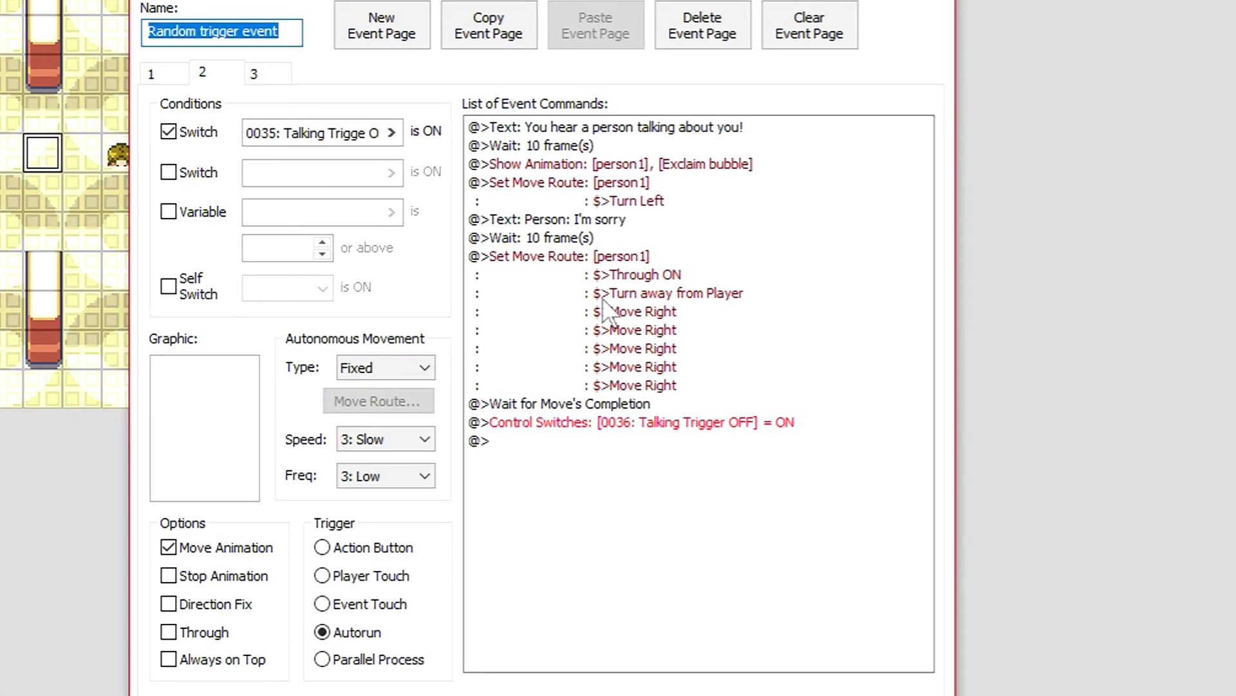
Review person1's second move route, starting with Through ON and Turn away from Player, and leave it unchanged
{"action": "left_click", "coordinate": [647, 293]}
{"action": "left_click", "coordinate": [673, 275]}
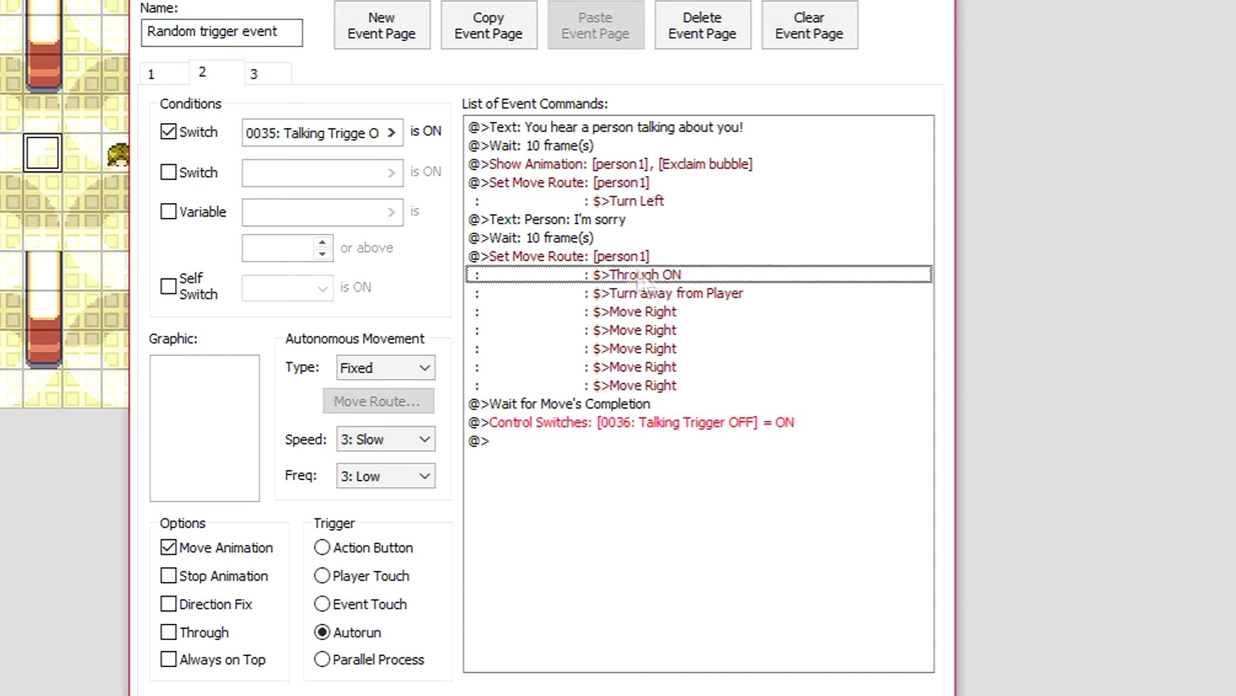
{"action": "right_click", "coordinate": [583, 256]}
{"action": "left_click", "coordinate": [667, 293]}
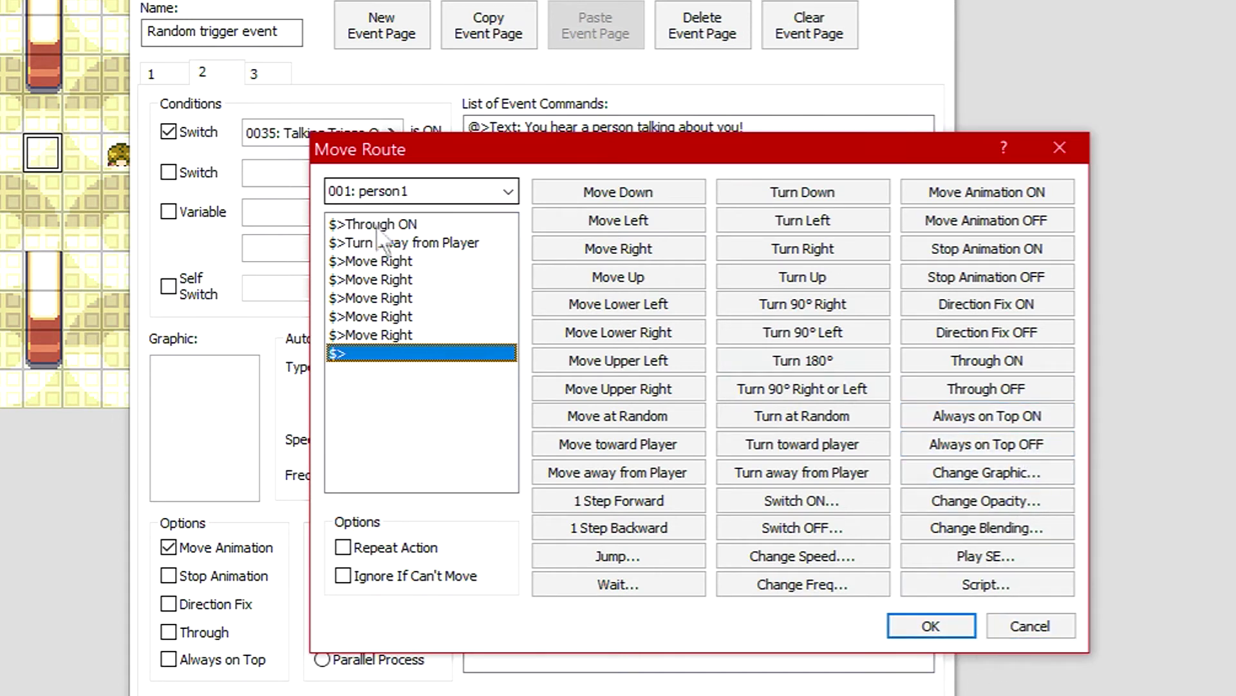
{"action": "left_click", "coordinate": [1043, 628]}
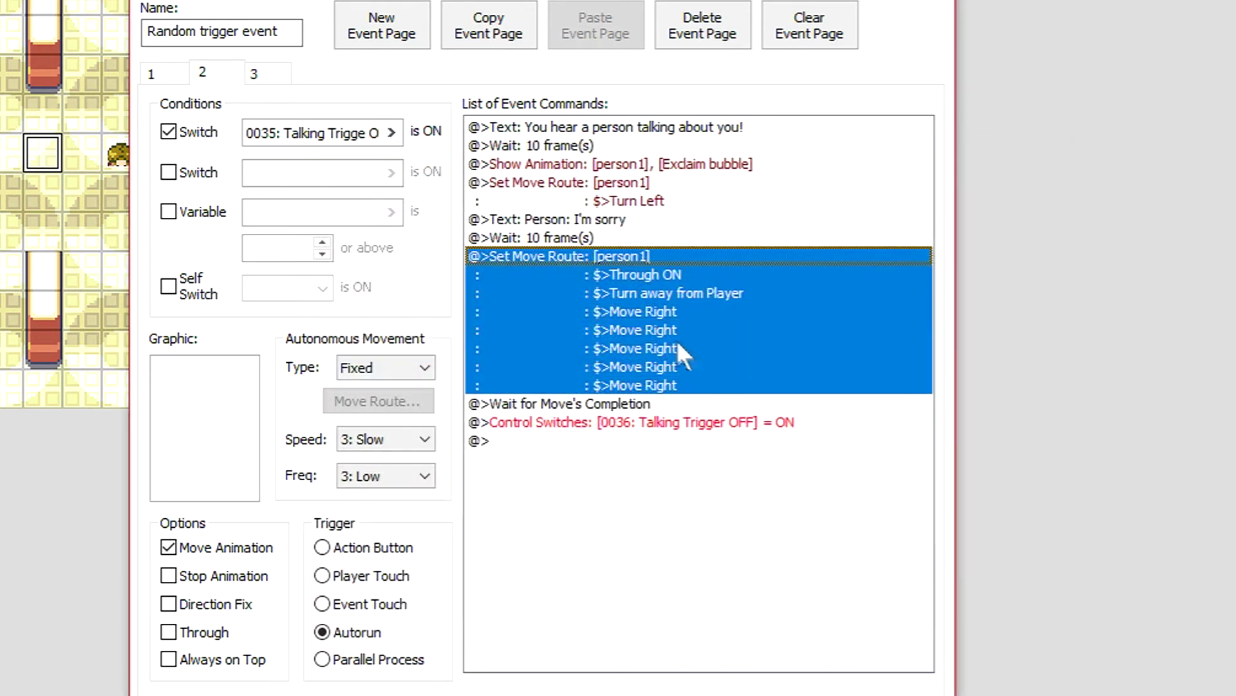
Add two more Move Right commands to person1's second move route
{"action": "left_click", "coordinate": [643, 314]}
{"action": "right_click", "coordinate": [641, 318]}
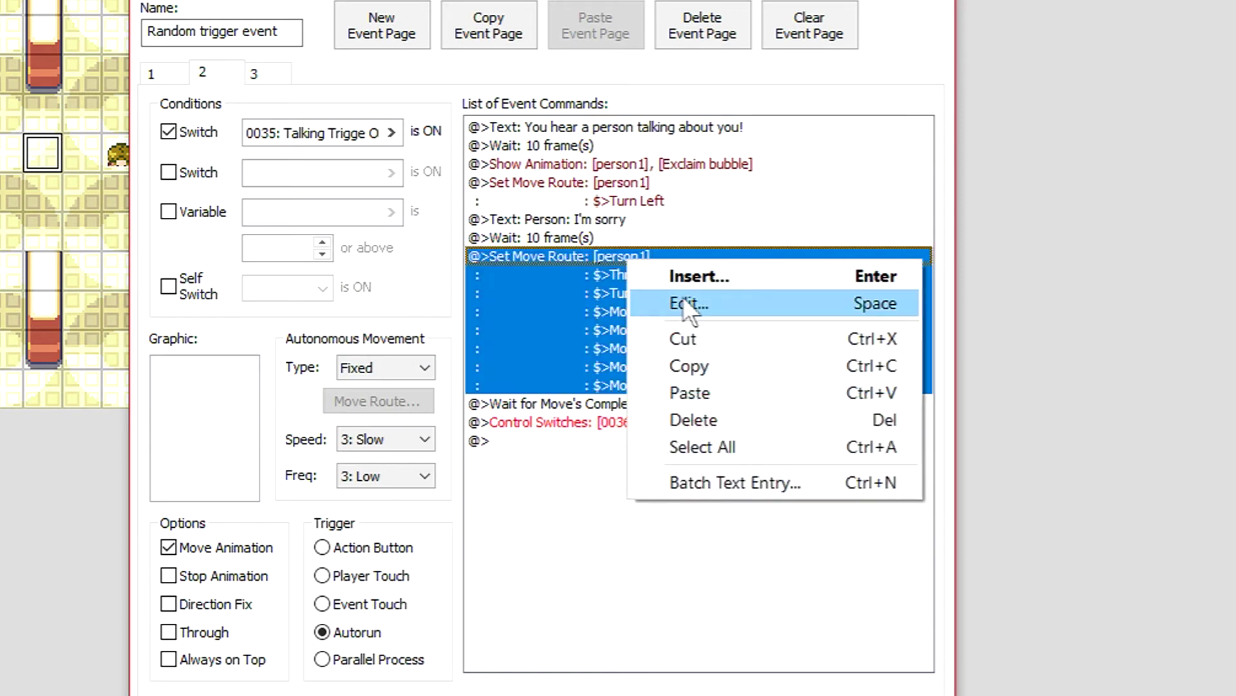
{"action": "left_click", "coordinate": [687, 383]}
{"action": "left_click", "coordinate": [412, 316]}
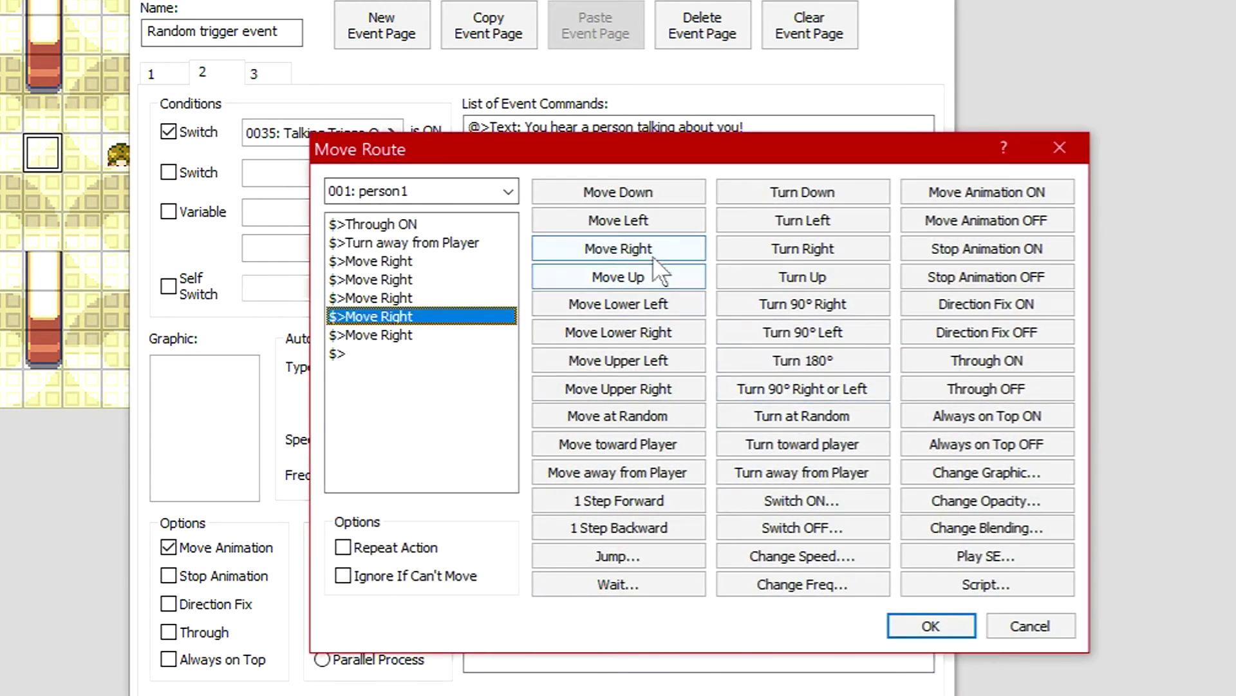
{"action": "double_click", "coordinate": [680, 251]}
{"action": "left_click", "coordinate": [926, 626]}
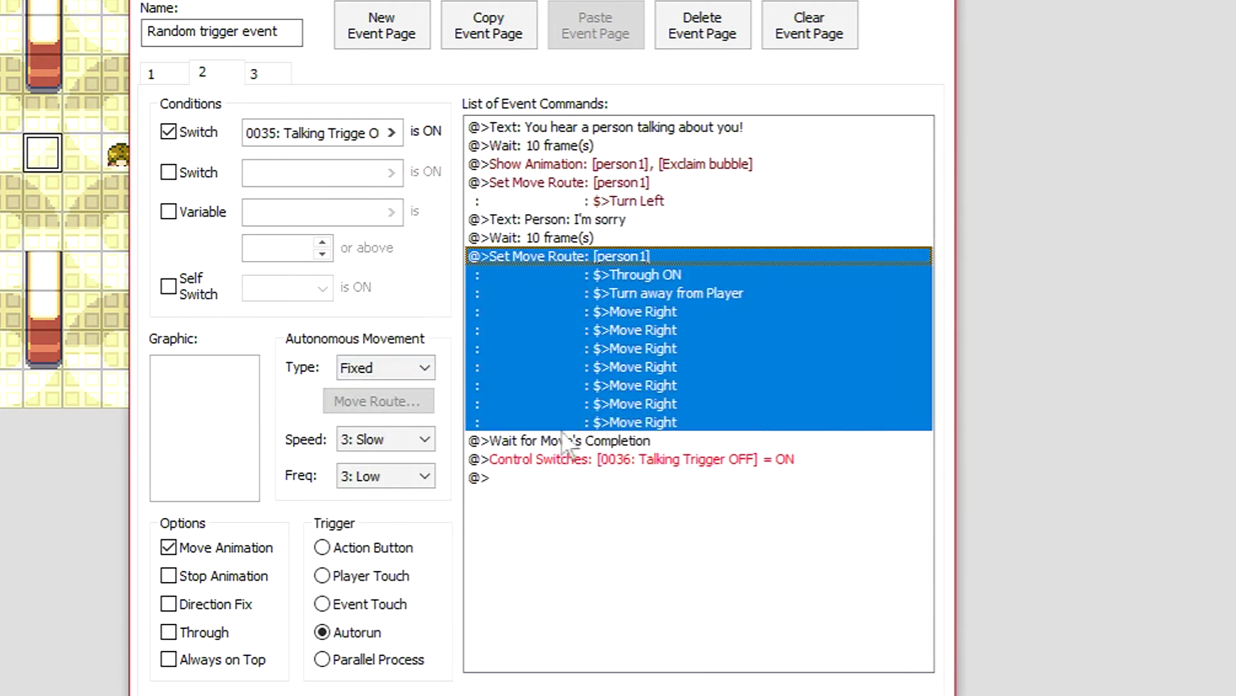
Review the Wait for Move's Completion and Control Switches commands, and view the event's third page
{"action": "left_click", "coordinate": [539, 439]}
{"action": "right_click", "coordinate": [537, 438]}
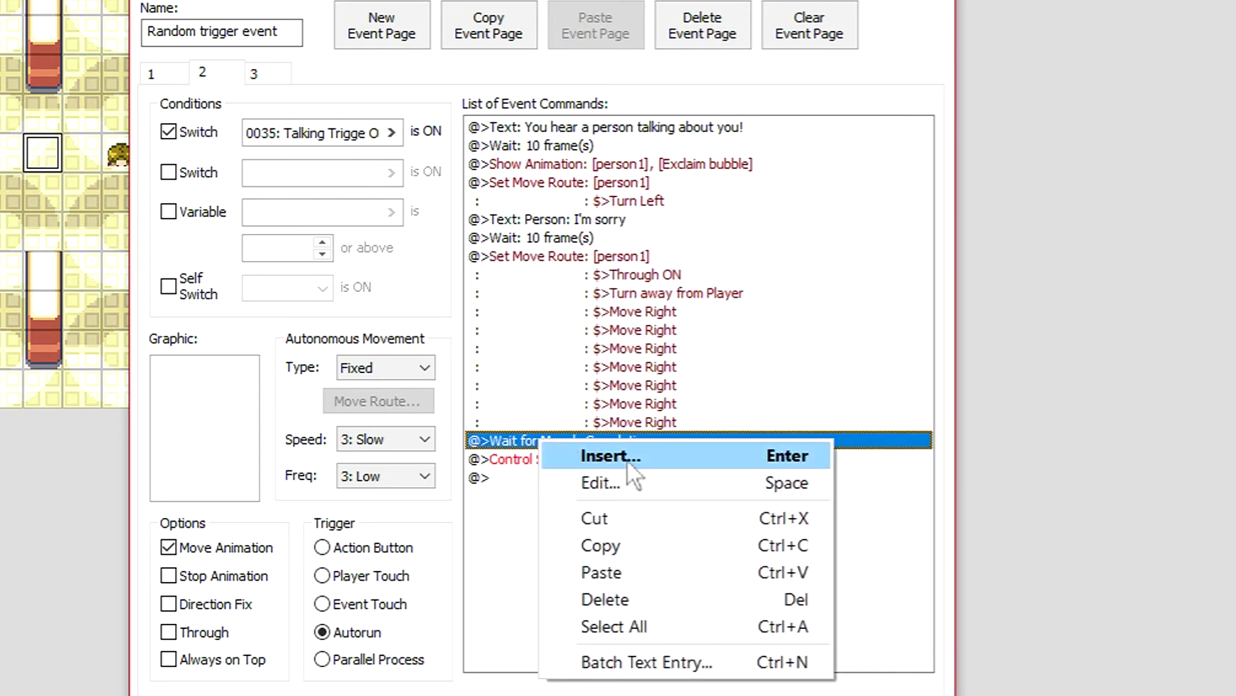
{"action": "left_click", "coordinate": [627, 458]}
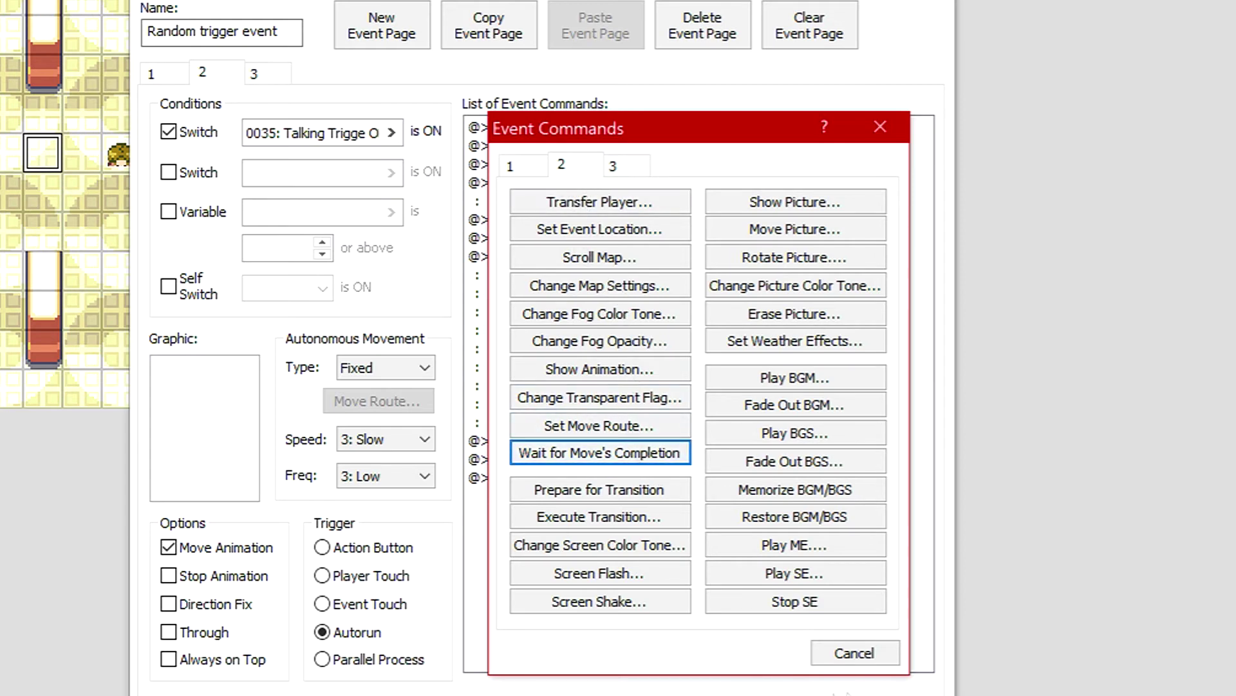
{"action": "left_click", "coordinate": [854, 652]}
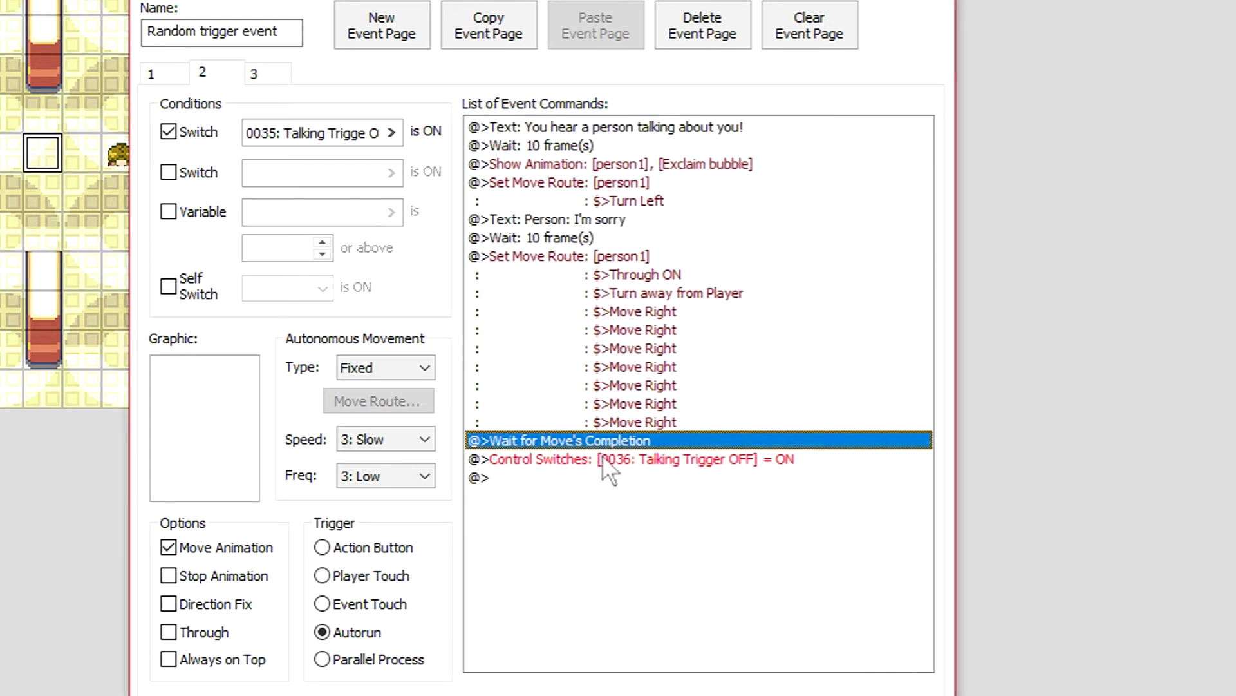
{"action": "left_click", "coordinate": [605, 458]}
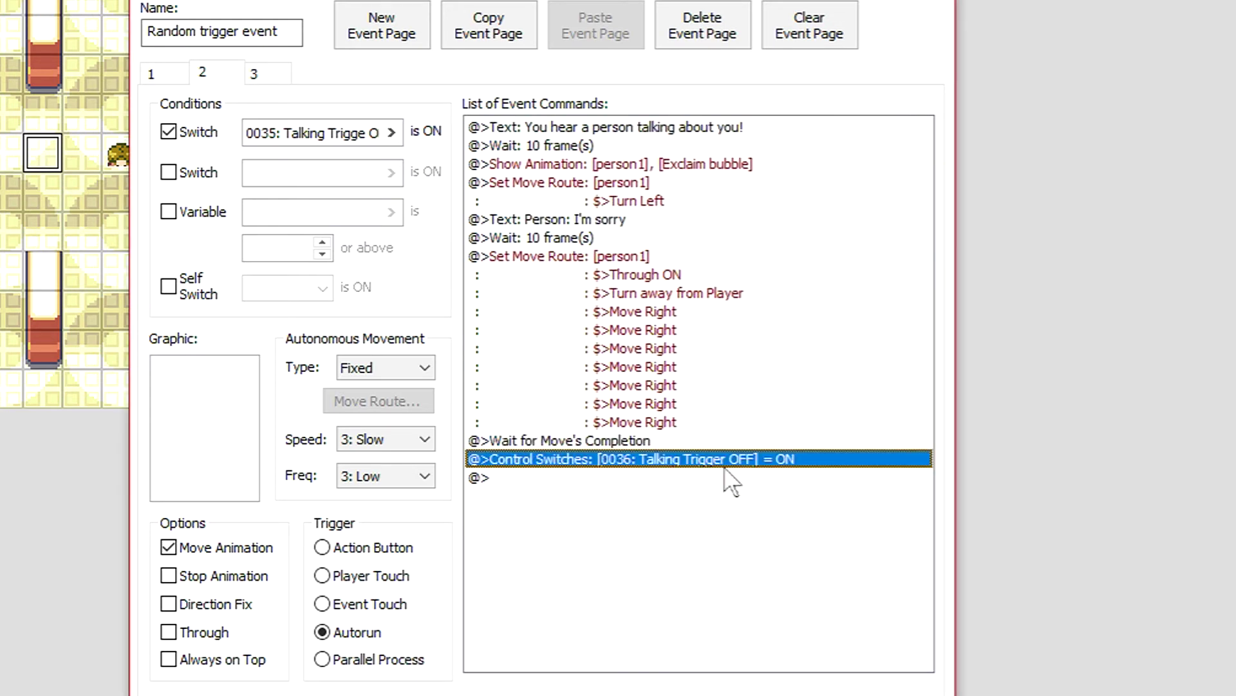
{"action": "left_click", "coordinate": [283, 72]}
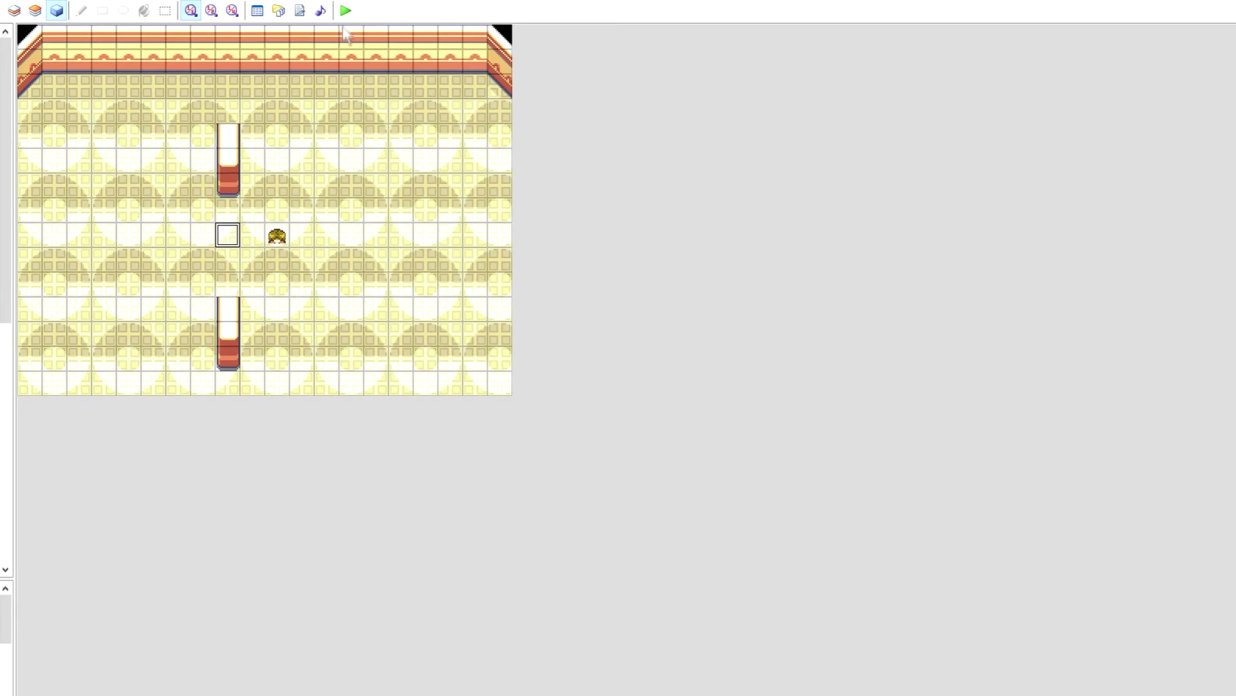
Start a playtest with a new game and walk the player onto the trigger tile between the pillars
{"action": "left_click", "coordinate": [346, 11]}
{"action": "left_click", "coordinate": [469, 402]}
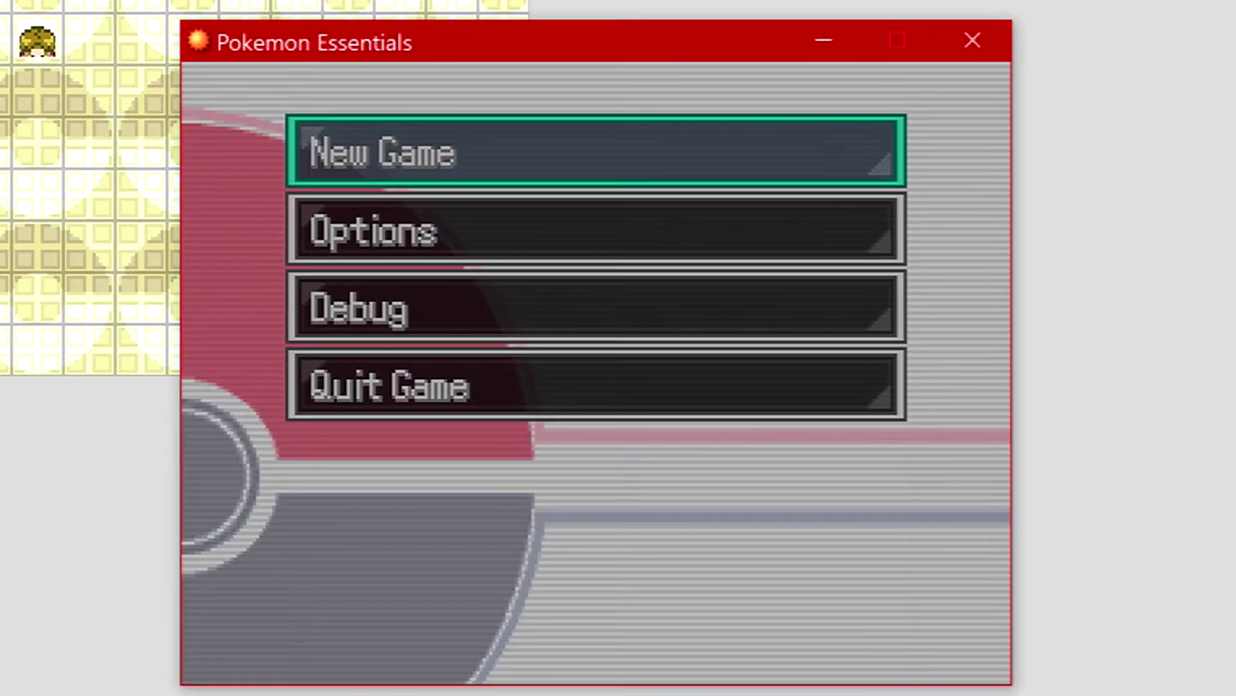
{"action": "key", "text": "Return"}
{"action": "key", "text": "Down"}
{"action": "key", "text": "Right"}
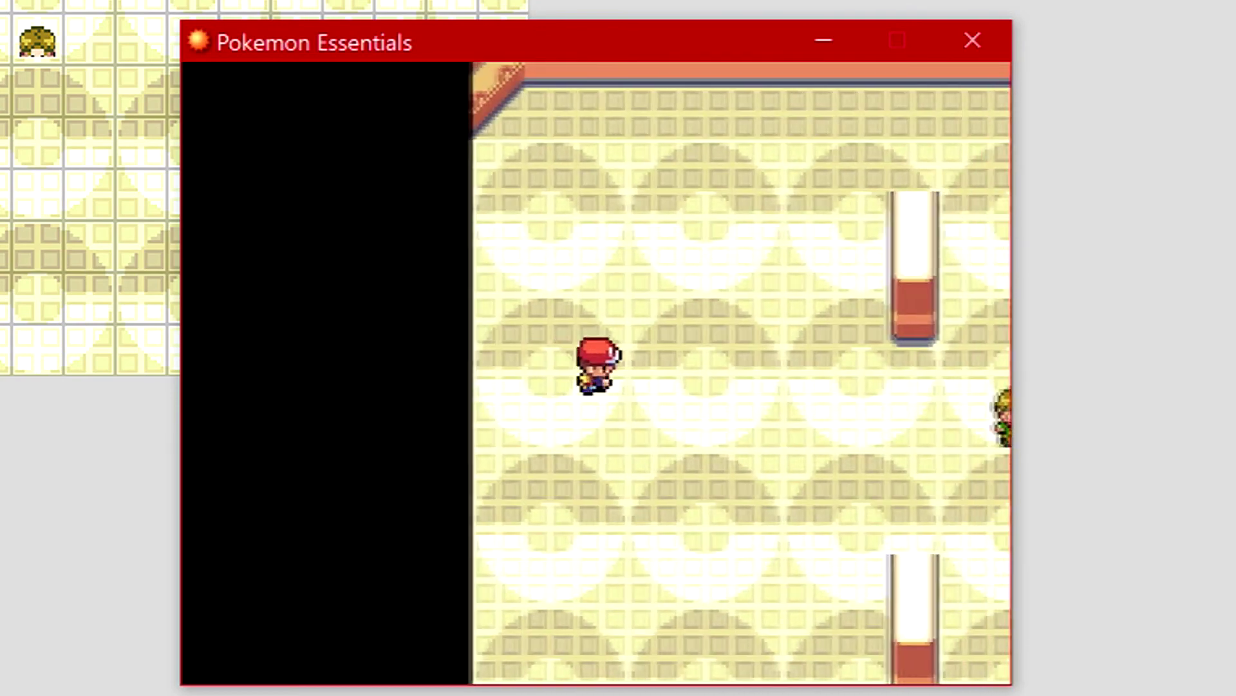
{"action": "key", "text": "Right"}
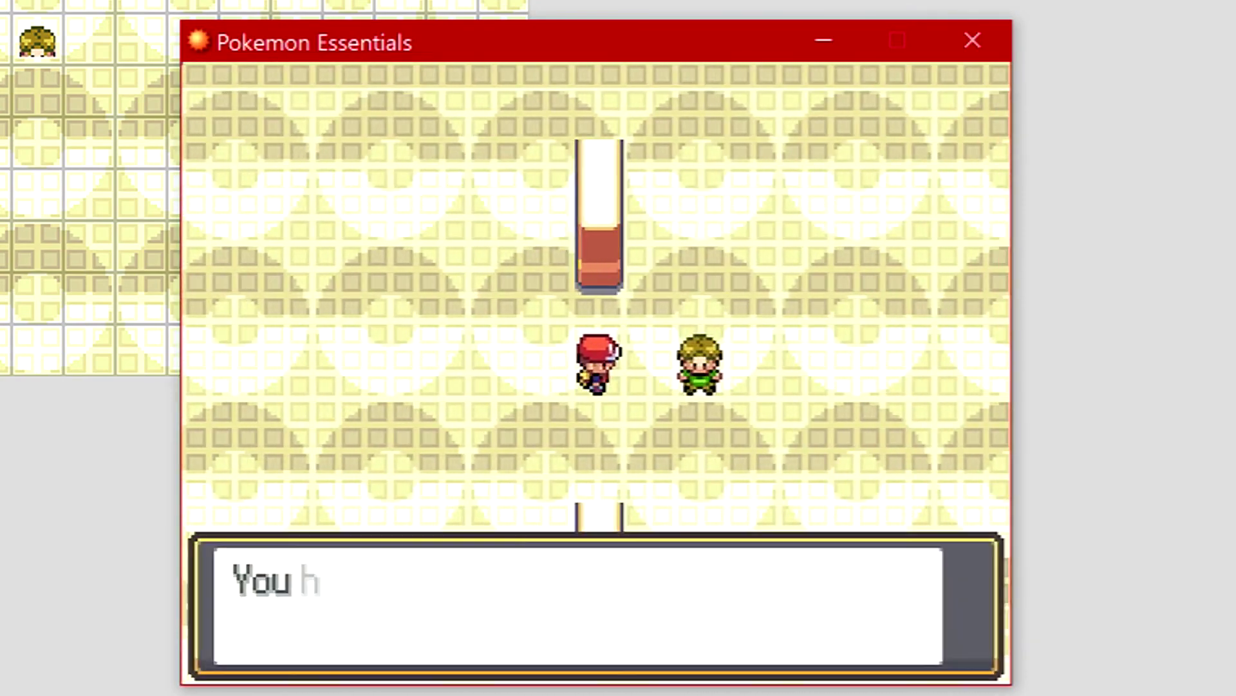
Advance through both scene messages, walk the player around the pillars after the NPC leaves, and close the playtest
{"action": "key", "text": "Return"}
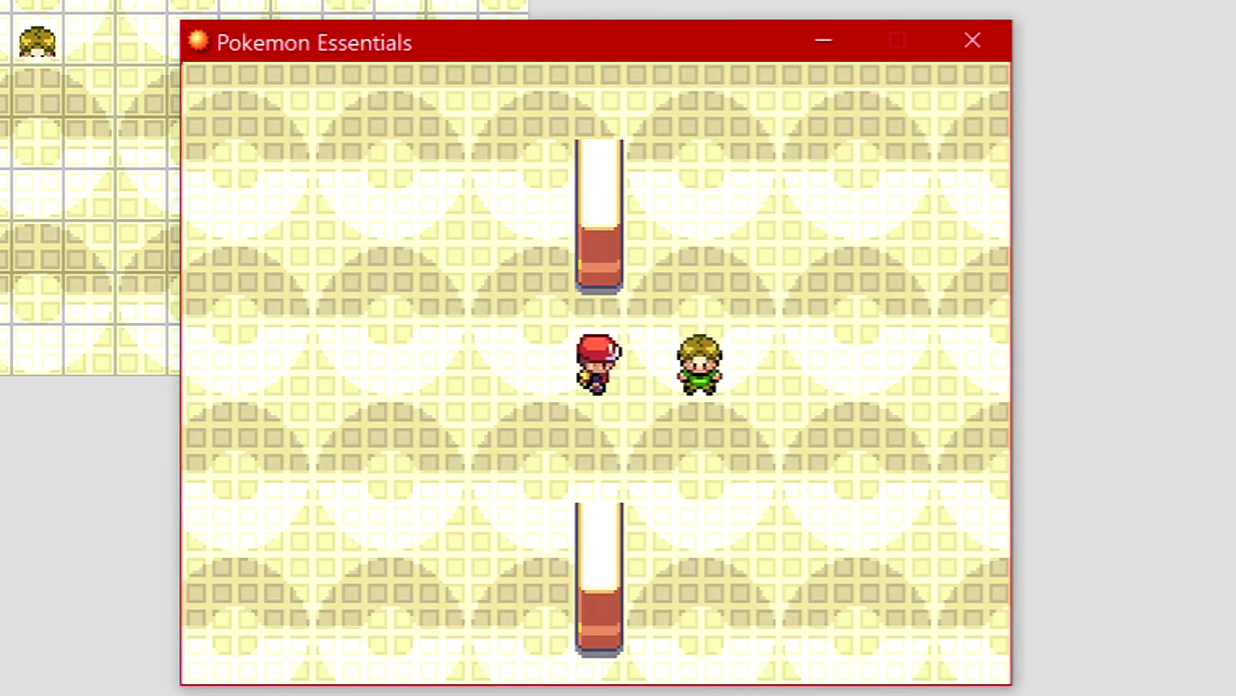
{"action": "key", "text": "Return"}
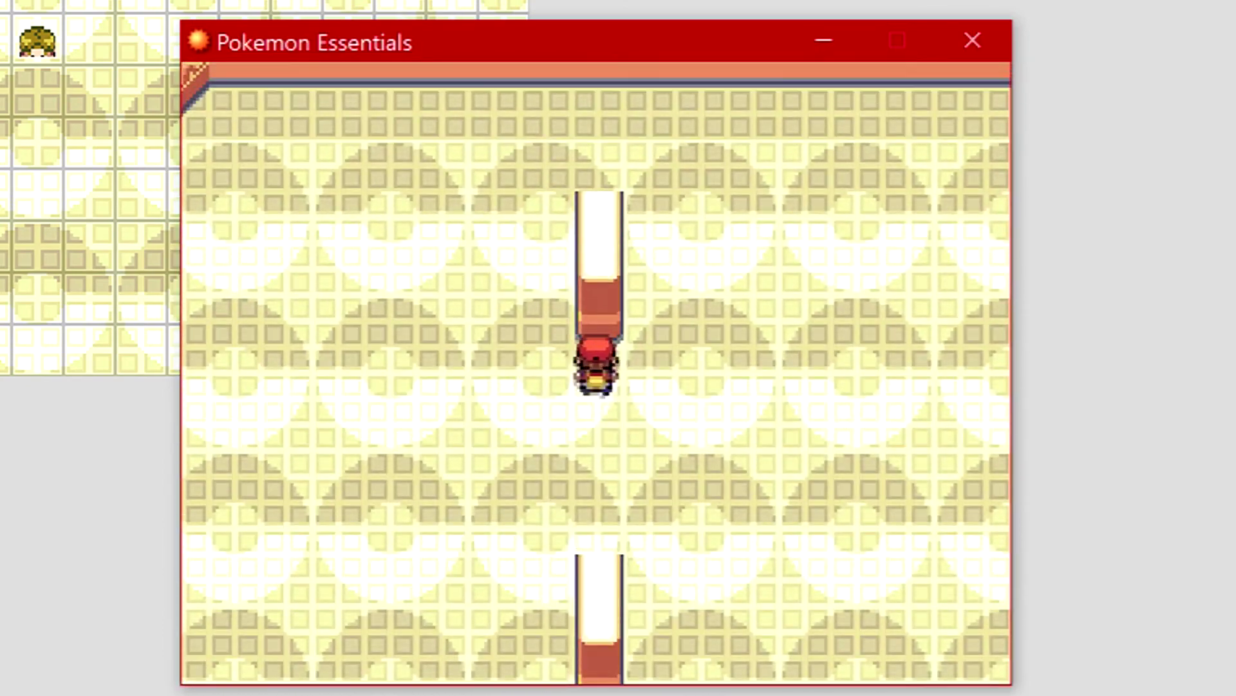
{"action": "key", "text": "Right"}
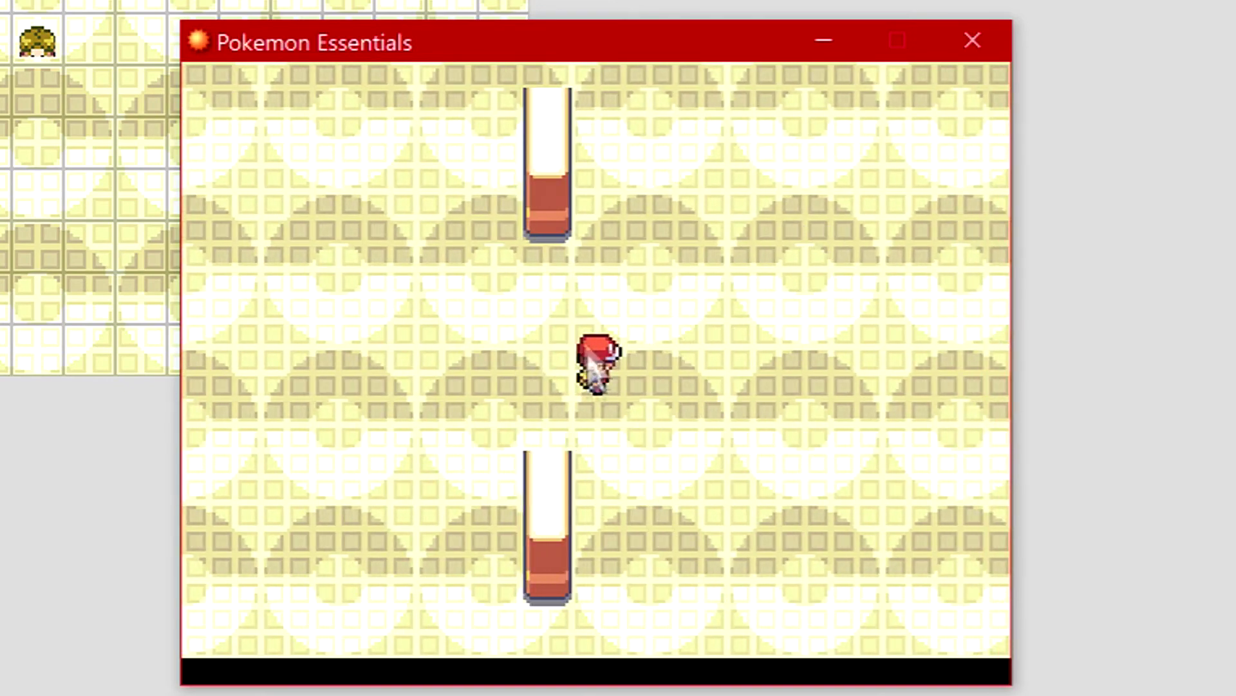
{"action": "left_click", "coordinate": [971, 57]}
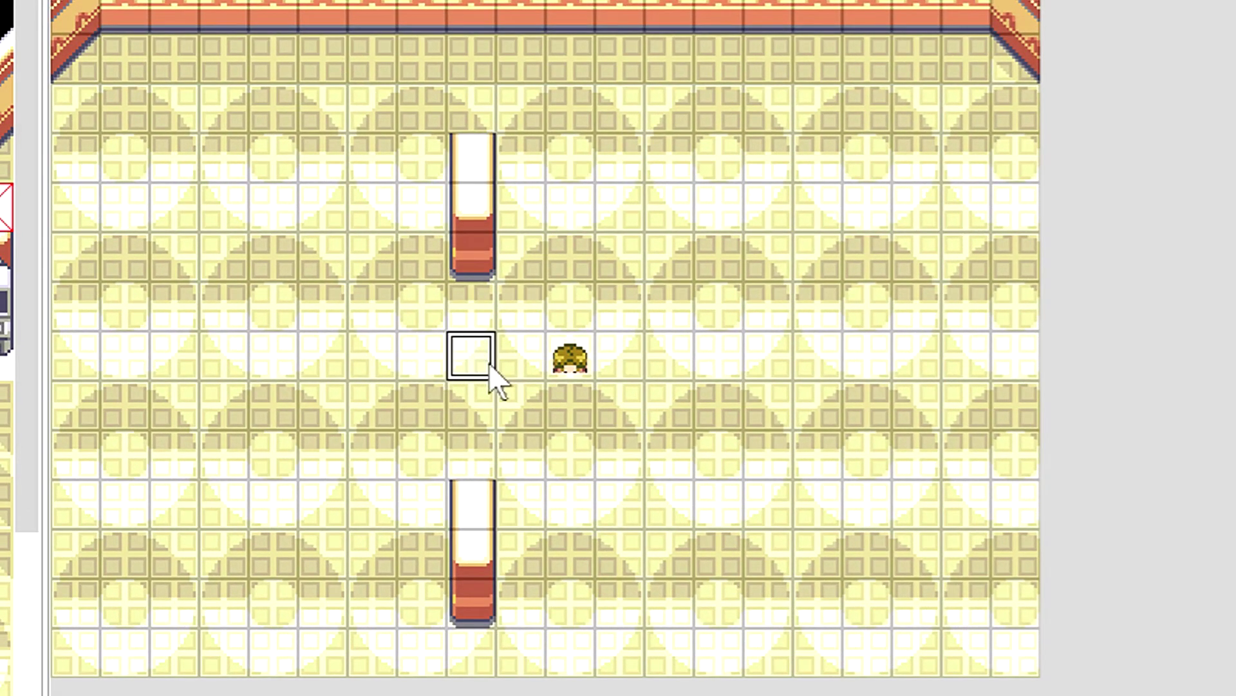
Paste copies of the random trigger event onto the one tile above and two tiles below the original, filling the gap between the pillars
{"action": "left_click", "coordinate": [483, 308]}
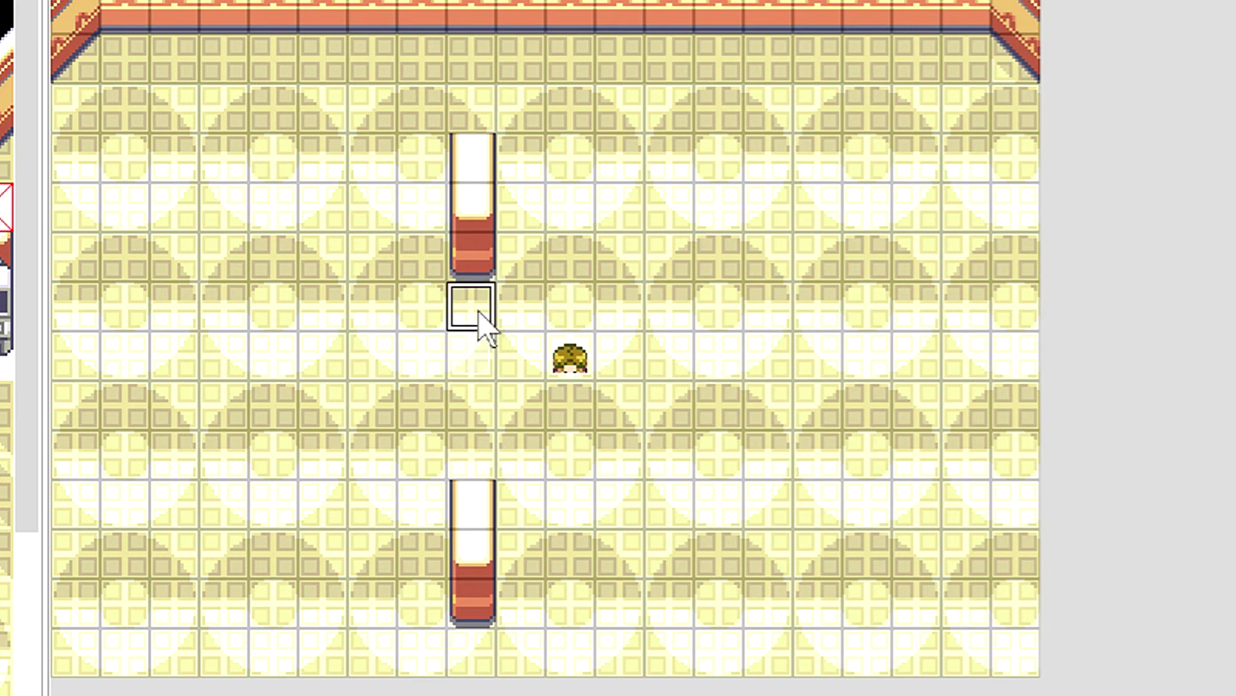
{"action": "left_click", "coordinate": [480, 417]}
{"action": "left_click", "coordinate": [480, 464]}
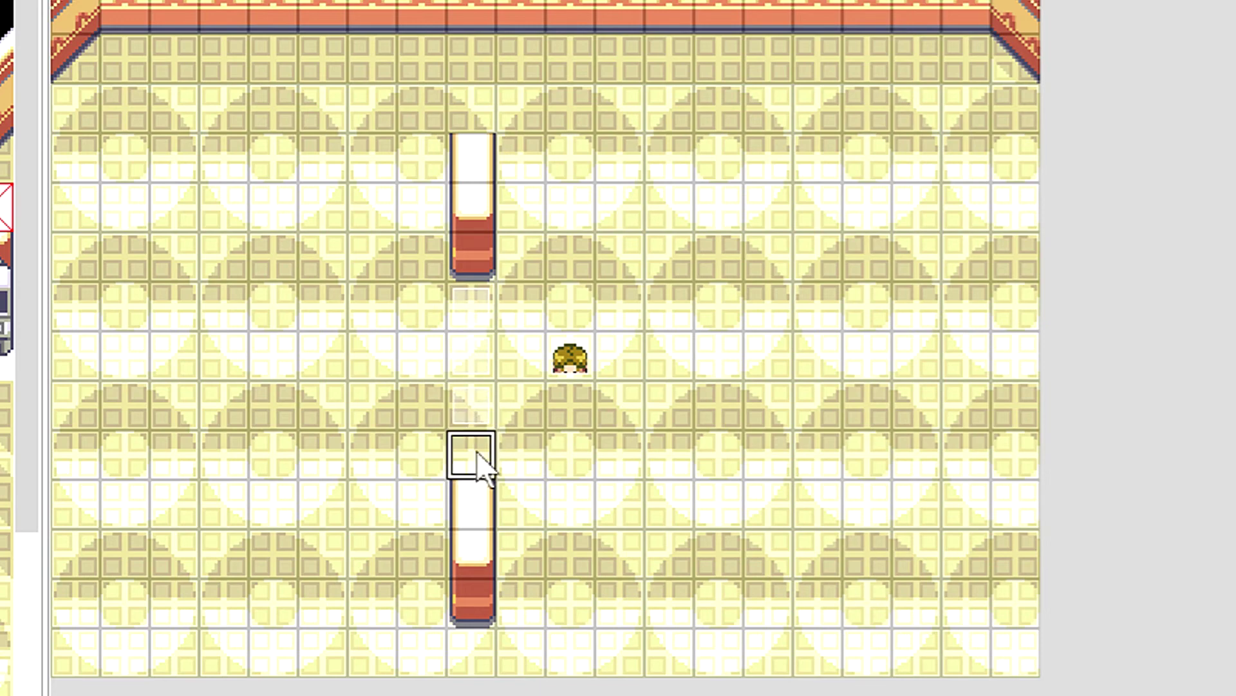
{"action": "left_click", "coordinate": [480, 366]}
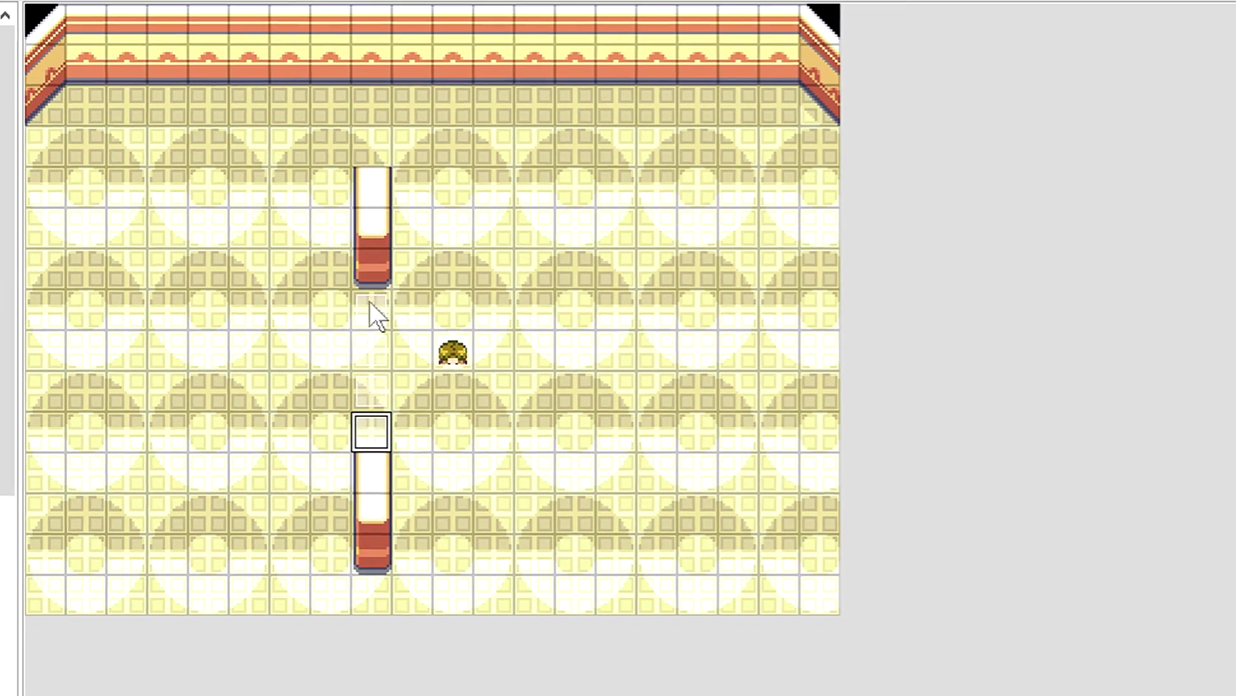
Check the random trigger event copy just below the upper pillar and close it without changes
{"action": "right_click", "coordinate": [467, 311]}
{"action": "left_click", "coordinate": [571, 321]}
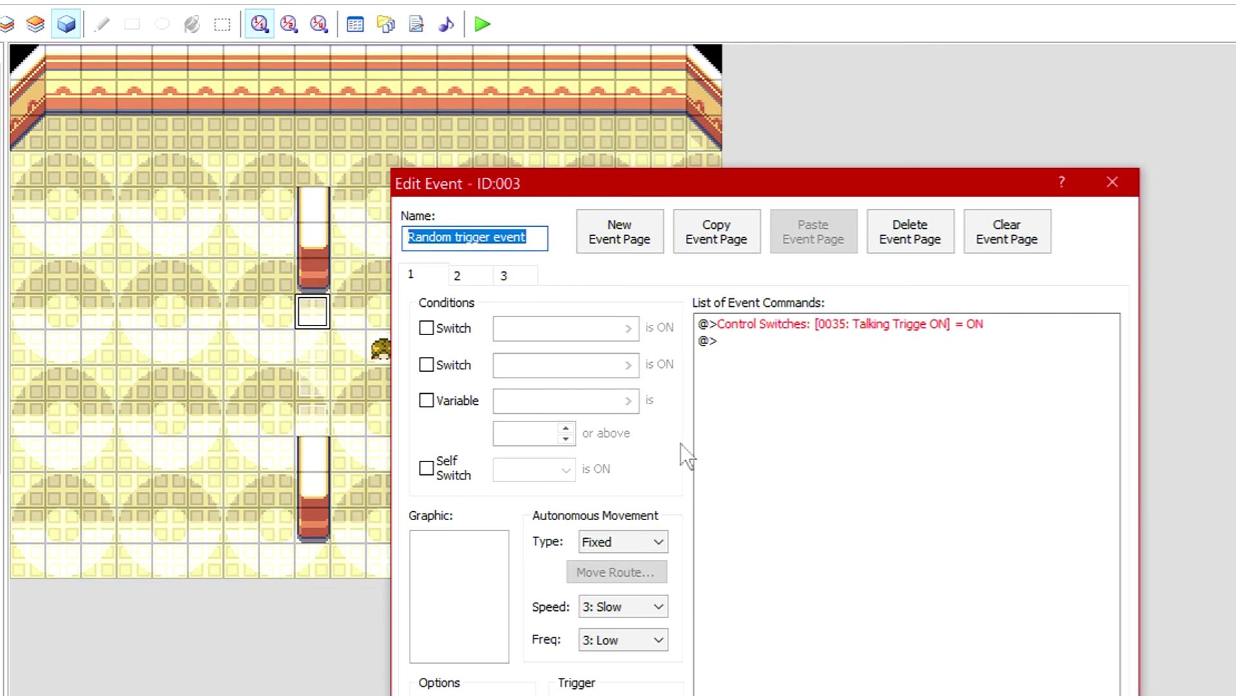
{"action": "key", "text": "Return"}
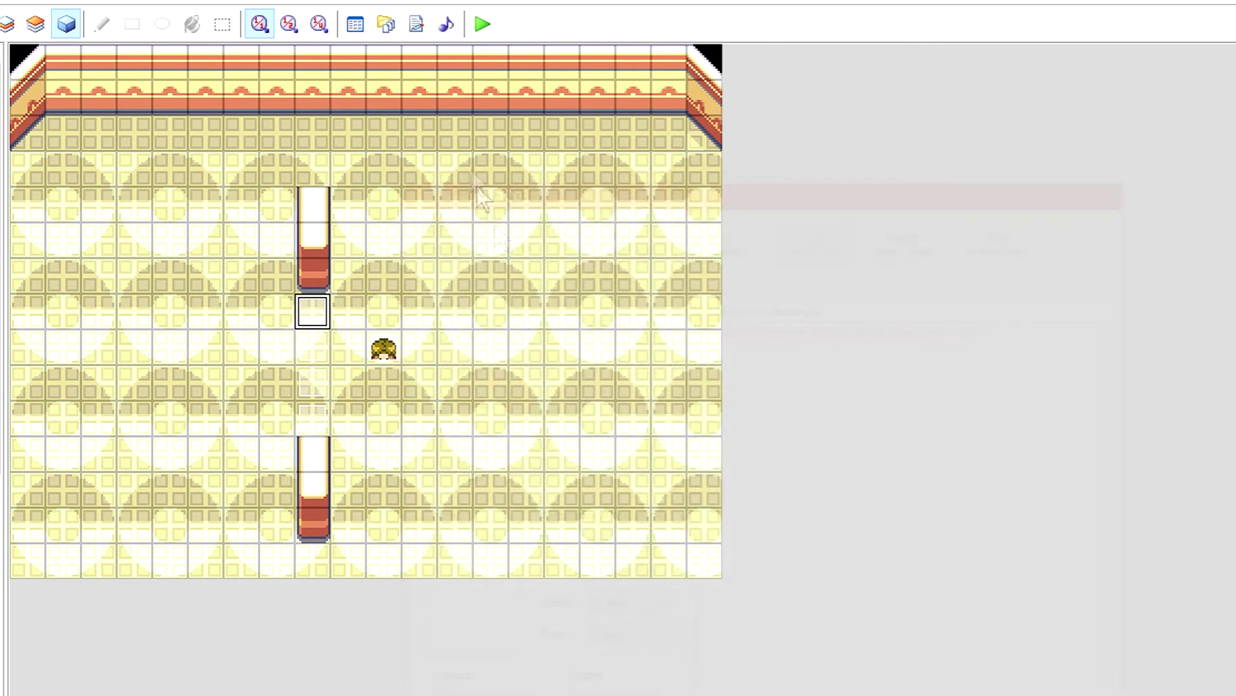
Launch another playtest, begin a new game and walk the player down from the starting position
{"action": "left_click", "coordinate": [482, 25]}
{"action": "left_click", "coordinate": [664, 588]}
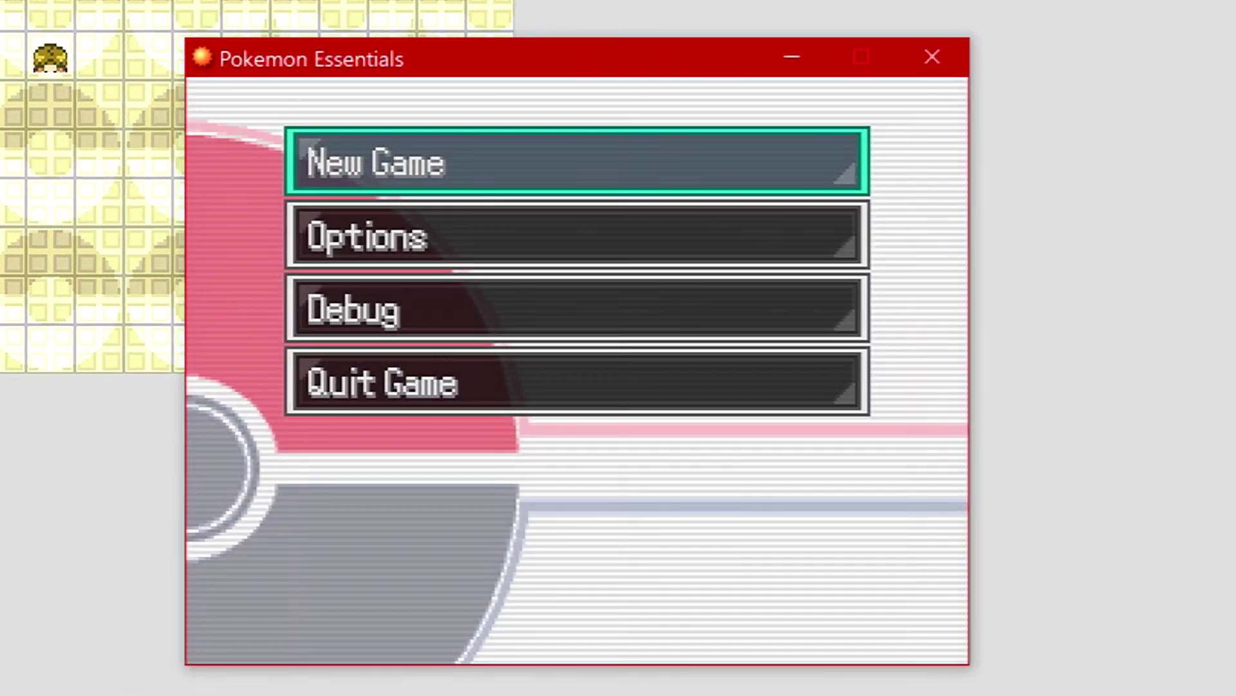
{"action": "key", "text": "Return"}
{"action": "key", "text": "Down"}
{"action": "key", "text": "Down"}
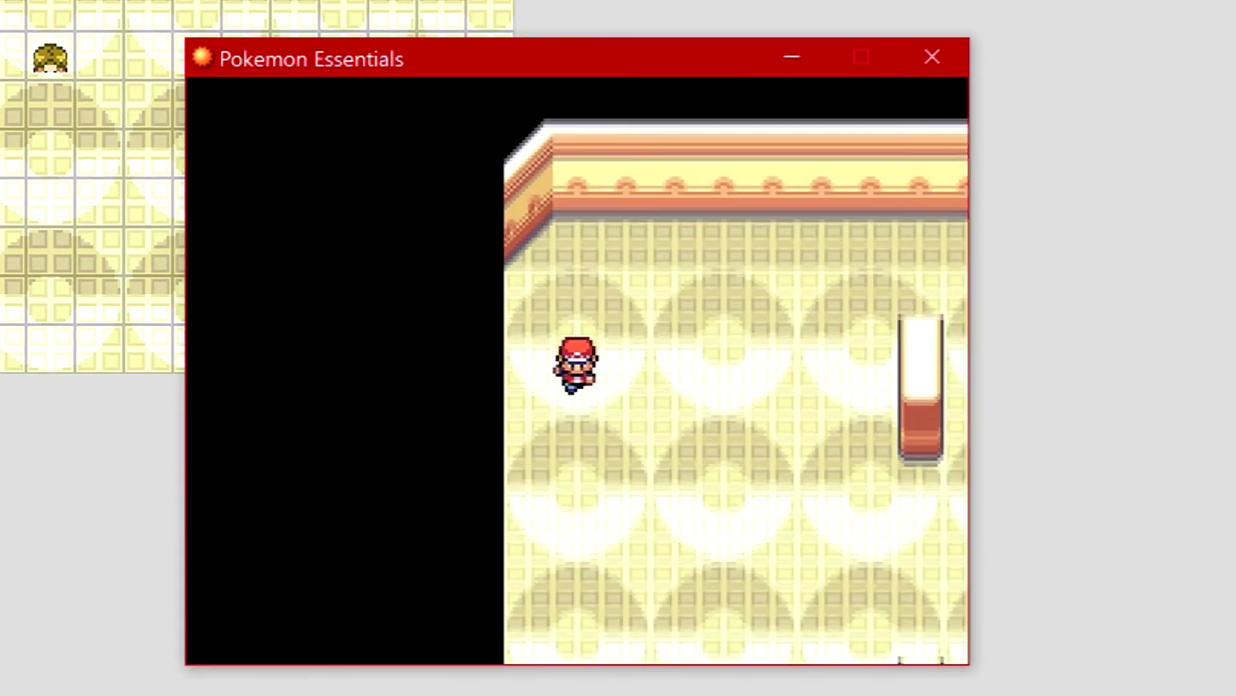
Walk the player across the room and down onto the lowest trigger tile, just above the lower pillar
{"action": "key", "text": "Right"}
{"action": "key", "text": "Right"}
{"action": "key", "text": "Right"}
{"action": "key", "text": "Right"}
{"action": "key", "text": "Right"}
{"action": "key", "text": "Right"}
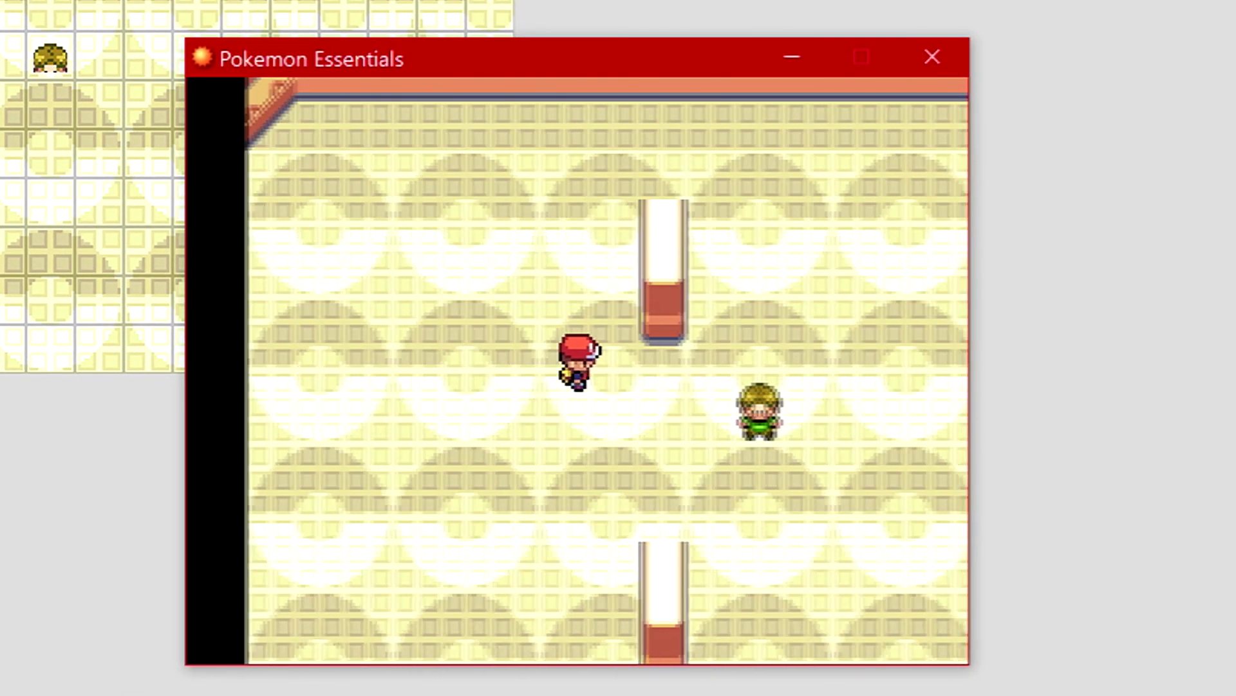
{"action": "key", "text": "Down"}
{"action": "key", "text": "Down"}
{"action": "key", "text": "Down"}
{"action": "key", "text": "Right"}
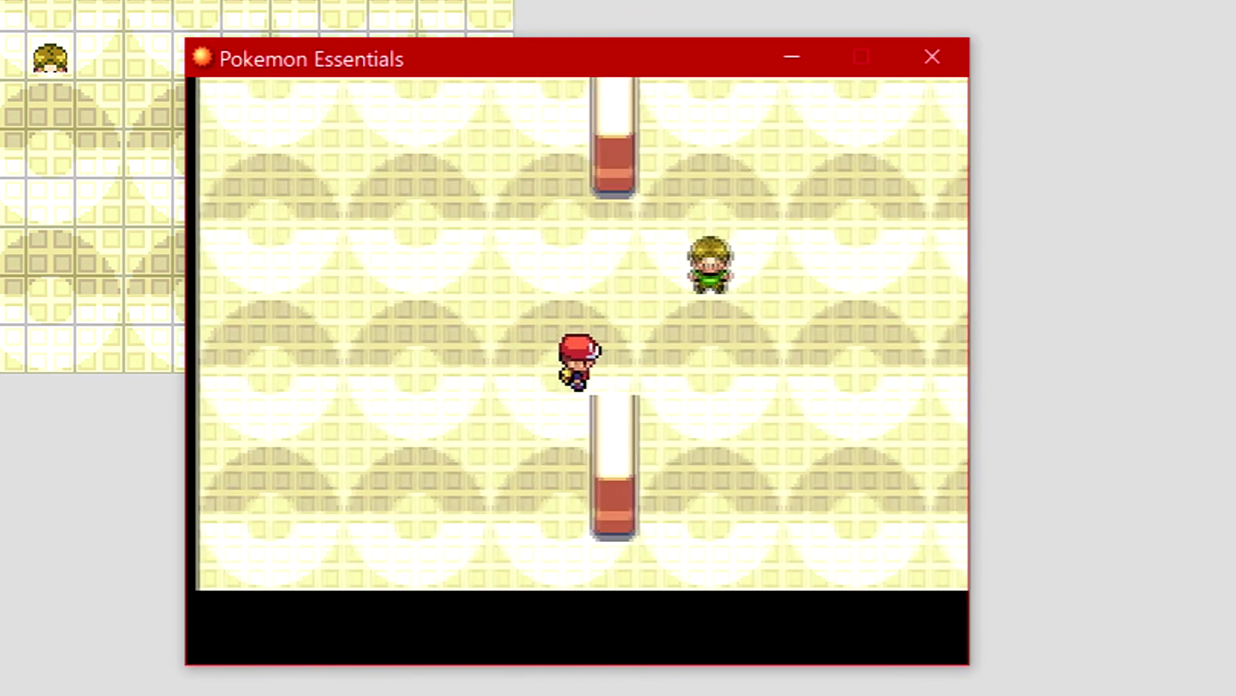
Advance through the messages until person1 has walked off, and move the player right beyond the pillars
{"action": "key", "text": "Return"}
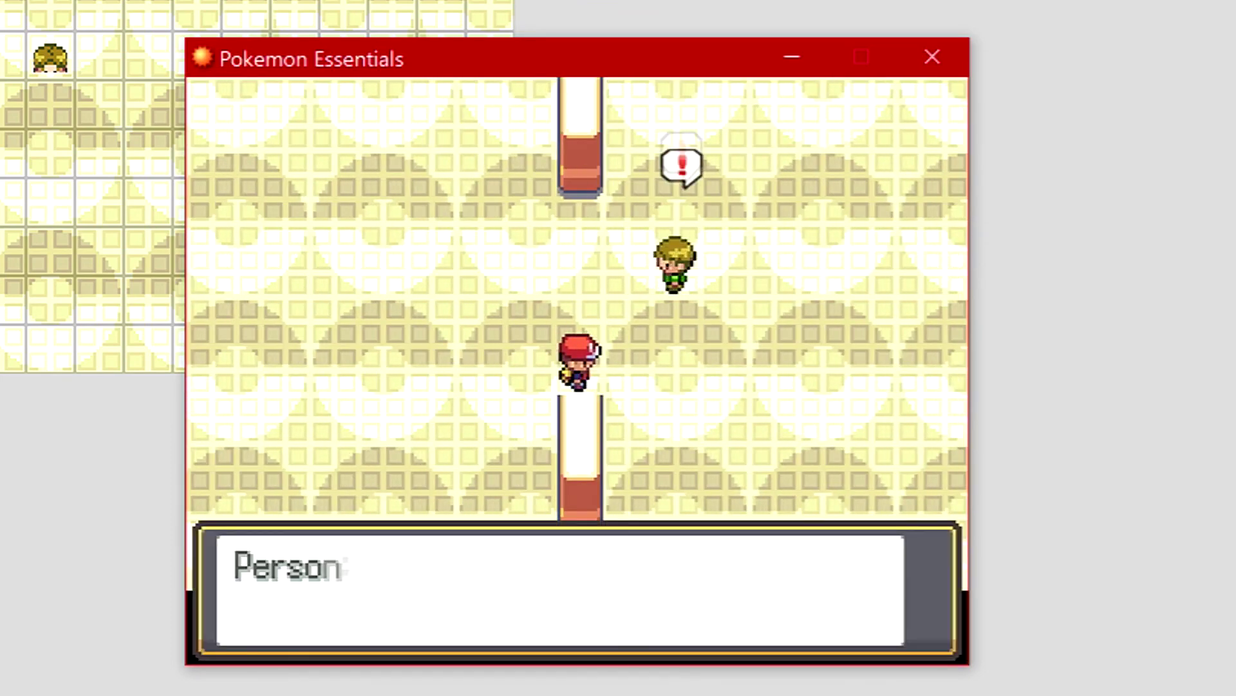
{"action": "key", "text": "Return"}
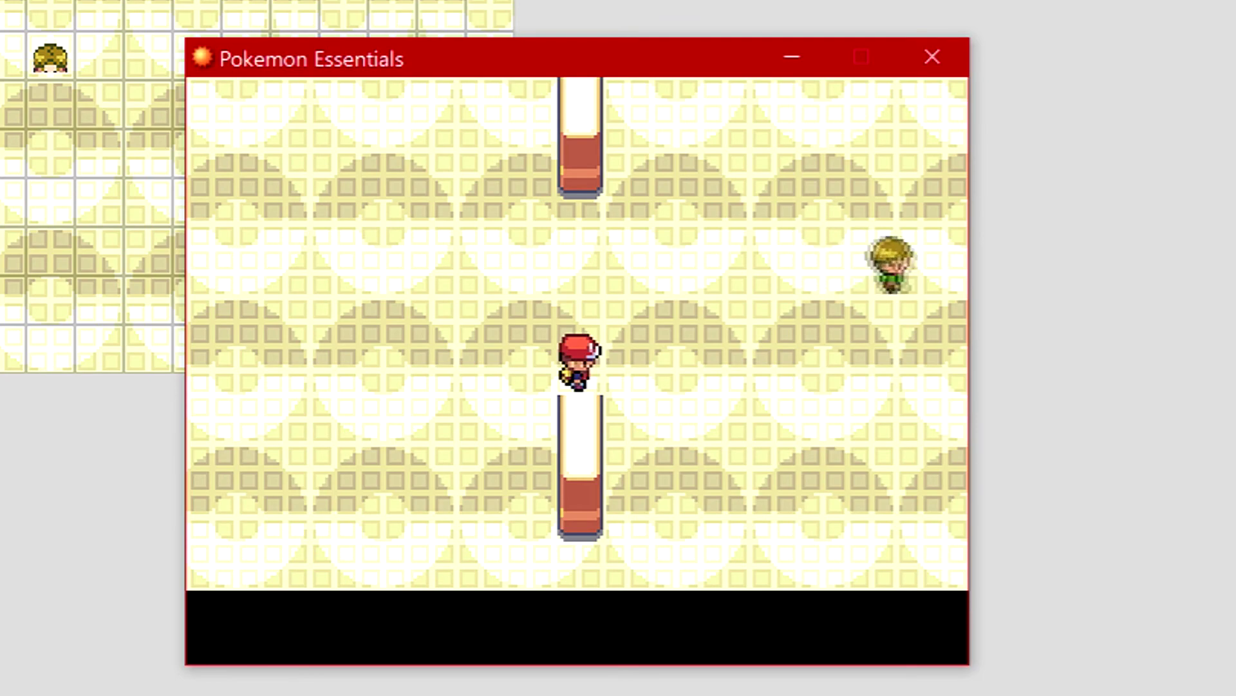
{"action": "key", "text": "Right"}
{"action": "key", "text": "Right"}
{"action": "key", "text": "Right"}
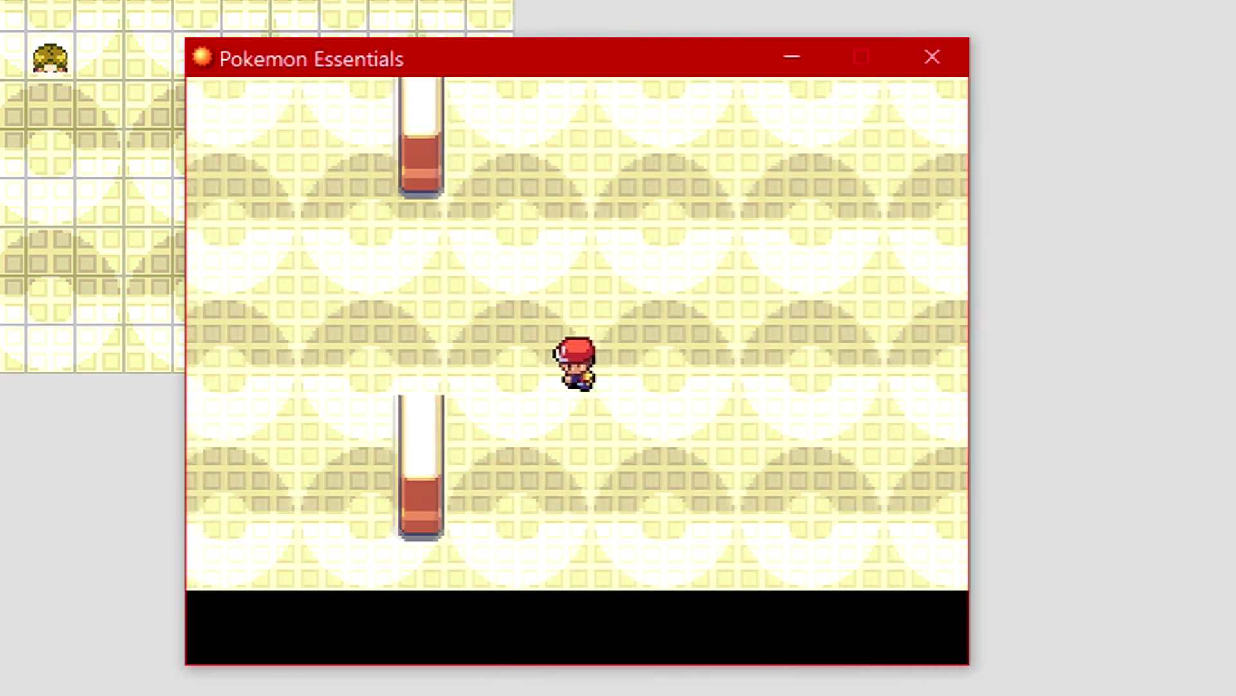
Walk the player back and forth over the trigger tiles between the pillars to test whether the scene repeats
{"action": "key", "text": "Up"}
{"action": "key", "text": "Left"}
{"action": "key", "text": "Left"}
{"action": "key", "text": "Left"}
{"action": "key", "text": "Left"}
{"action": "key", "text": "Up"}
{"action": "key", "text": "Right"}
{"action": "key", "text": "Right"}
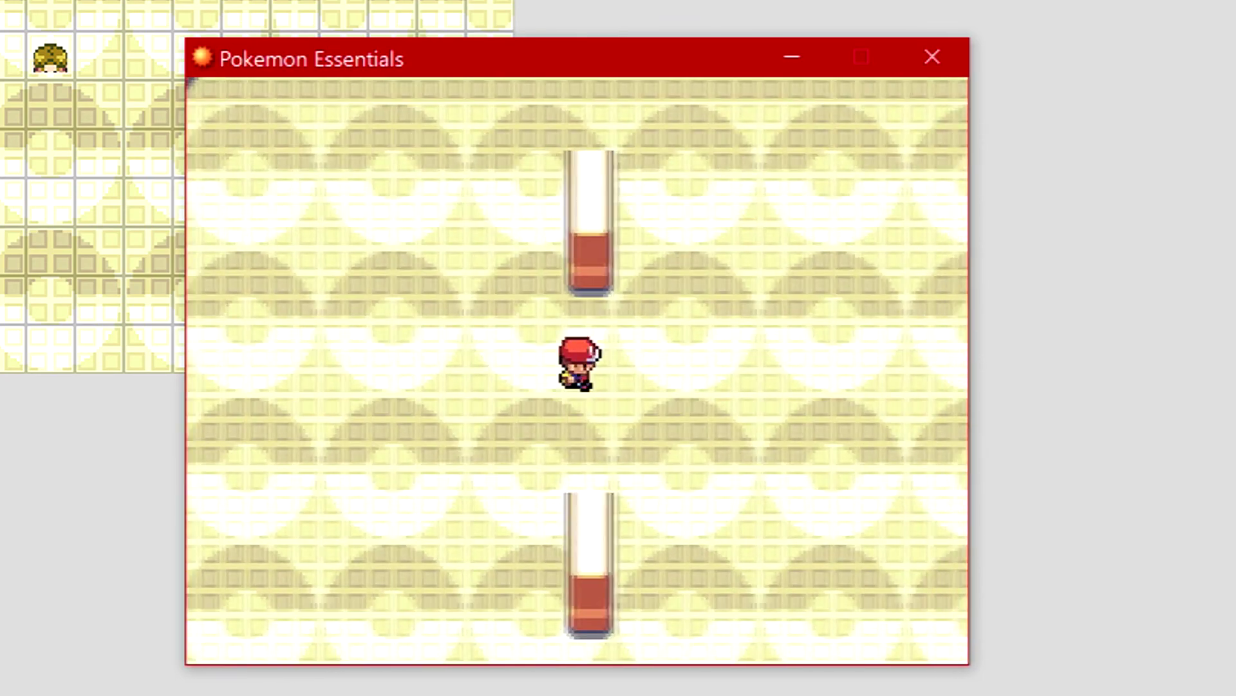
{"action": "key", "text": "Up"}
{"action": "key", "text": "Left"}
{"action": "key", "text": "Down"}
{"action": "key", "text": "Down"}
{"action": "key", "text": "Down"}
{"action": "key", "text": "Left"}
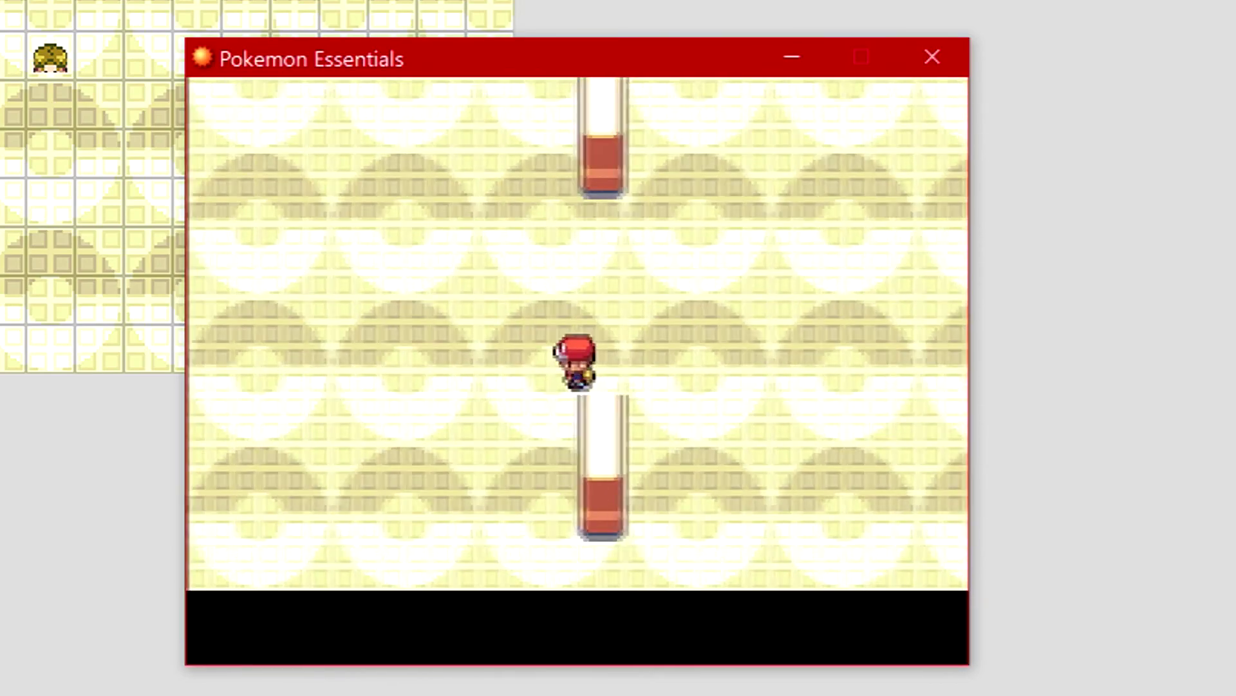
{"action": "key", "text": "Up"}
{"action": "key", "text": "Down"}
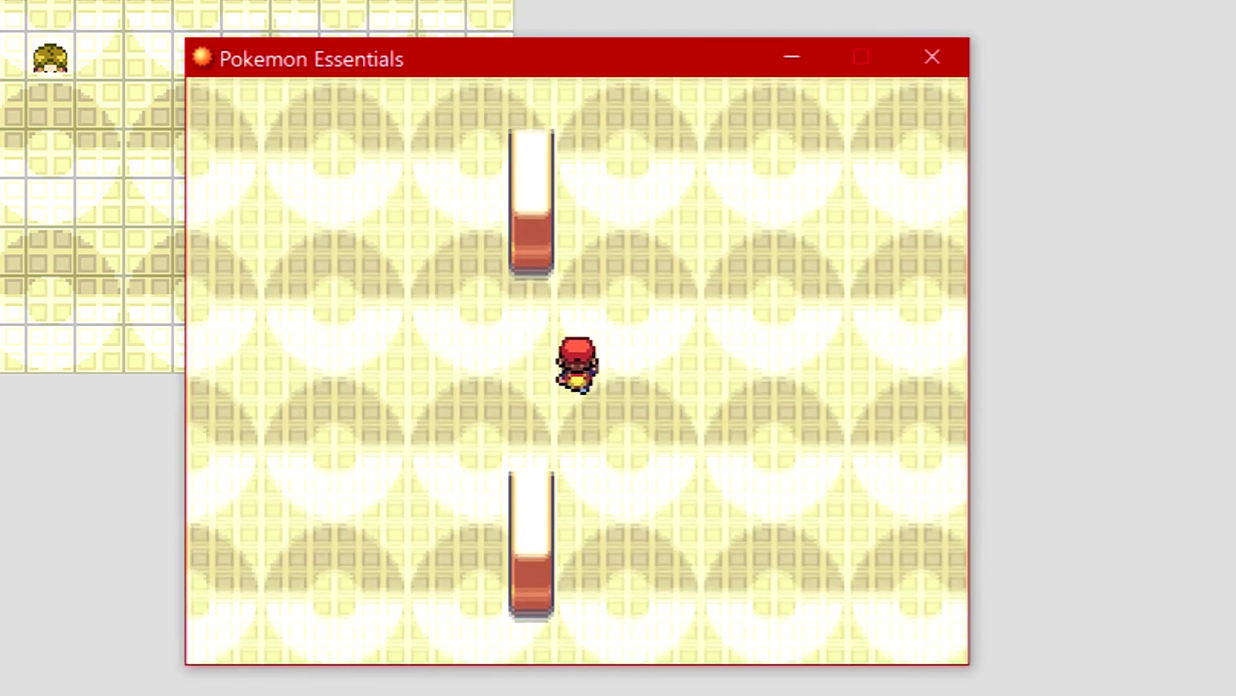